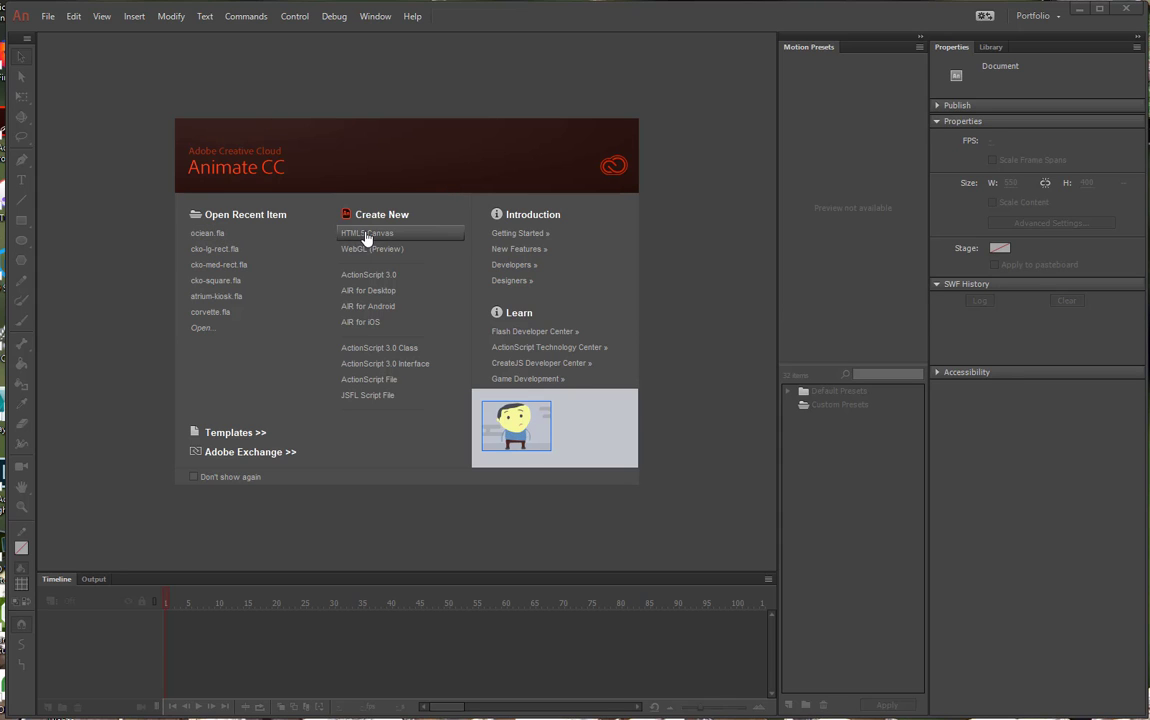
Create a new ActionScript 3.0 document and save it as ocean in the Aquarium folder
{"action": "left_click", "coordinate": [365, 276]}
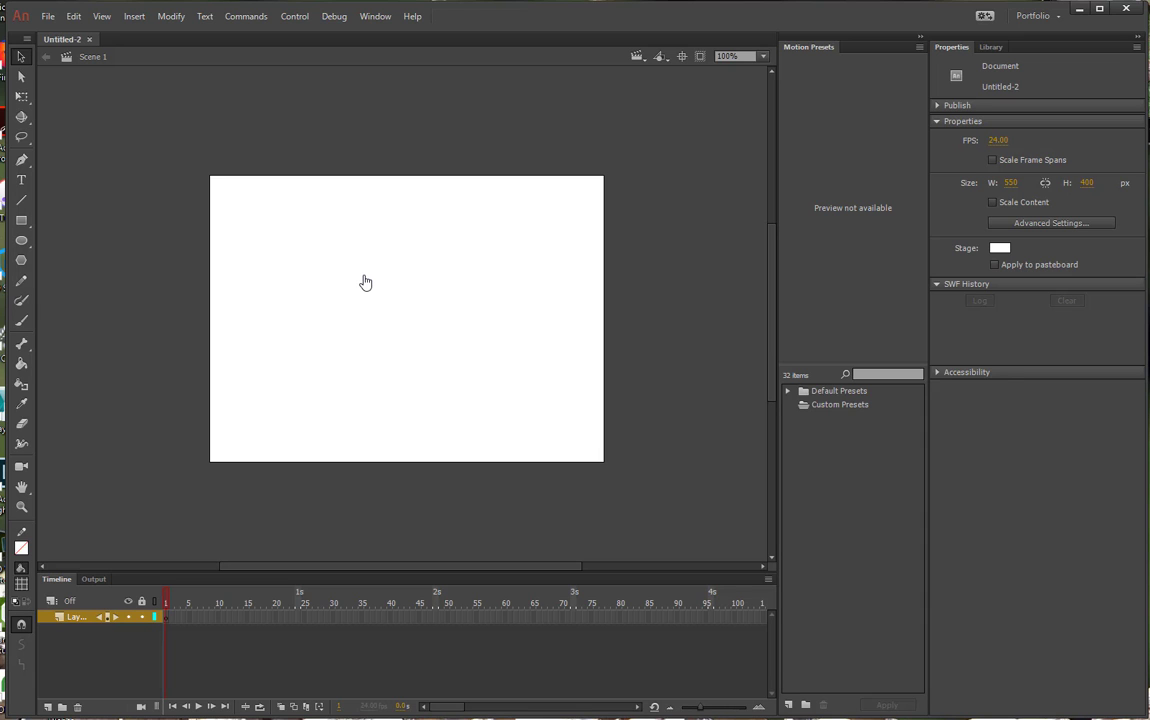
{"action": "left_click", "coordinate": [47, 16]}
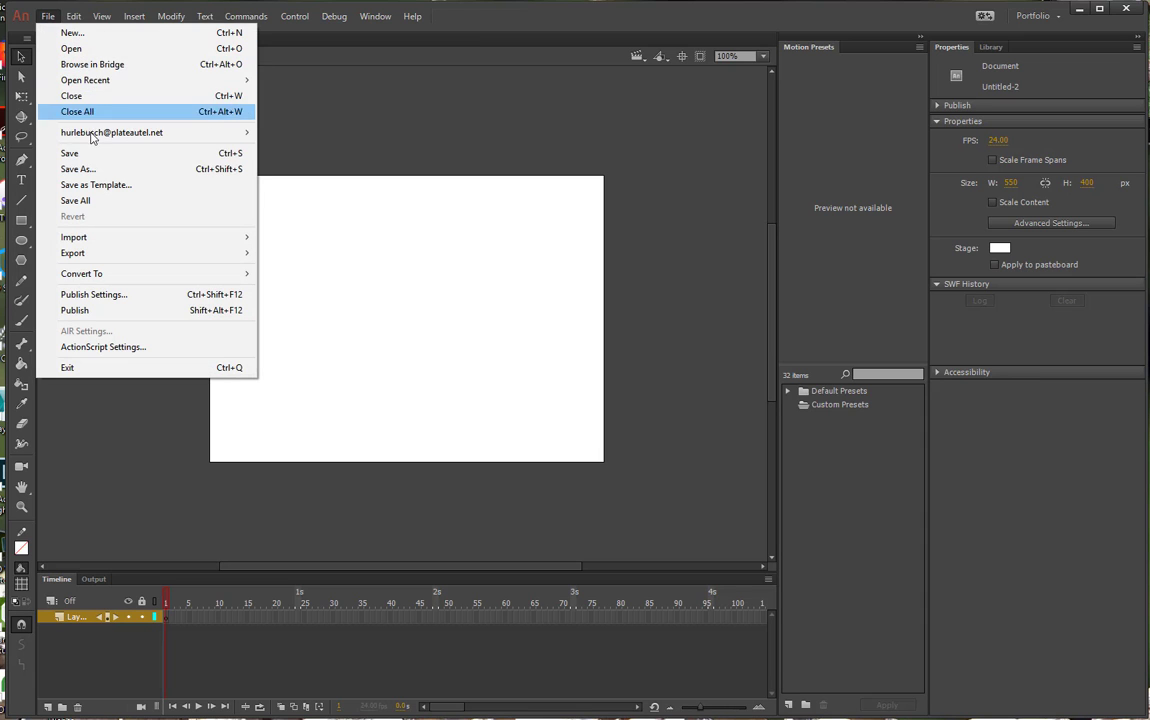
{"action": "left_click", "coordinate": [78, 169]}
{"action": "type", "text": "oce"}
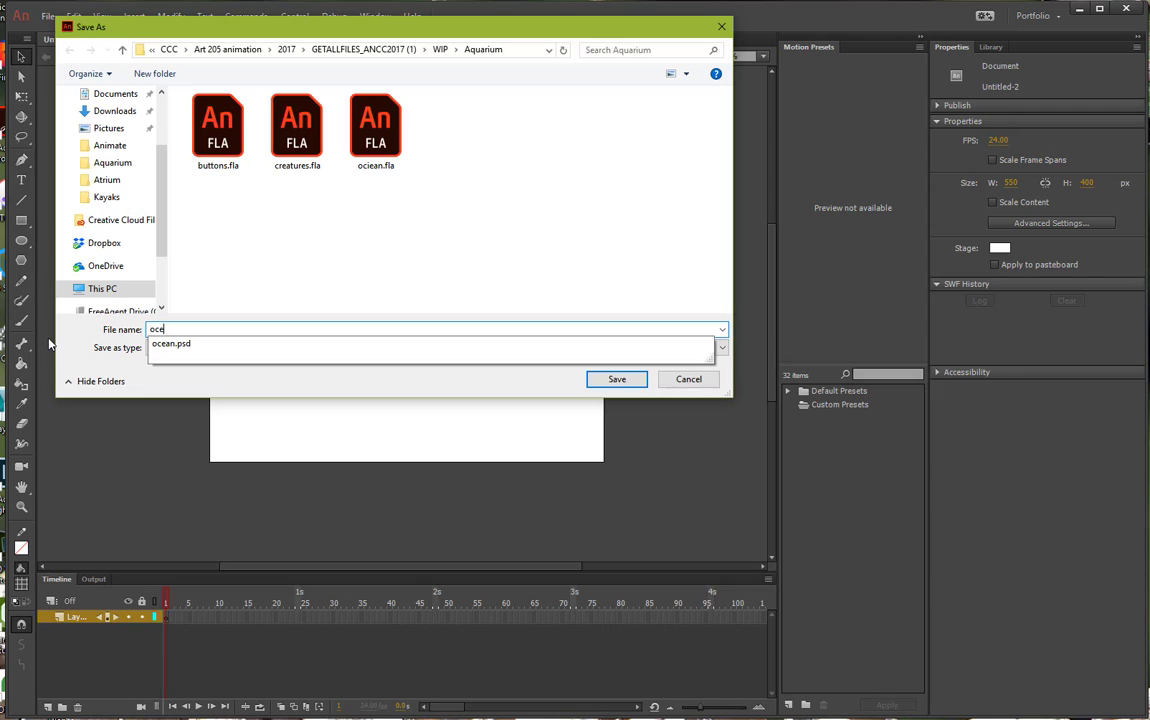
{"action": "type", "text": "an"}
{"action": "key", "text": "Return"}
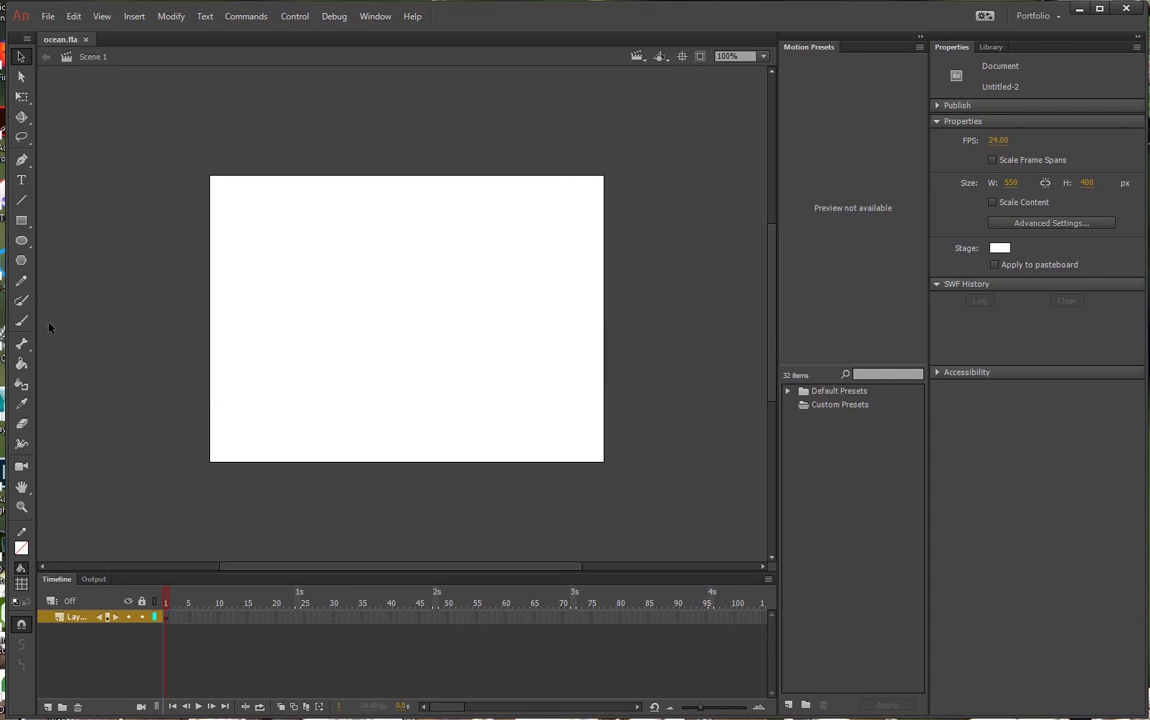
Import ocean.psd from the Aquarium folder to the stage, setting the stage size to match the Photoshop canvas (800 x 600)
{"action": "left_click", "coordinate": [47, 16]}
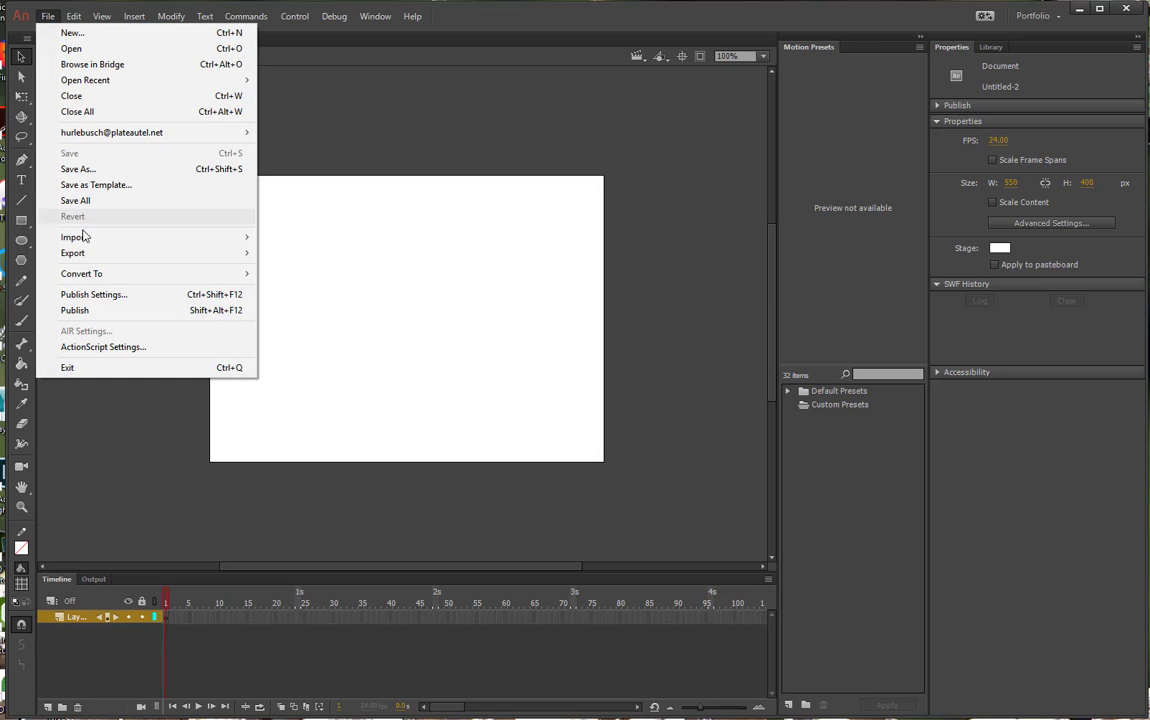
{"action": "mouse_move", "coordinate": [85, 236]}
{"action": "left_click", "coordinate": [305, 239]}
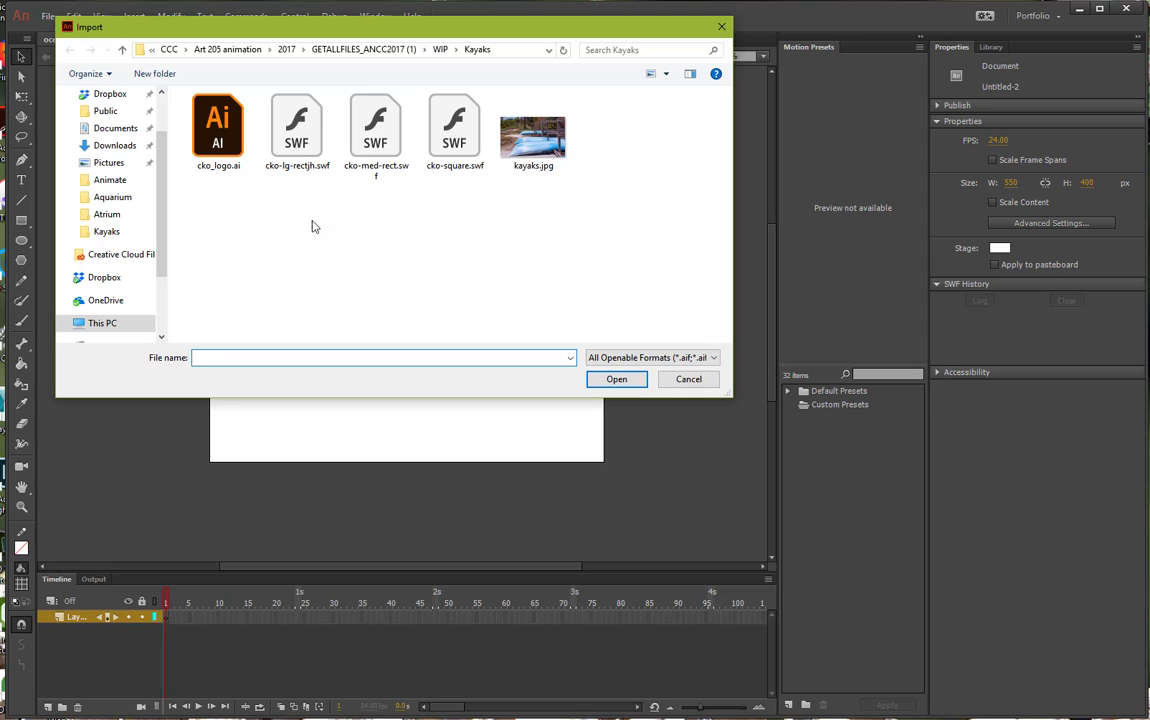
{"action": "left_click", "coordinate": [440, 50]}
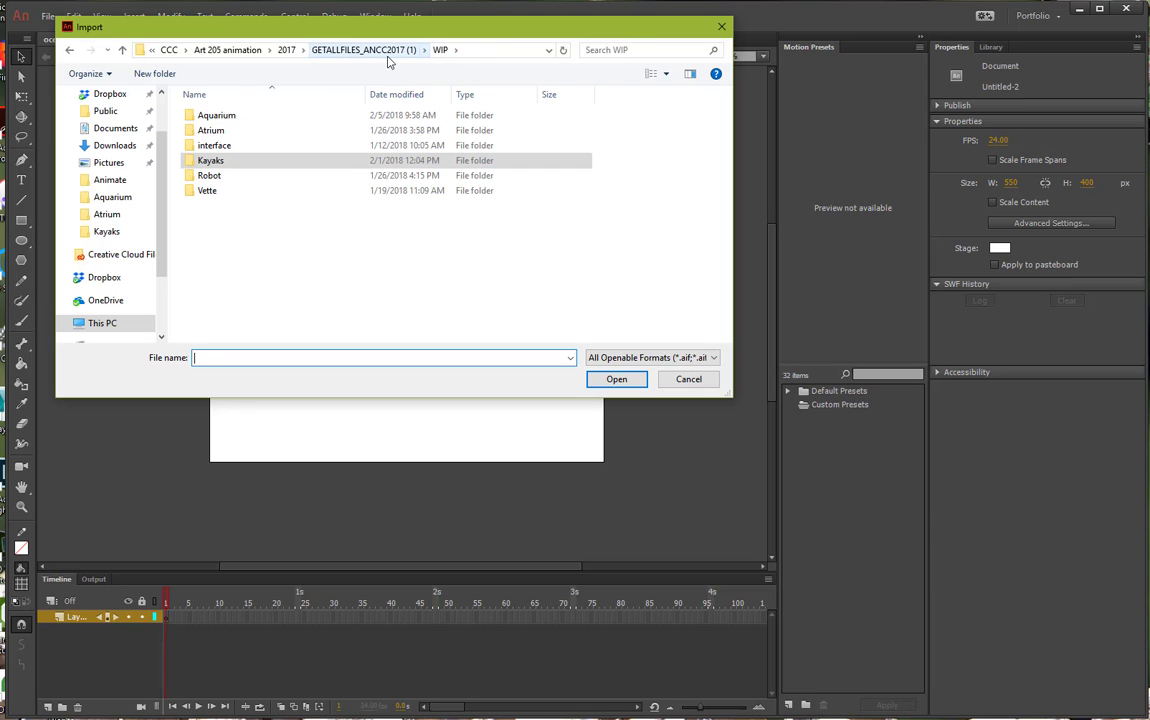
{"action": "double_click", "coordinate": [212, 117]}
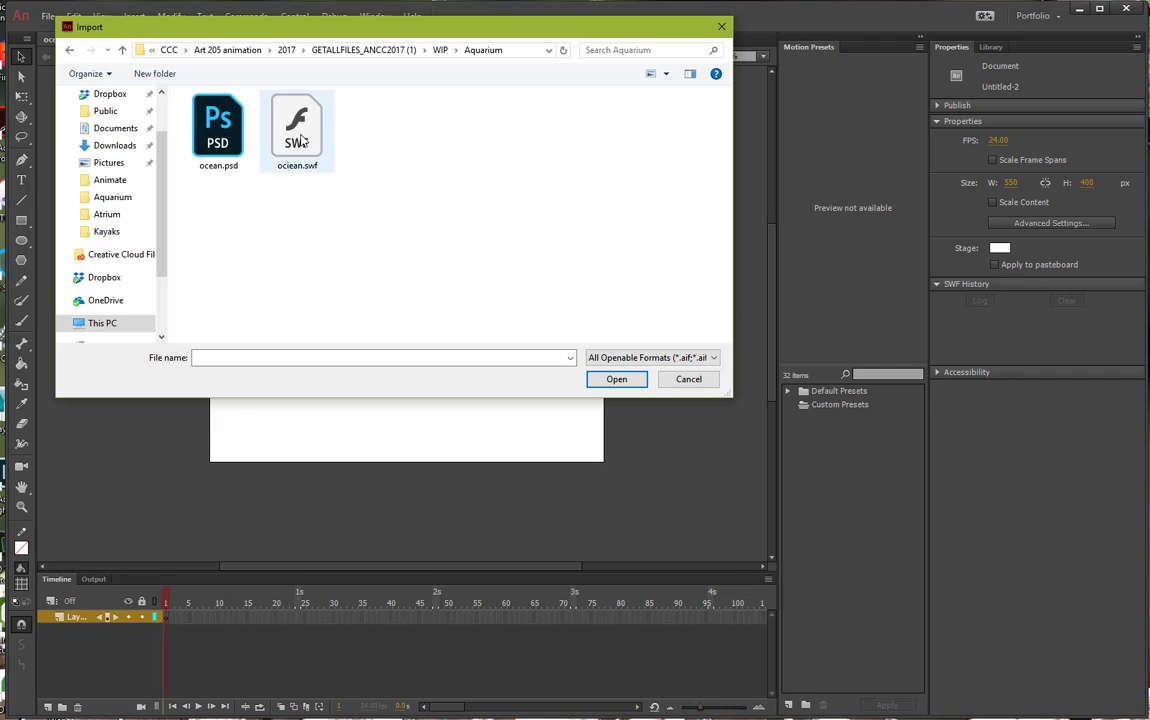
{"action": "left_click", "coordinate": [218, 143]}
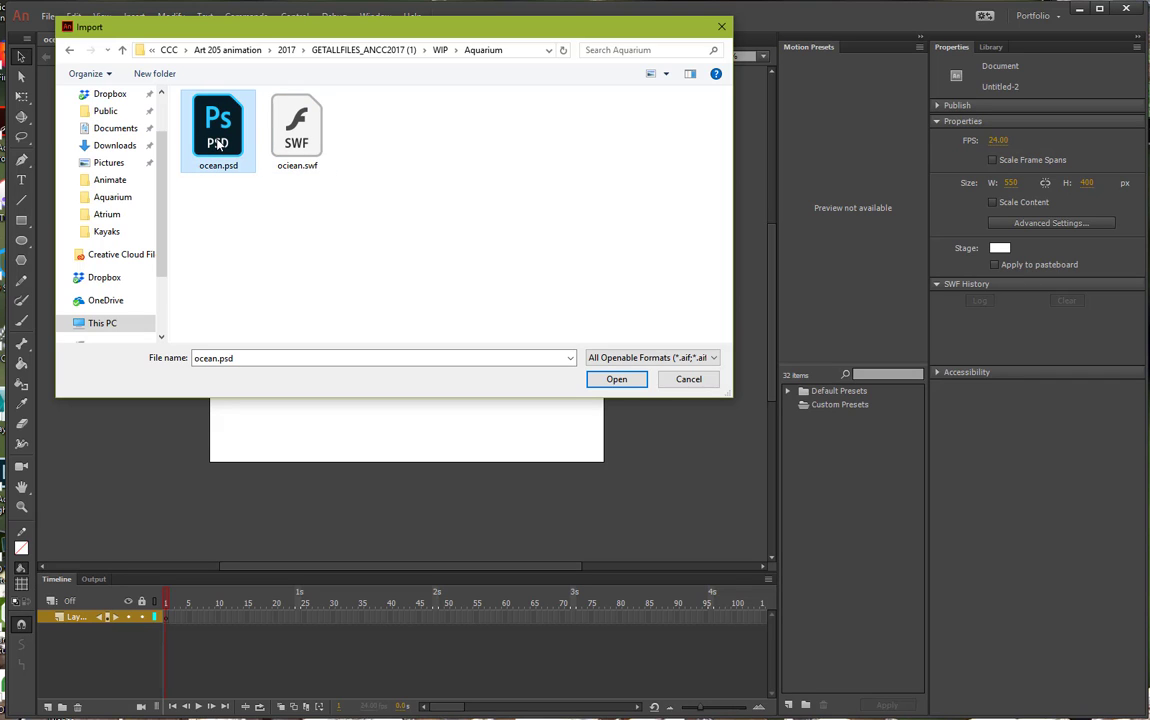
{"action": "left_click", "coordinate": [628, 383]}
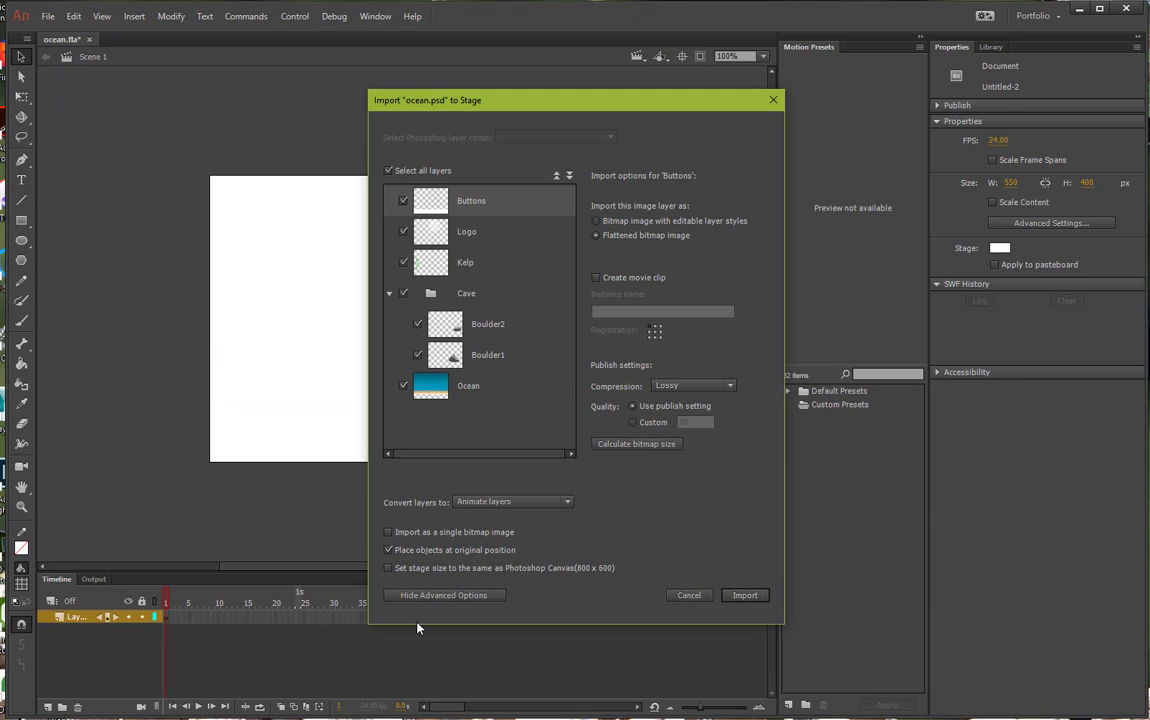
{"action": "left_click", "coordinate": [448, 596]}
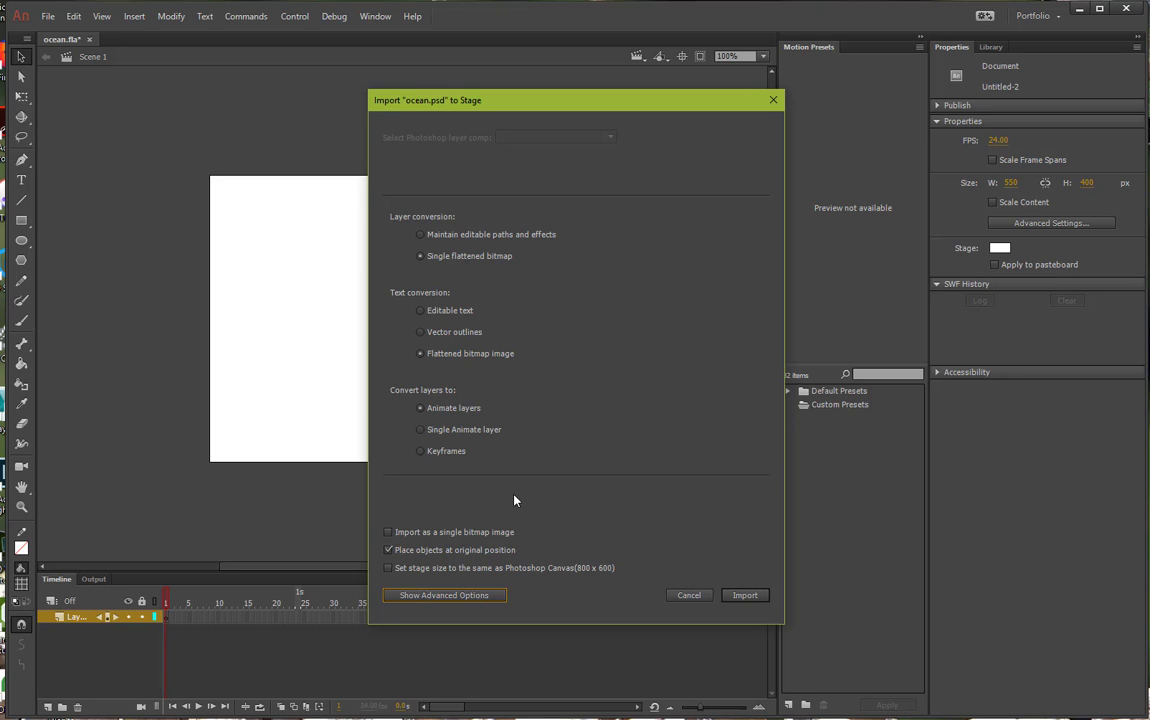
{"action": "left_click", "coordinate": [392, 570]}
{"action": "left_click", "coordinate": [746, 596]}
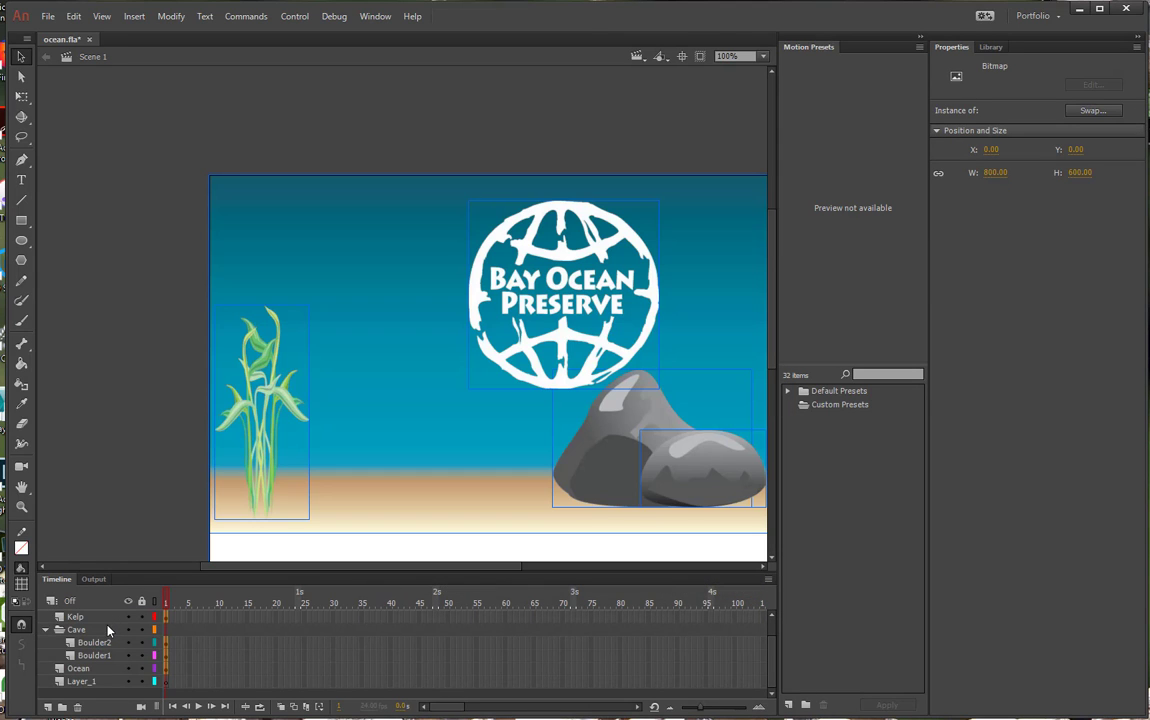
Delete the empty Layer_1 below the Ocean layer
{"action": "left_click", "coordinate": [80, 681]}
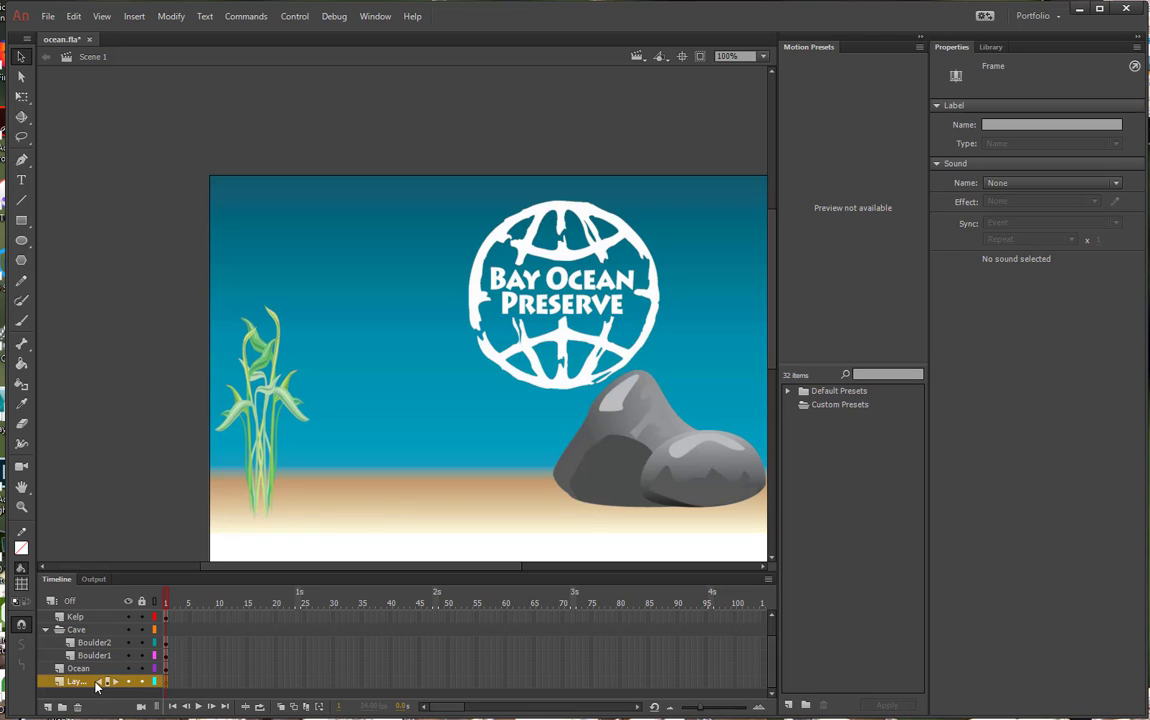
{"action": "left_click_drag", "start_coordinate": [97, 686], "coordinate": [72, 612]}
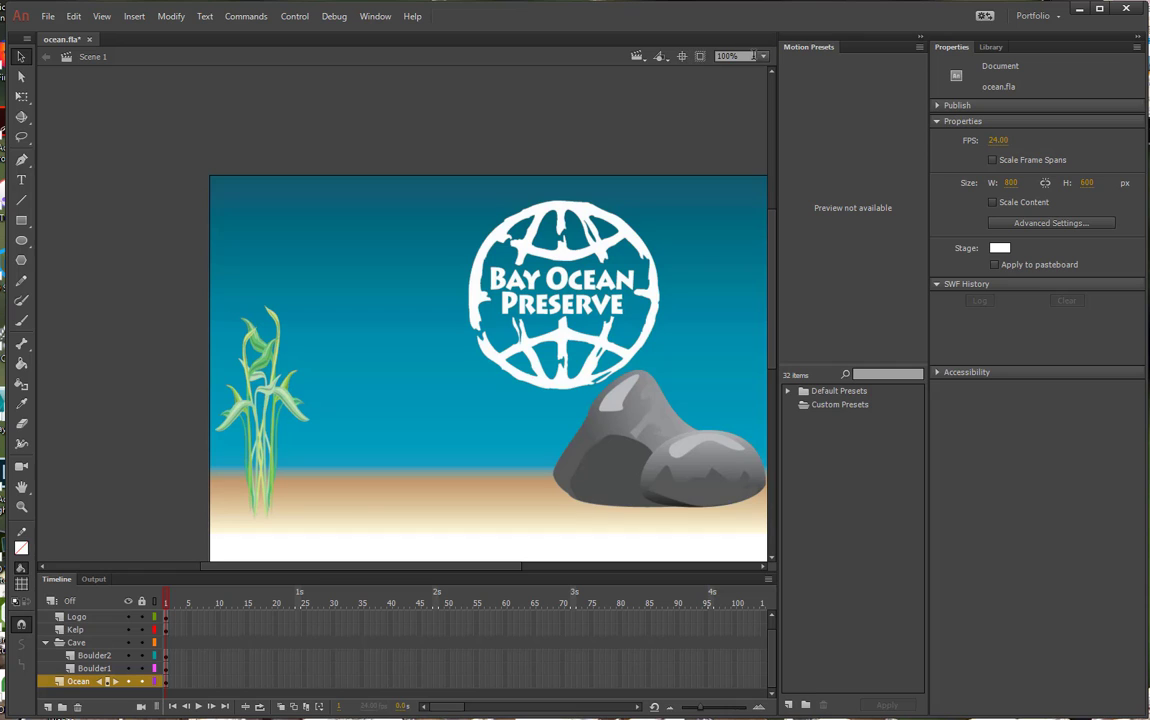
{"action": "left_click", "coordinate": [762, 56]}
{"action": "left_click", "coordinate": [745, 72]}
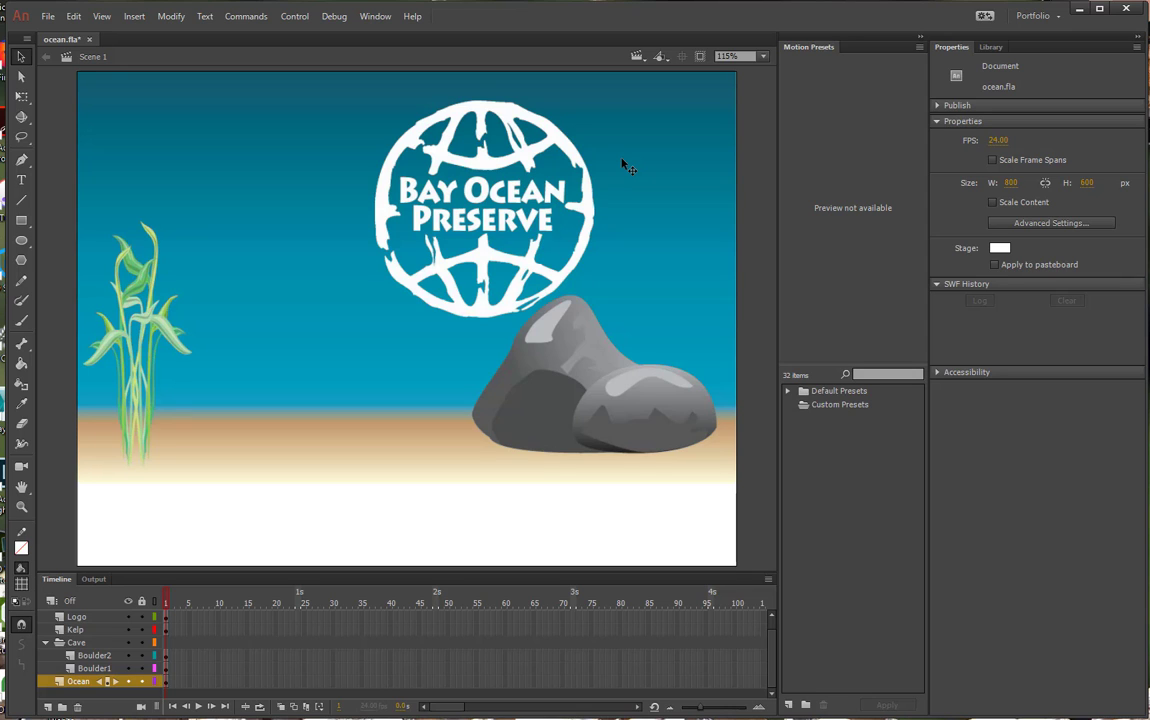
Open creatures.fla from the Aquarium folder and copy both the fish and the turtle from its stage
{"action": "left_click", "coordinate": [47, 16]}
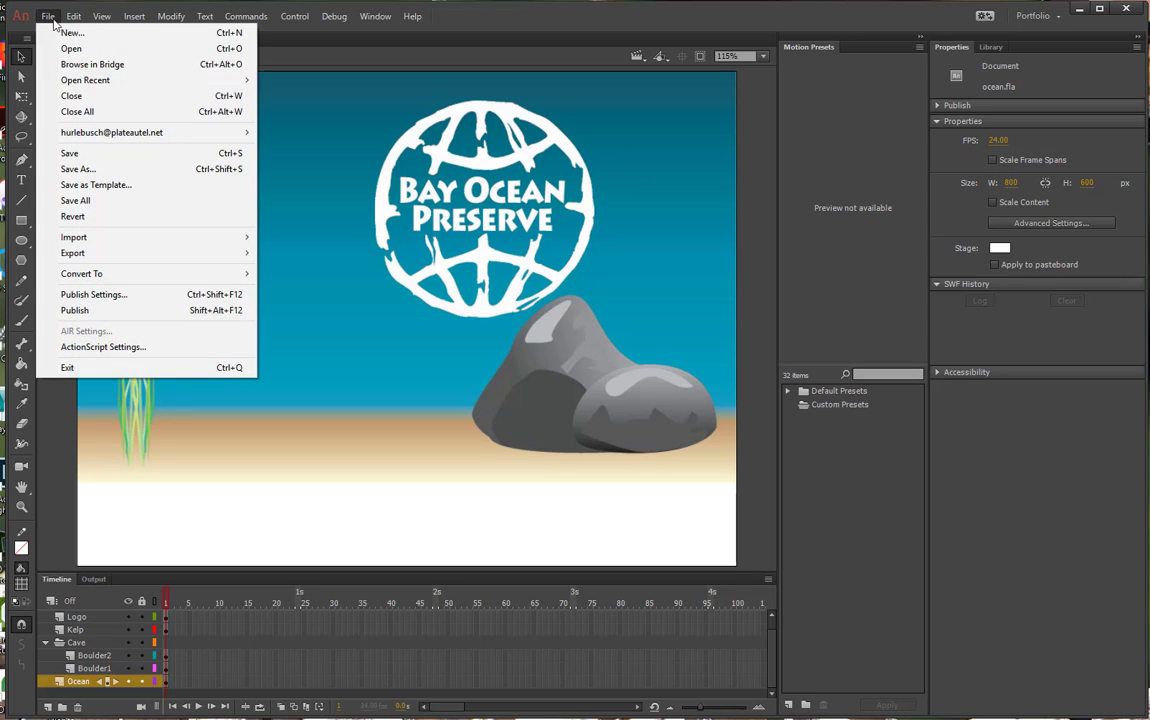
{"action": "left_click", "coordinate": [70, 49]}
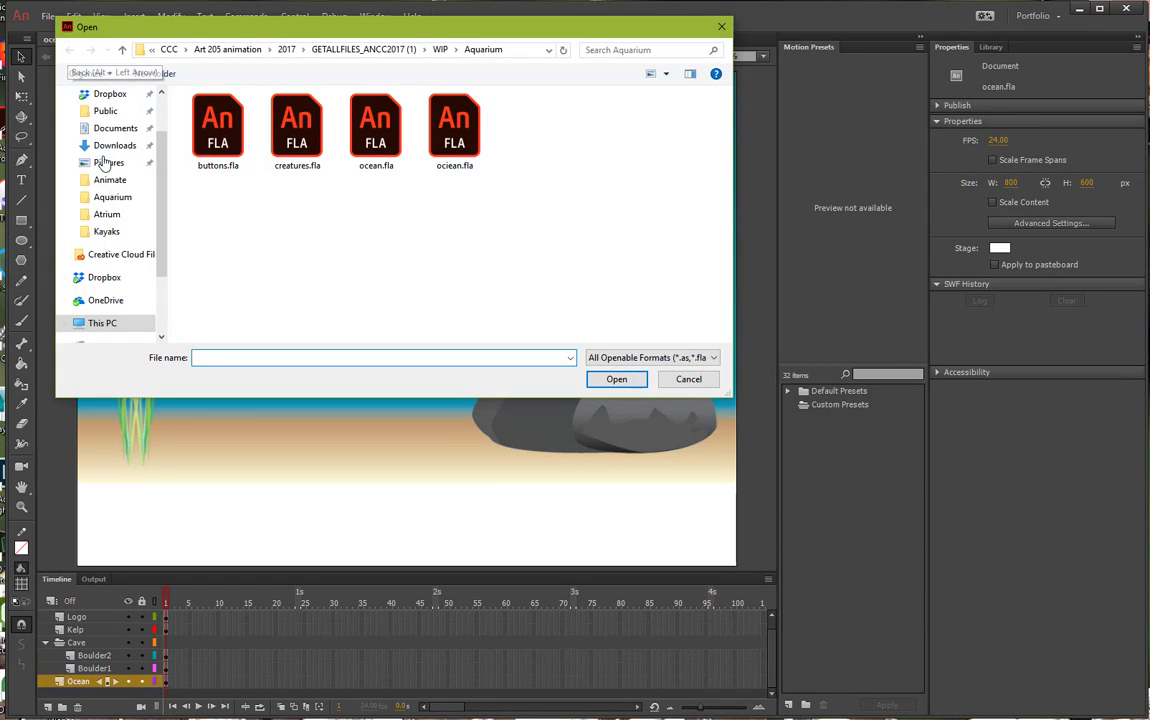
{"action": "left_click", "coordinate": [296, 128]}
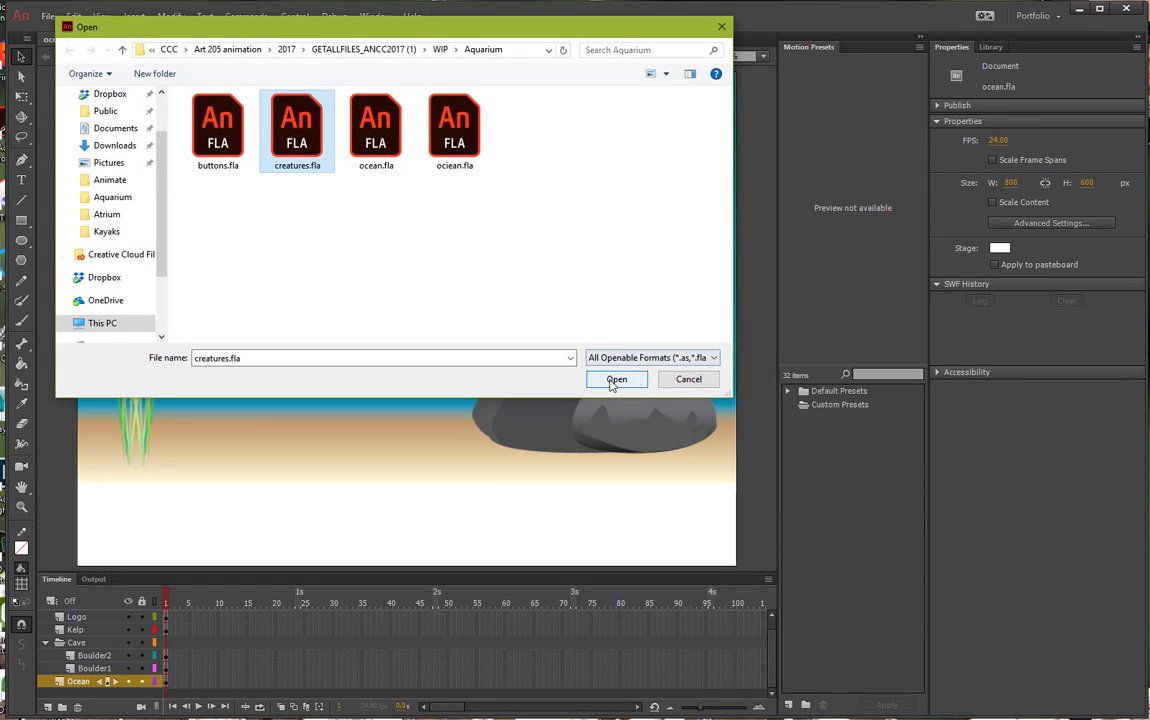
{"action": "key", "text": "Return"}
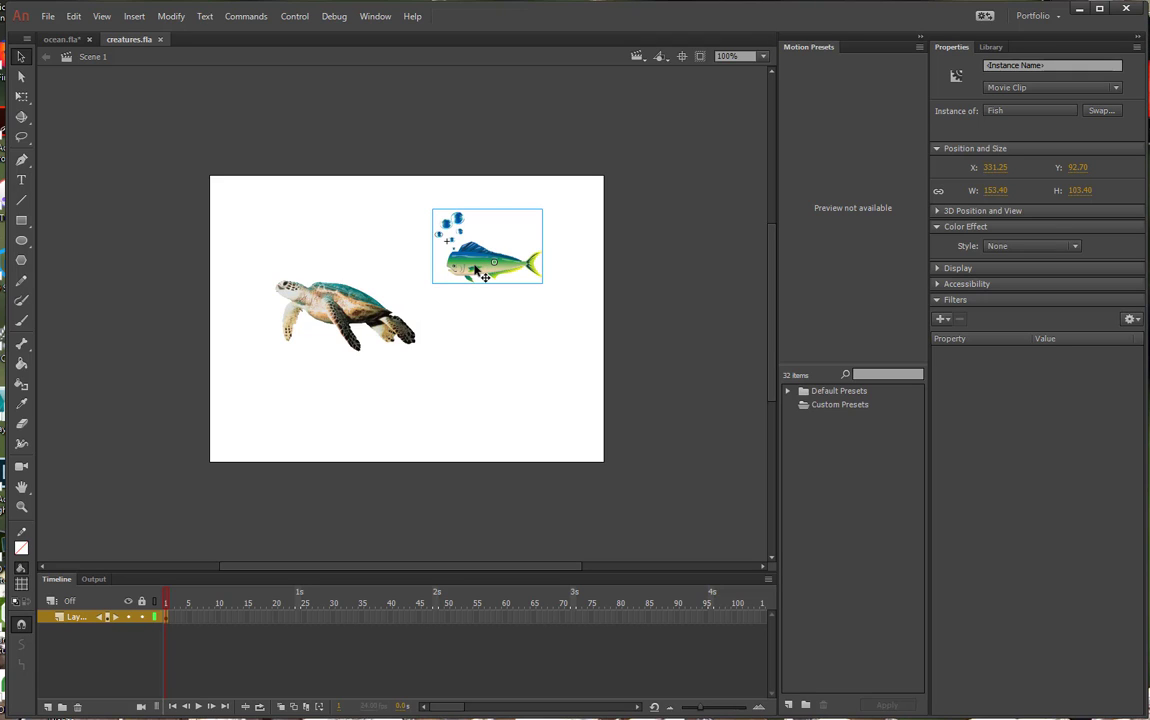
{"action": "left_click", "coordinate": [333, 285], "text": "shift"}
{"action": "right_click", "coordinate": [361, 313]}
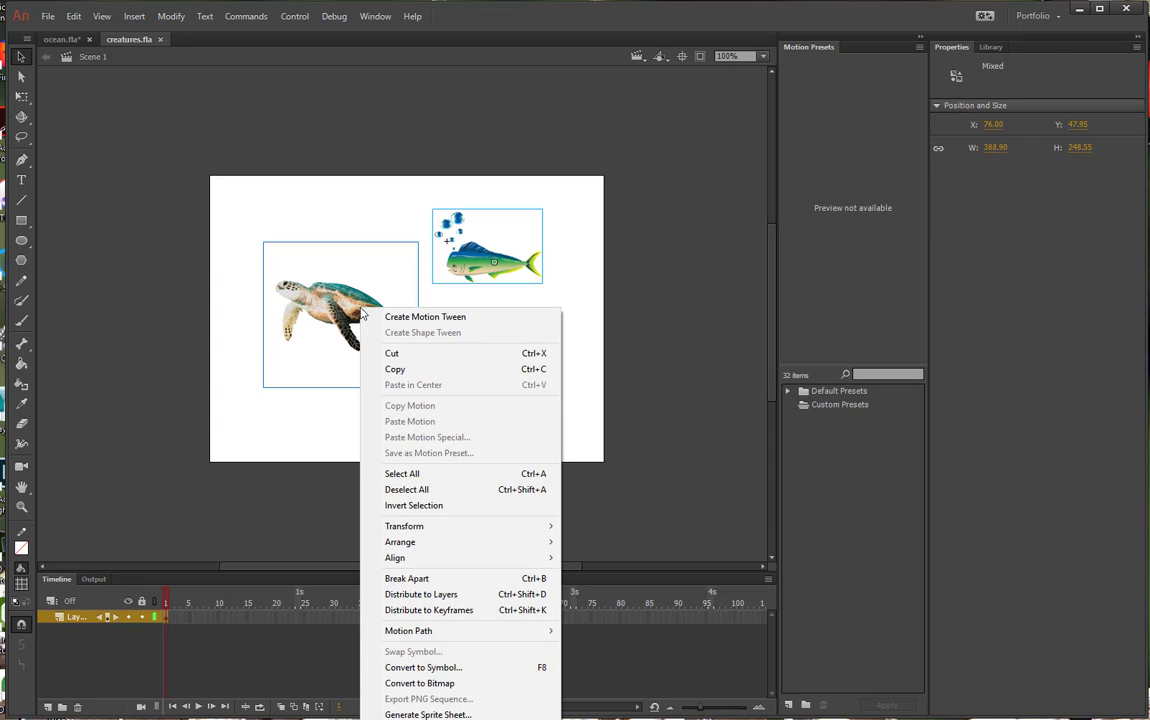
{"action": "left_click", "coordinate": [394, 369]}
Paste the copied creatures into the ocean.fla library, close creatures.fla and preview the Fish symbol
{"action": "left_click", "coordinate": [991, 47]}
{"action": "left_click", "coordinate": [1095, 64]}
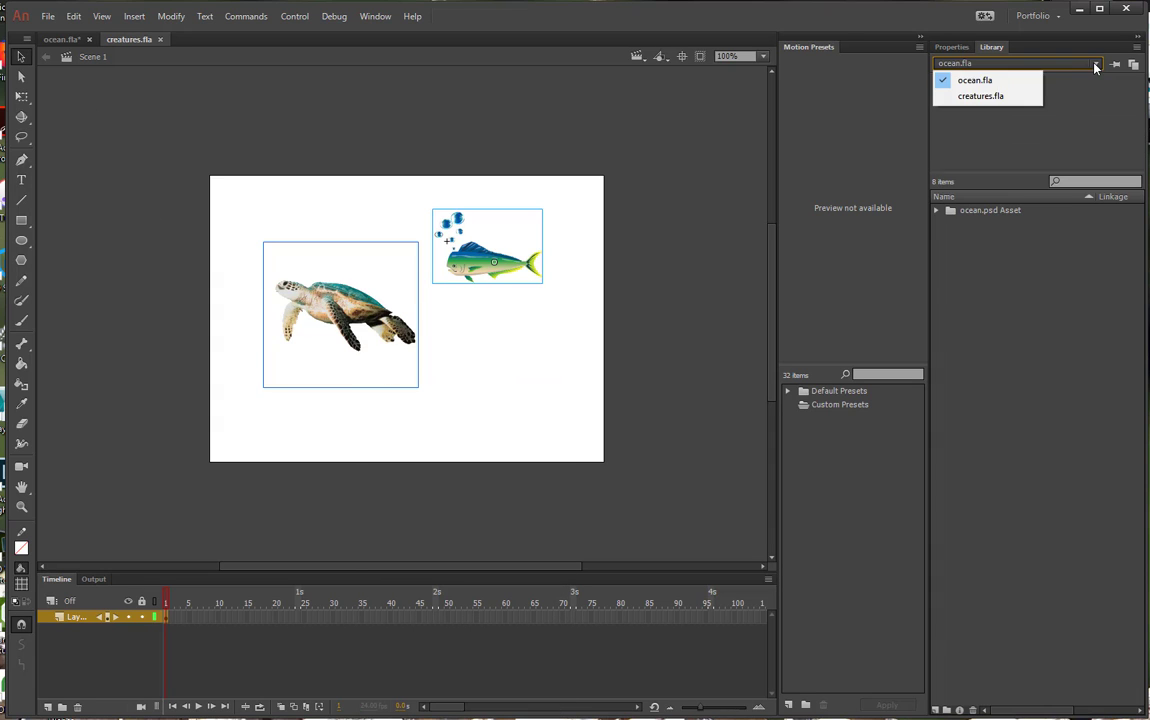
{"action": "left_click", "coordinate": [970, 96]}
{"action": "left_click", "coordinate": [1095, 64]}
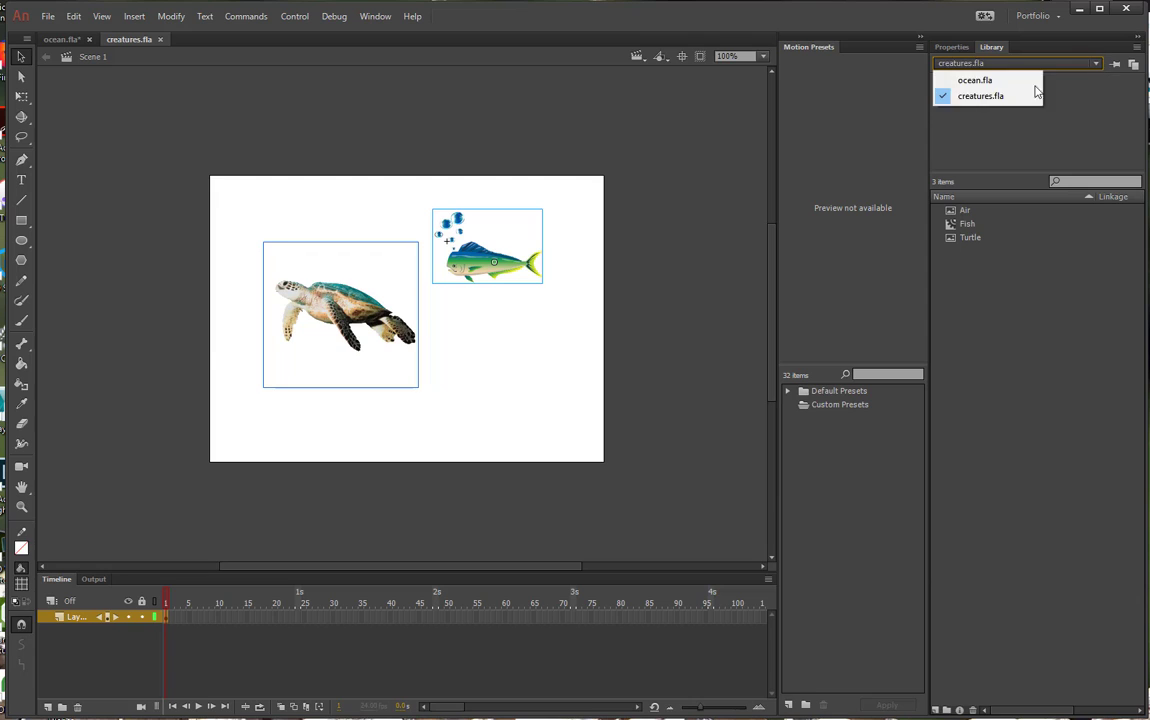
{"action": "left_click", "coordinate": [975, 80]}
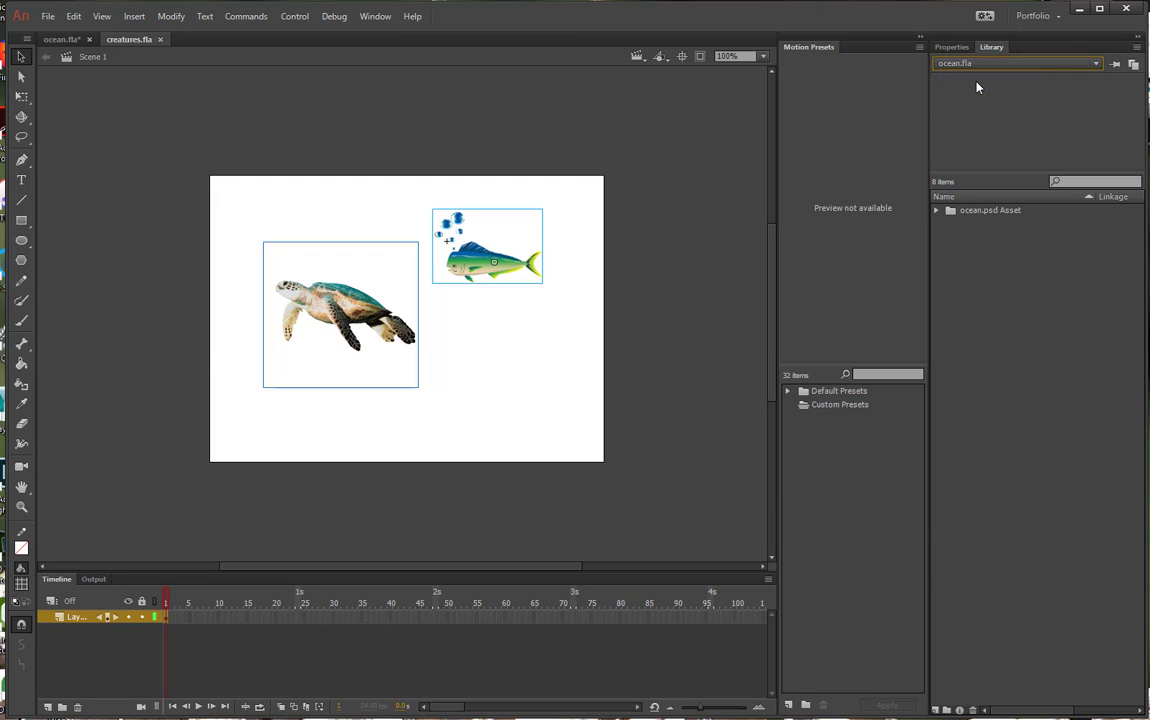
{"action": "left_click", "coordinate": [1008, 293]}
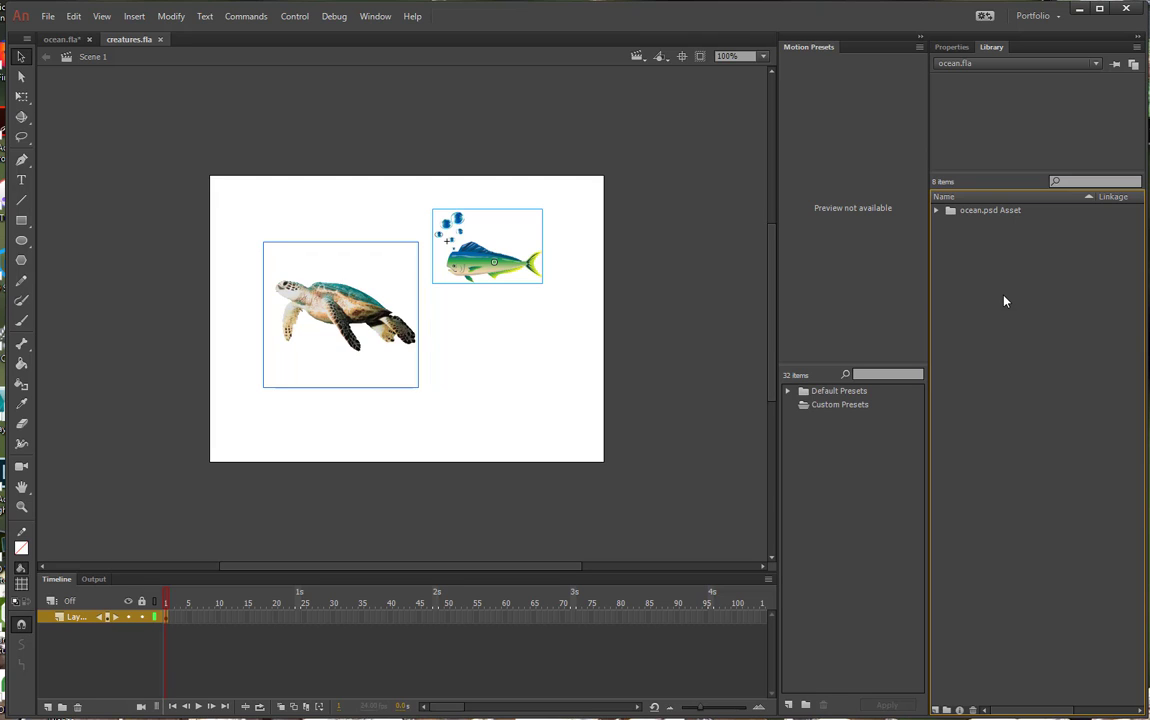
{"action": "right_click", "coordinate": [1005, 301]}
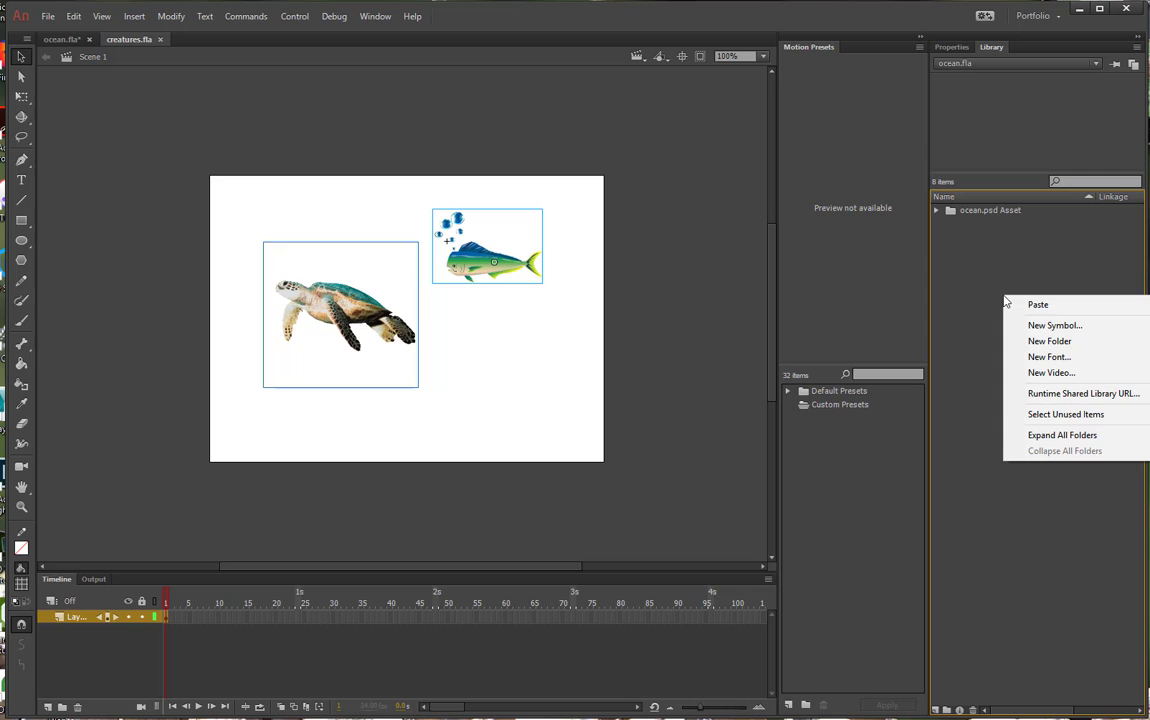
{"action": "left_click", "coordinate": [1038, 304]}
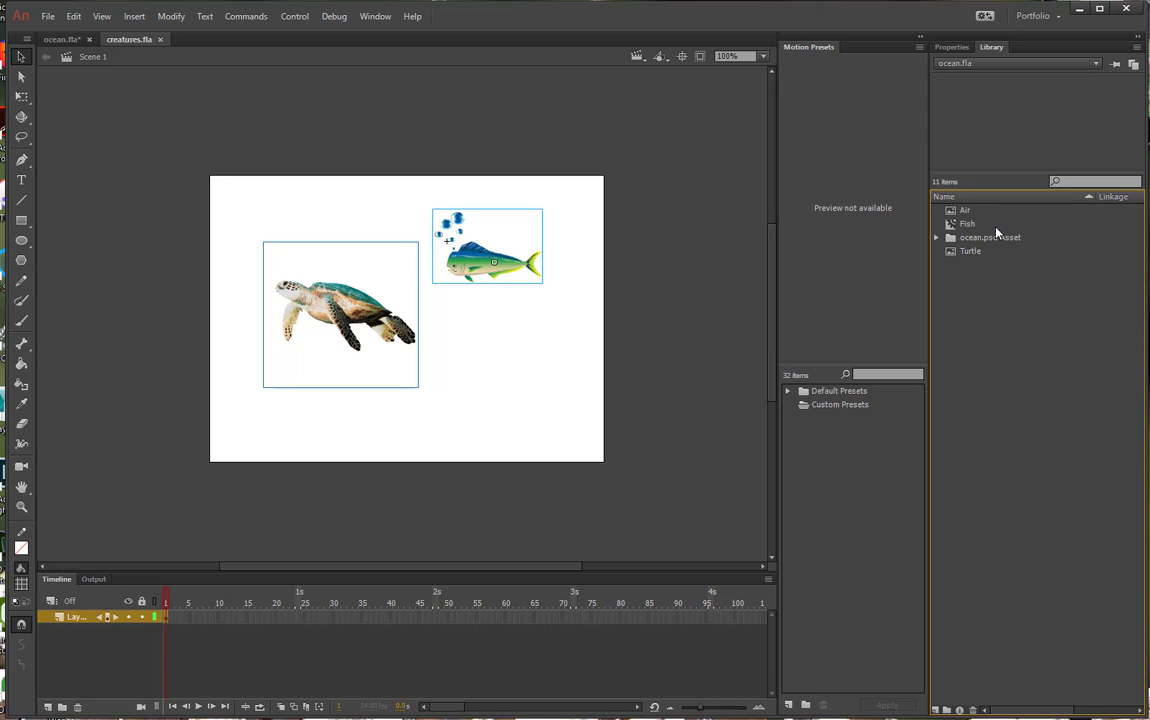
{"action": "left_click", "coordinate": [160, 39]}
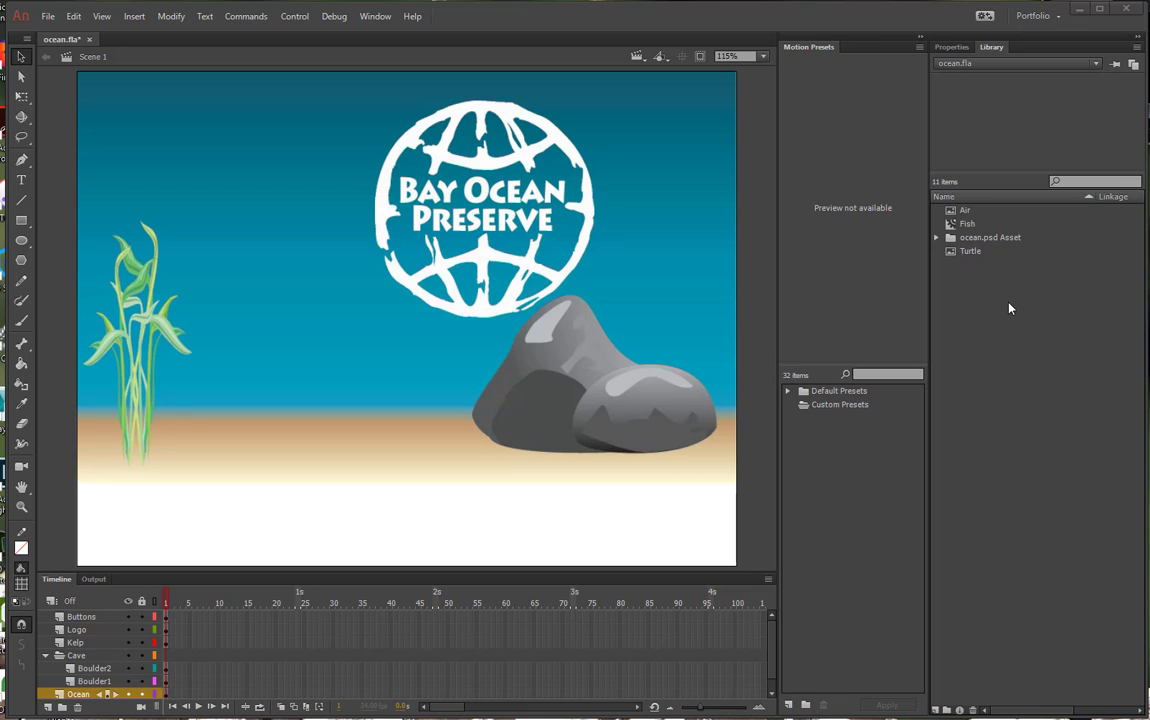
{"action": "left_click", "coordinate": [968, 225]}
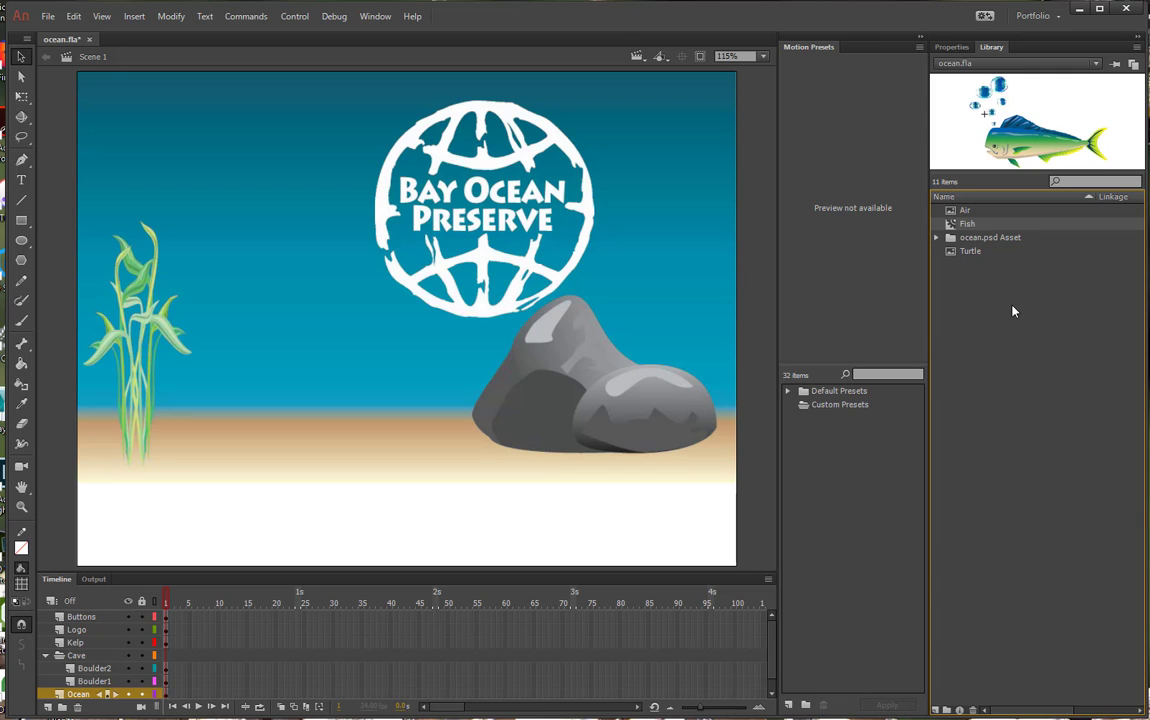
Open buttons.fla from the Aquarium folder as an external library
{"action": "left_click", "coordinate": [48, 16]}
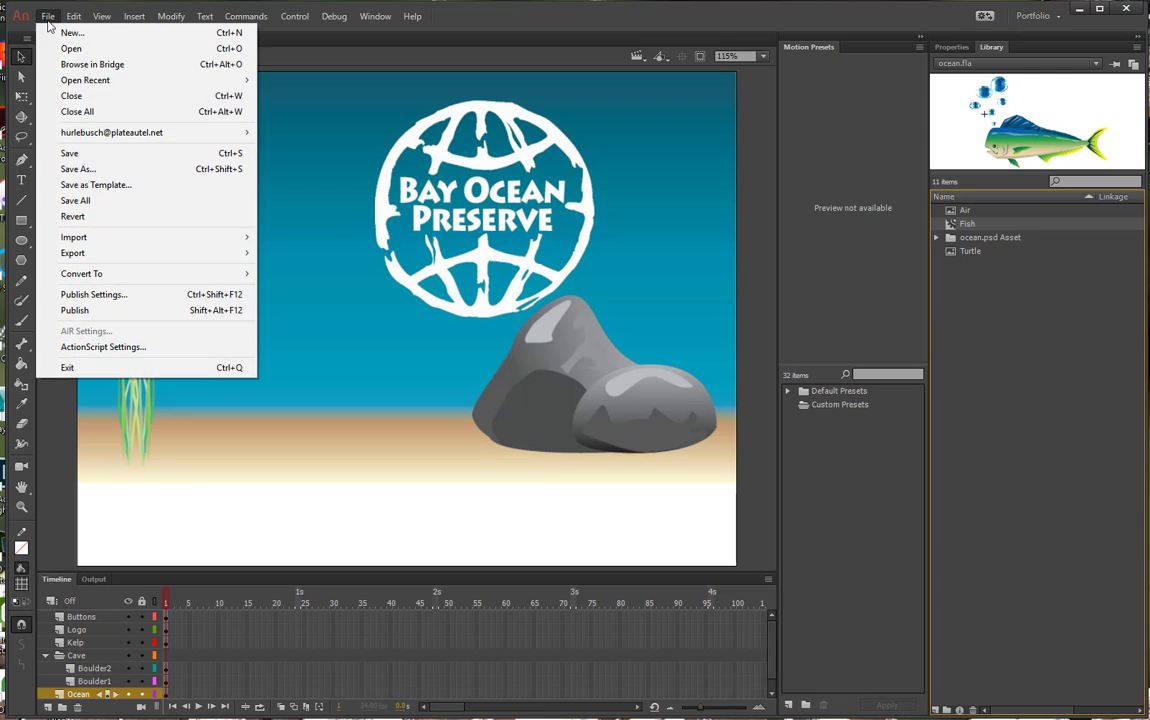
{"action": "mouse_move", "coordinate": [106, 238]}
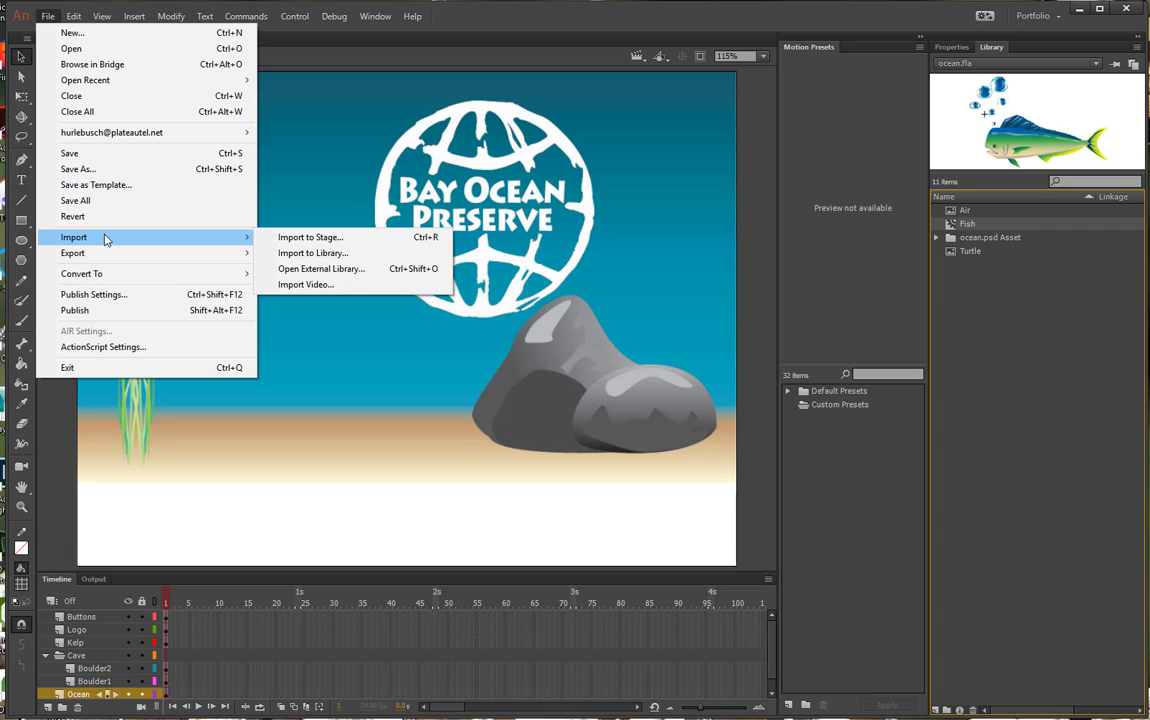
{"action": "left_click", "coordinate": [321, 269]}
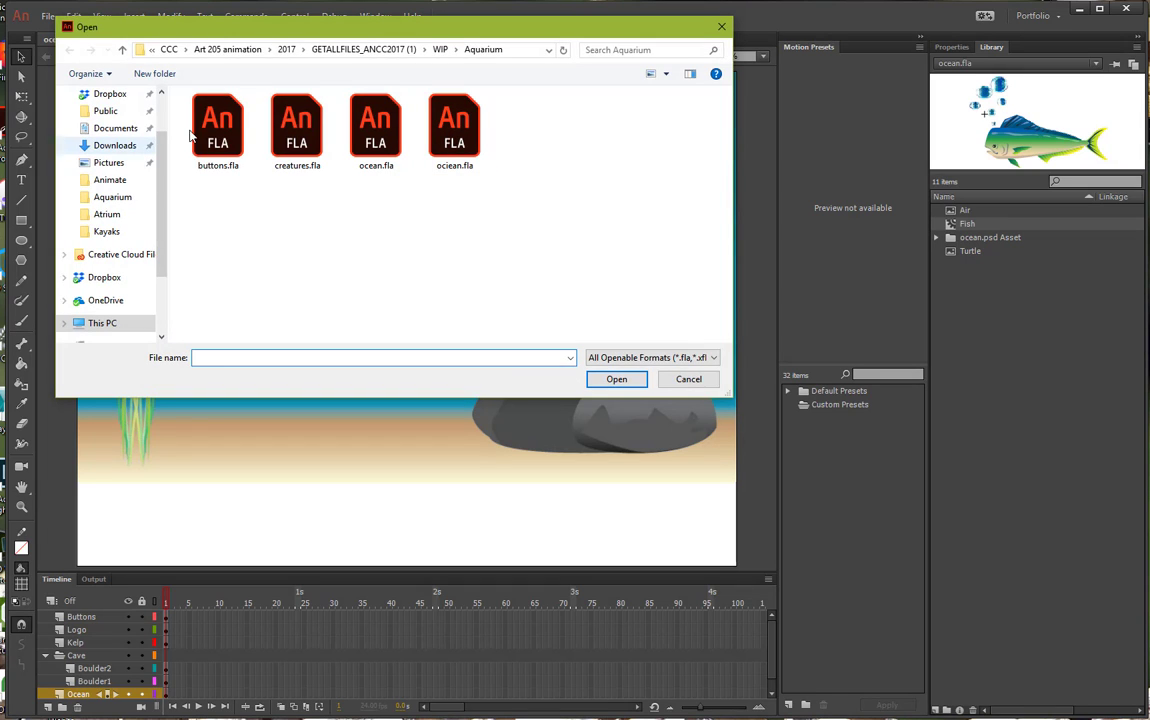
{"action": "left_click", "coordinate": [220, 127]}
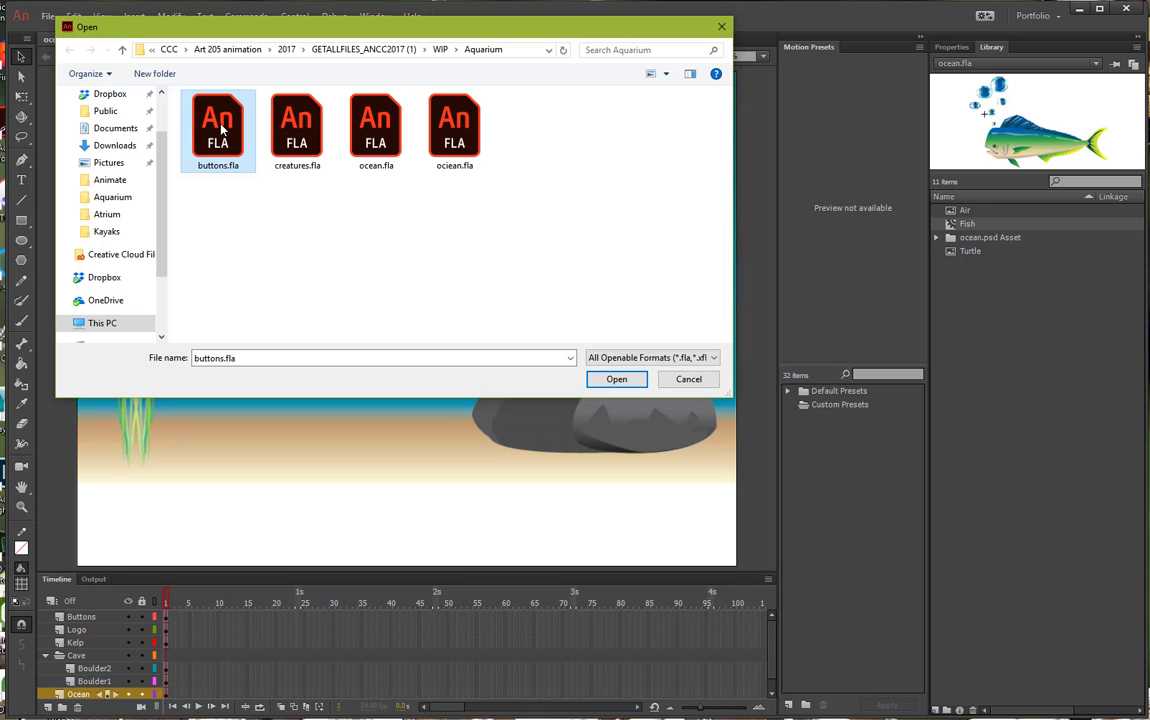
{"action": "double_click", "coordinate": [220, 127]}
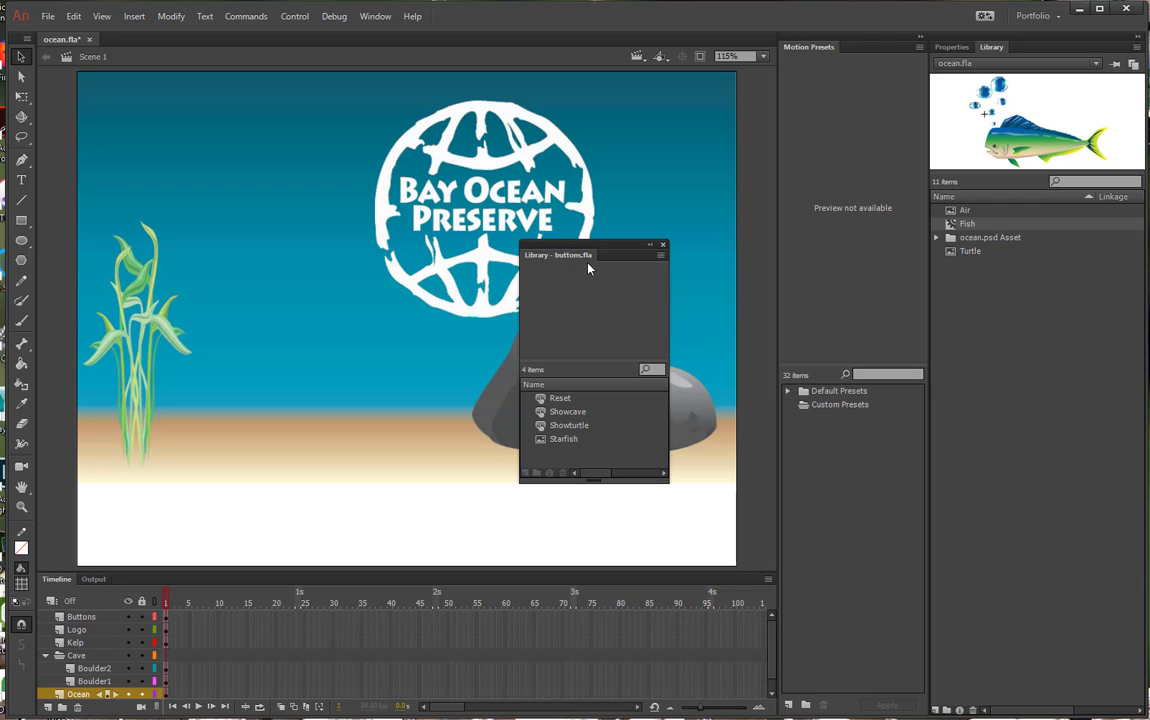
Copy the Reset, Showcave and Showturtle buttons from the buttons.fla library into the ocean.fla library and save the document
{"action": "left_click", "coordinate": [557, 399]}
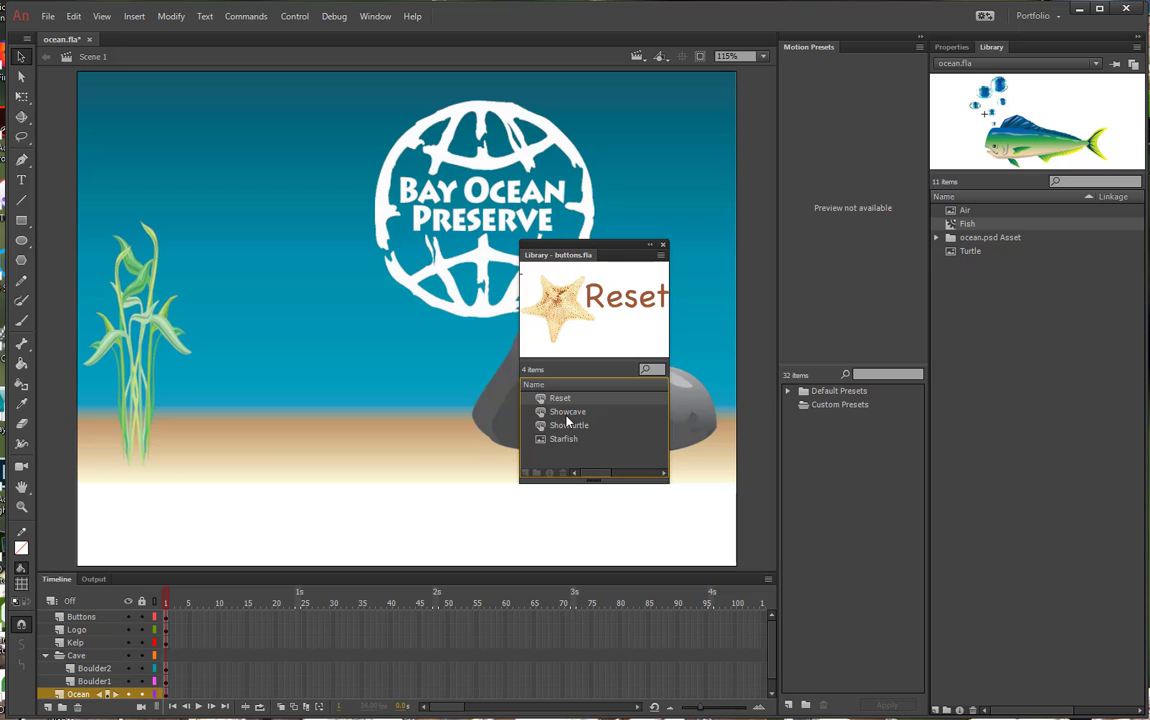
{"action": "left_click", "coordinate": [565, 428]}
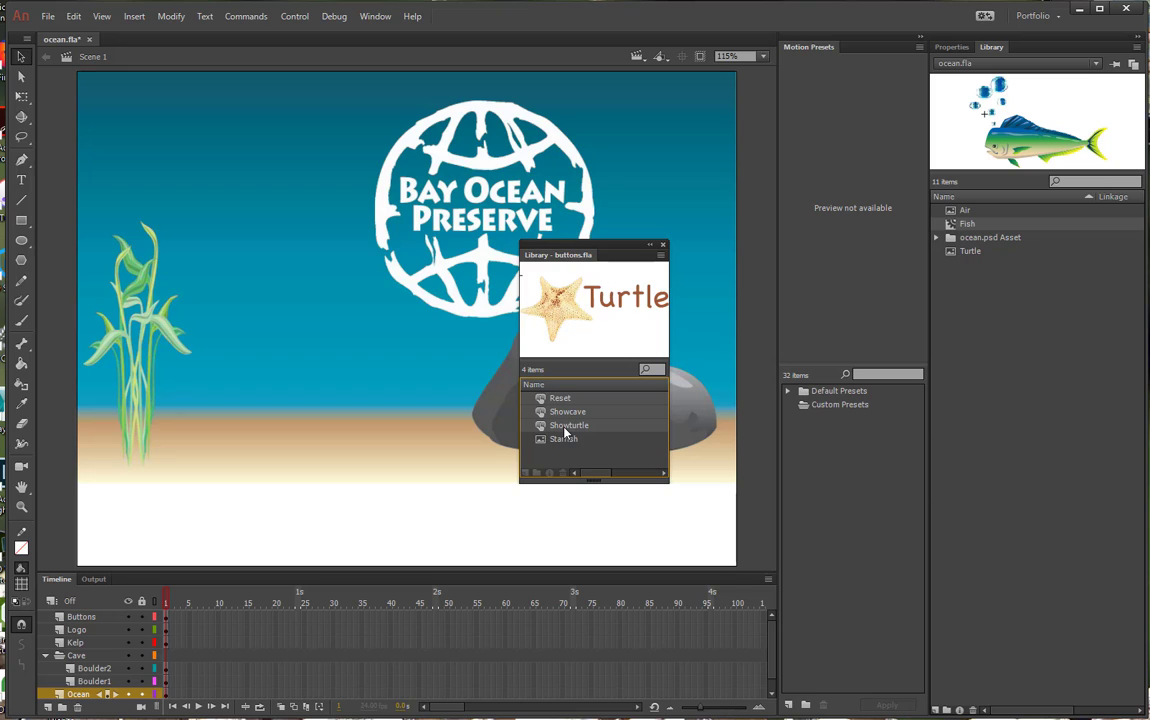
{"action": "left_click_drag", "start_coordinate": [567, 428], "coordinate": [988, 382]}
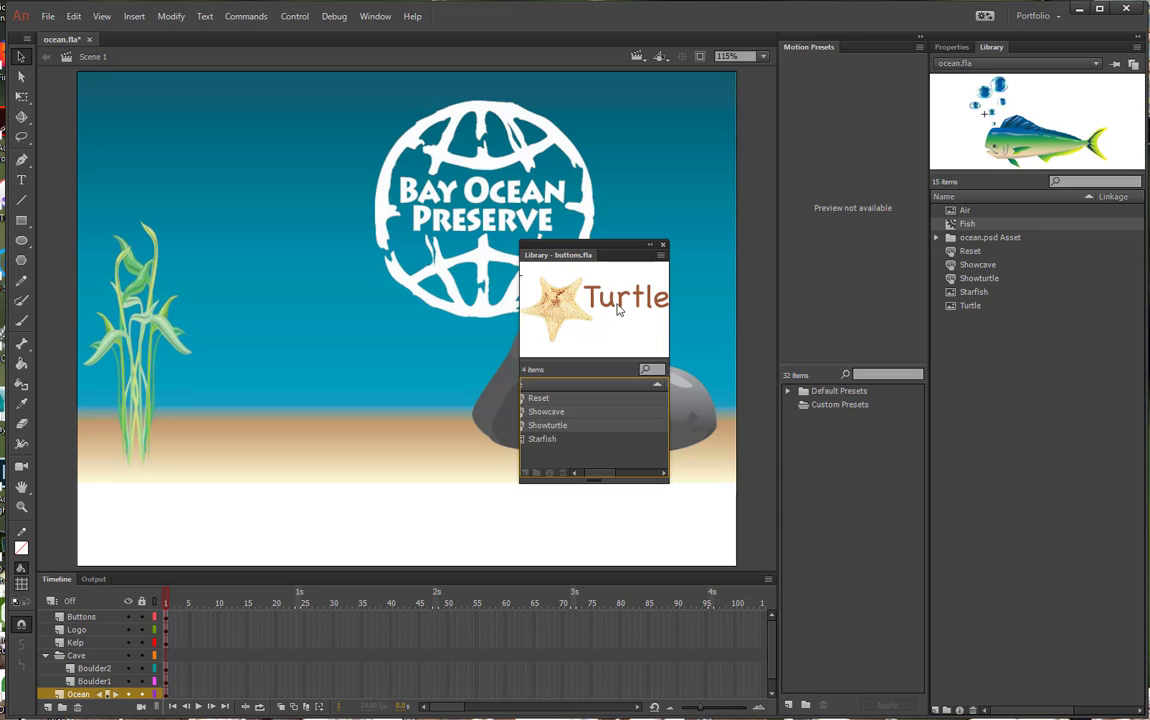
{"action": "left_click", "coordinate": [663, 247]}
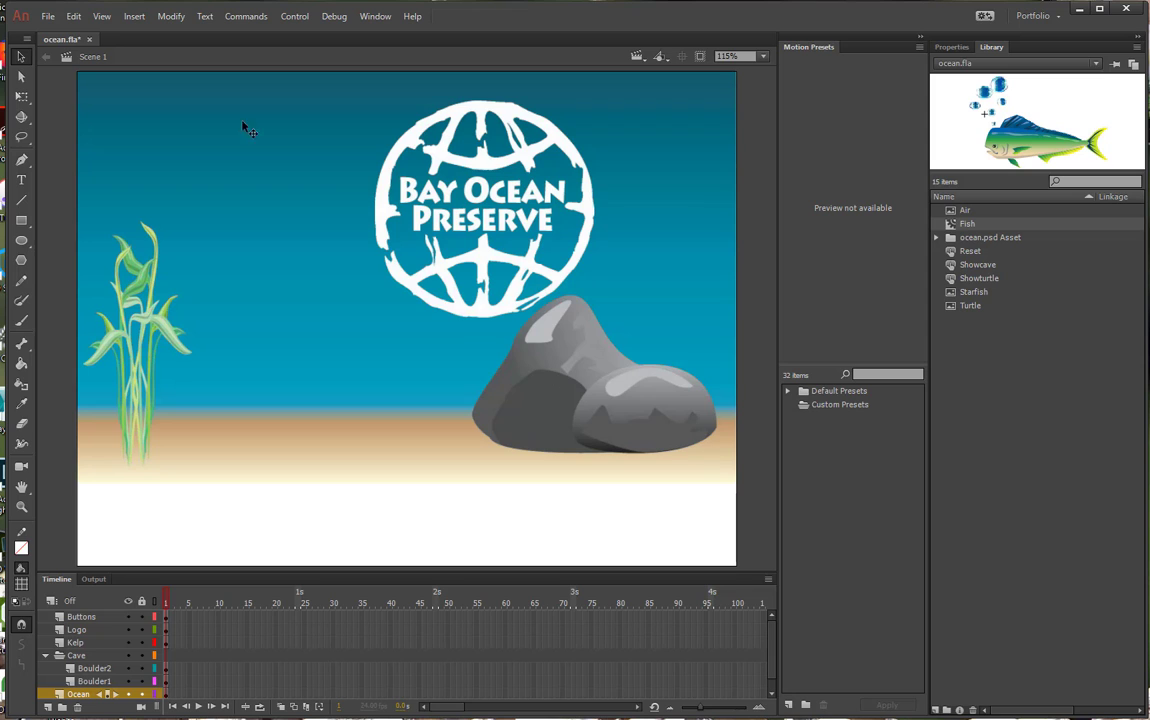
{"action": "left_click", "coordinate": [48, 17]}
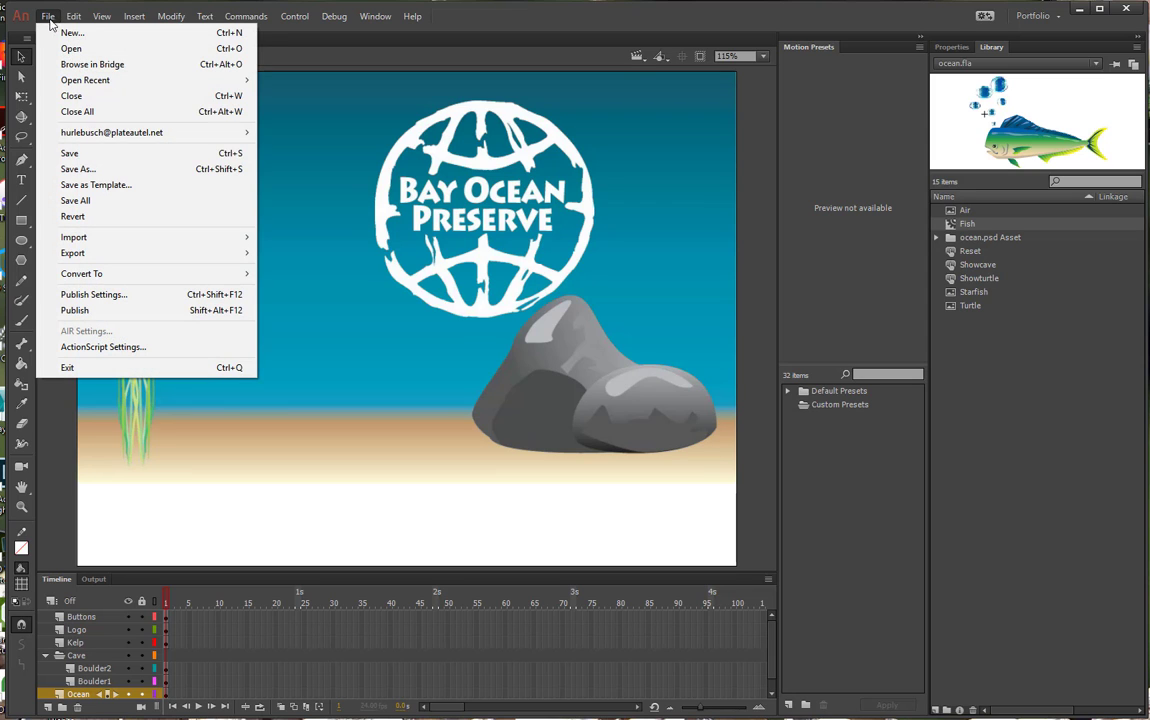
{"action": "left_click", "coordinate": [55, 152]}
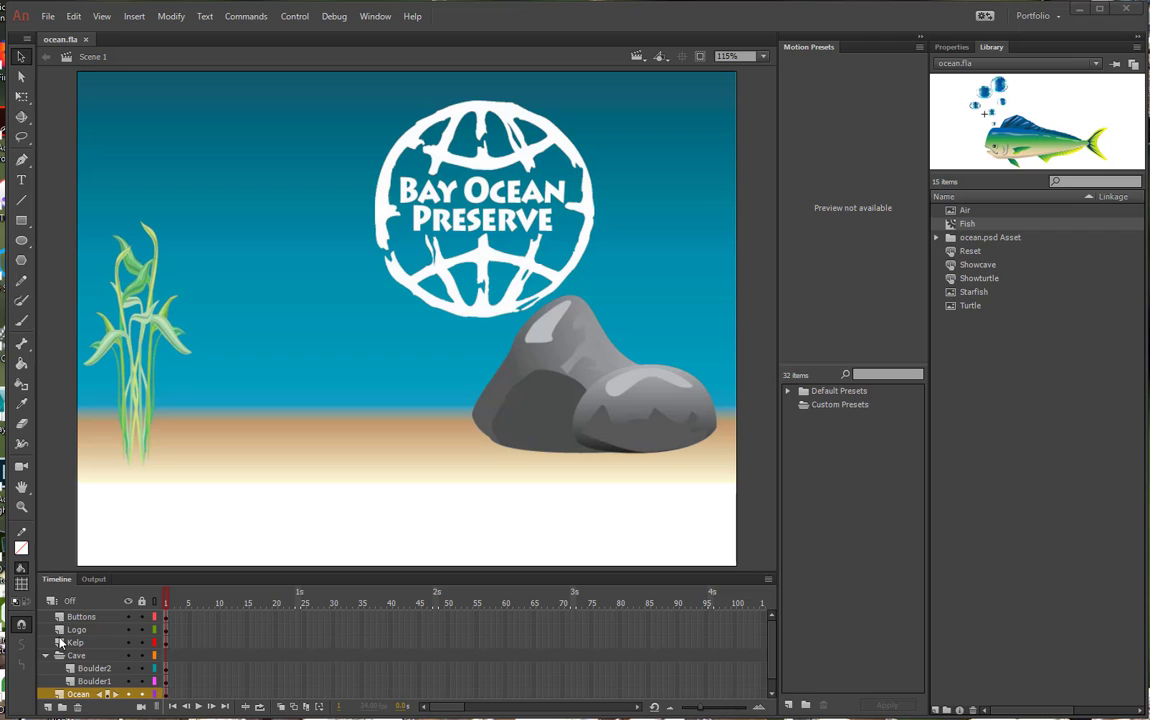
Place the Reset, Showcave and Showturtle buttons side by side on the Buttons layer, in the white strip below the sand
{"action": "left_click", "coordinate": [99, 618]}
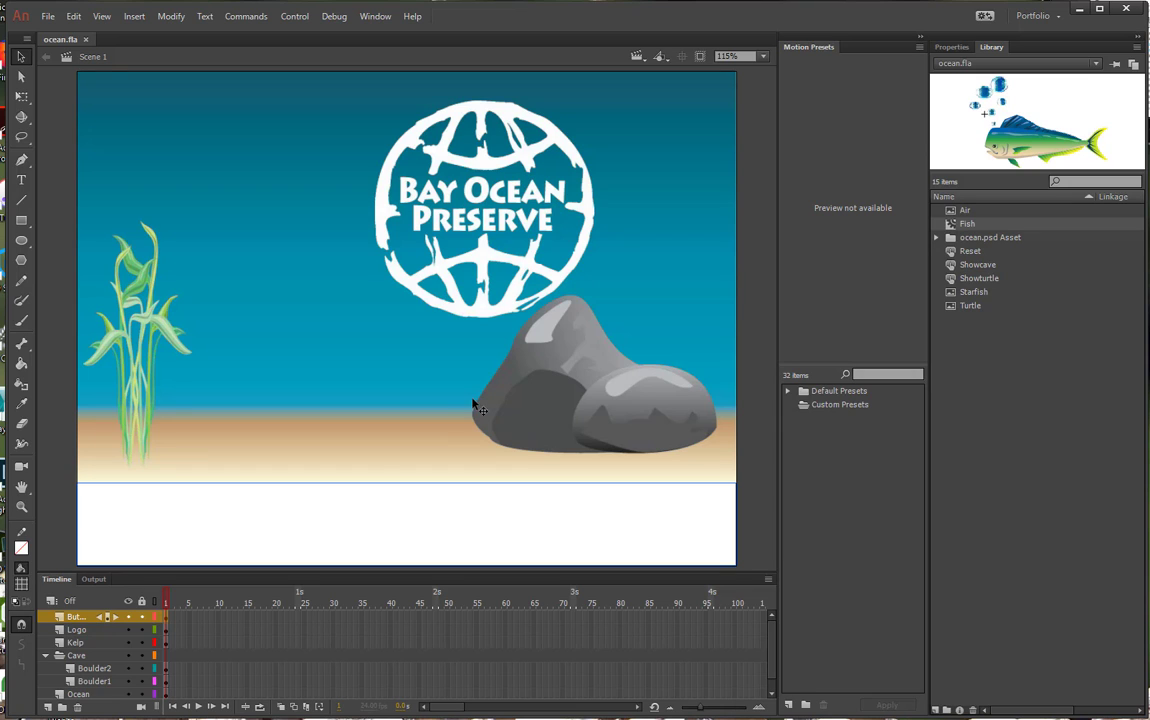
{"action": "left_click_drag", "start_coordinate": [970, 251], "coordinate": [259, 515]}
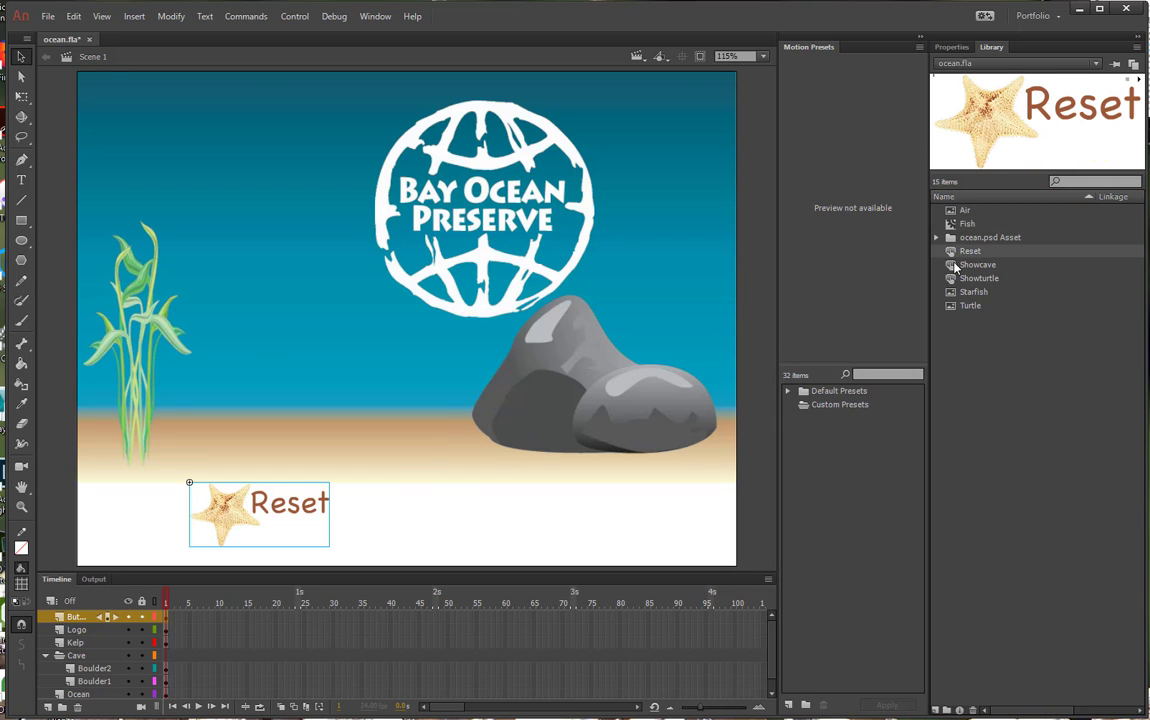
{"action": "left_click_drag", "start_coordinate": [976, 264], "coordinate": [384, 497]}
{"action": "left_click_drag", "start_coordinate": [978, 278], "coordinate": [551, 507]}
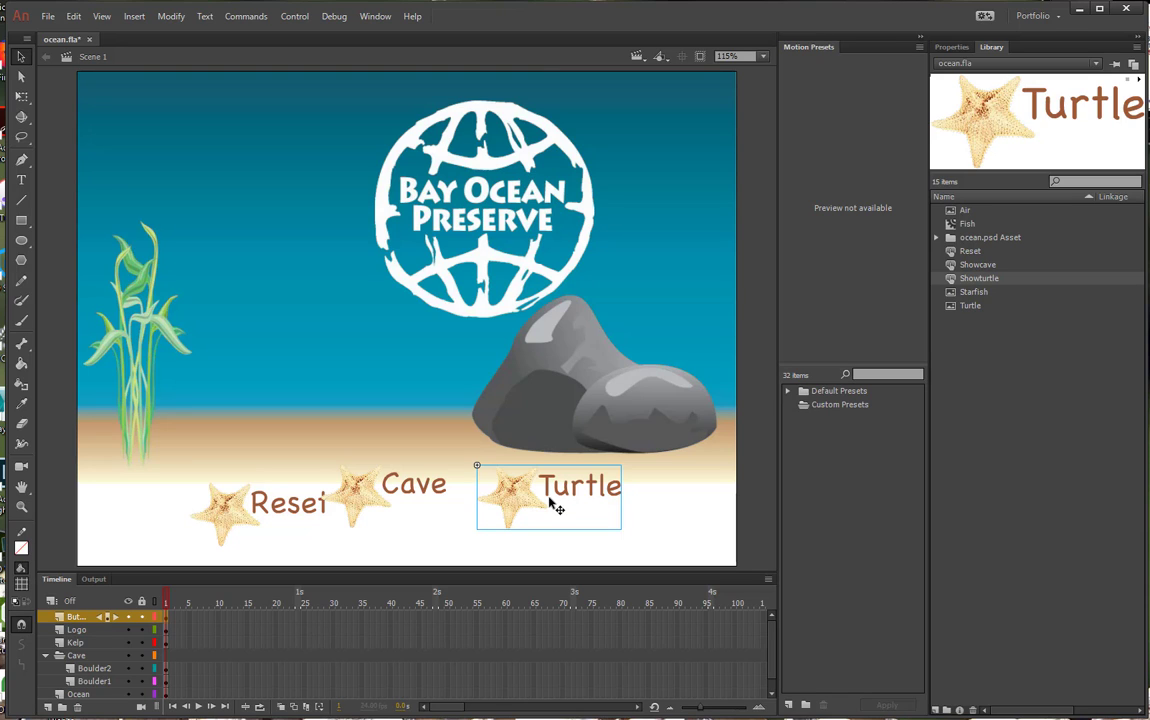
Position the Turtle button at X 40 and Y 510
{"action": "left_click", "coordinate": [951, 47]}
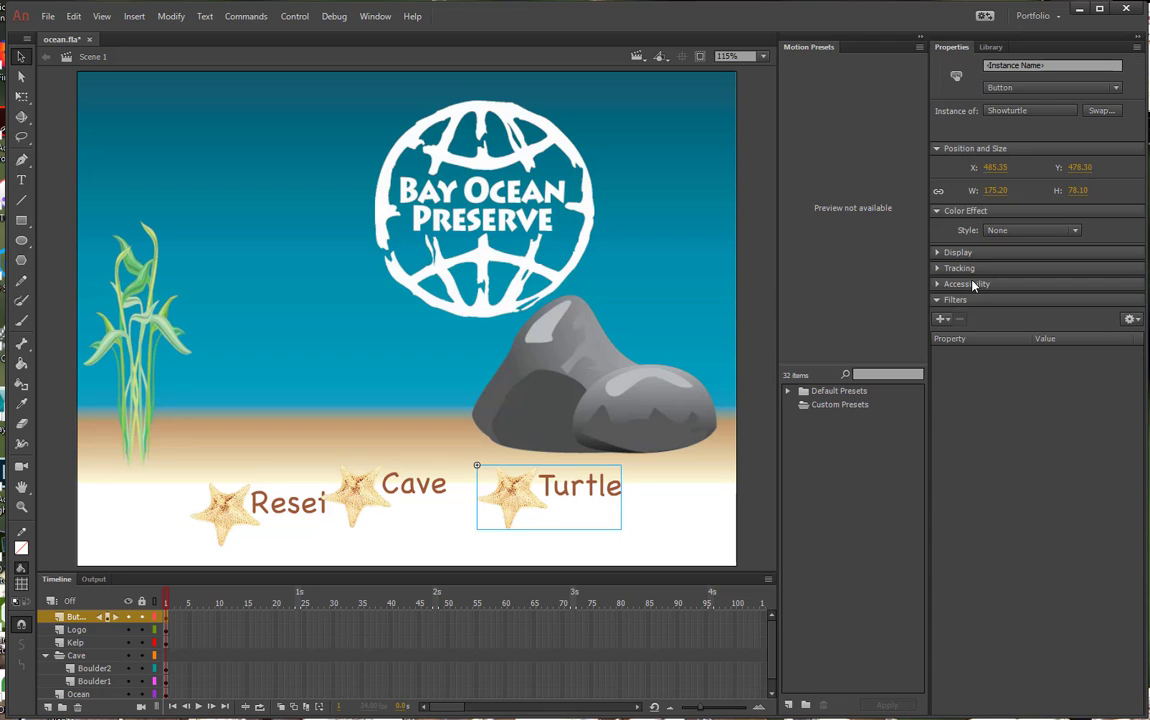
{"action": "left_click", "coordinate": [998, 167]}
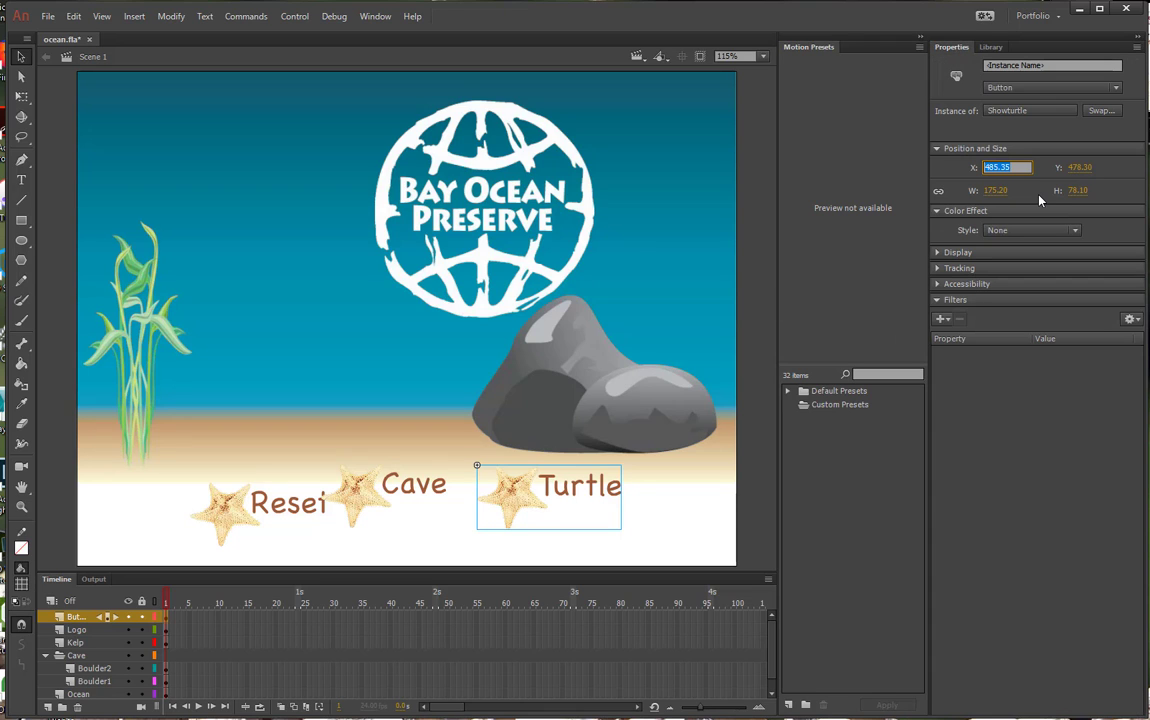
{"action": "type", "text": "40"}
{"action": "left_click", "coordinate": [1105, 168]}
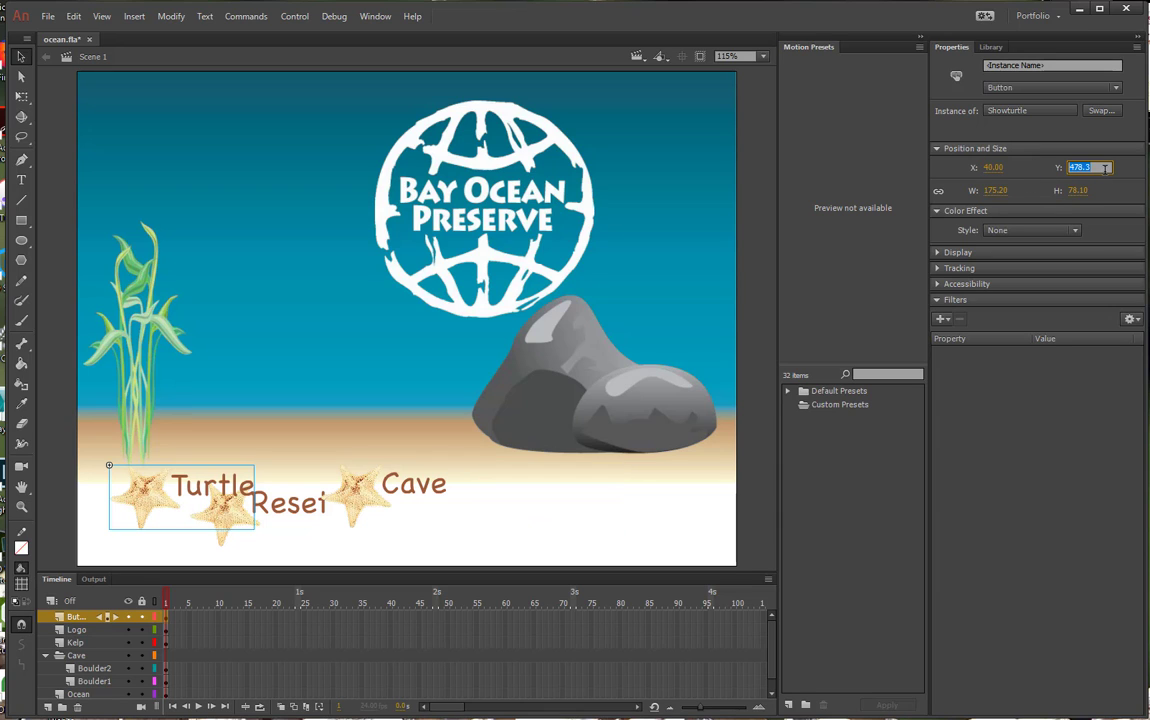
{"action": "type", "text": "500"}
{"action": "key", "text": "Return"}
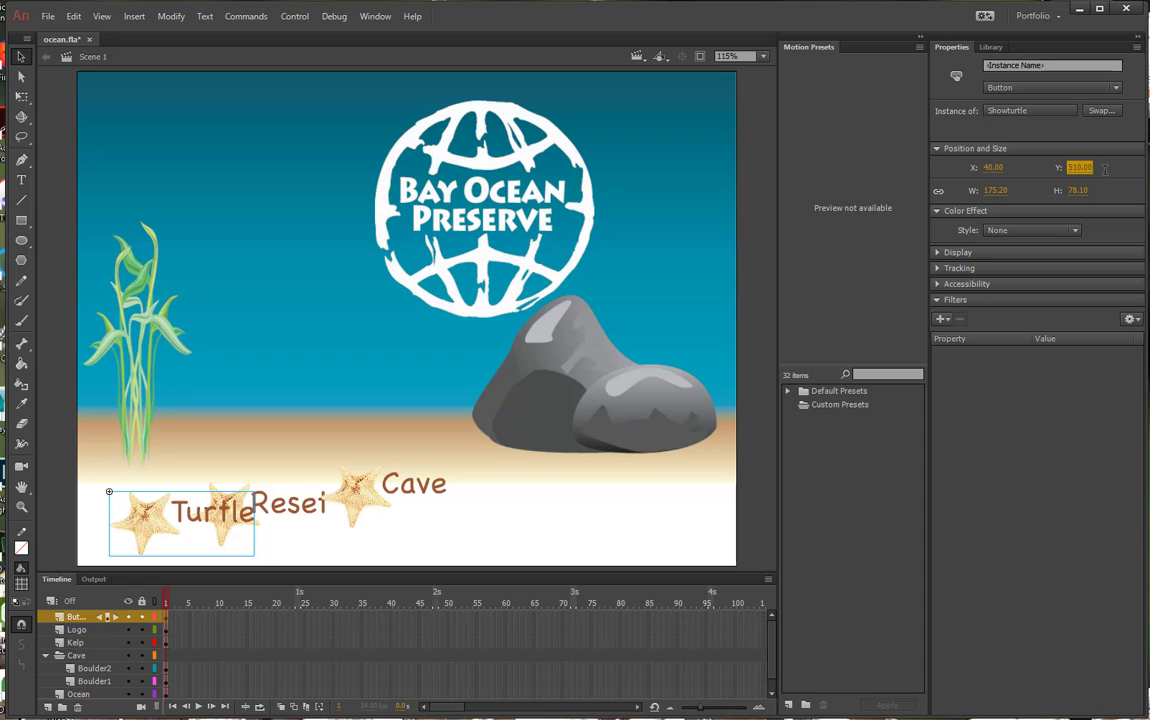
Align the bottom edges of the Turtle, Reset and Cave buttons with each other, with Align to stage turned off
{"action": "left_click", "coordinate": [300, 515], "text": "shift"}
{"action": "left_click", "coordinate": [405, 492], "text": "shift"}
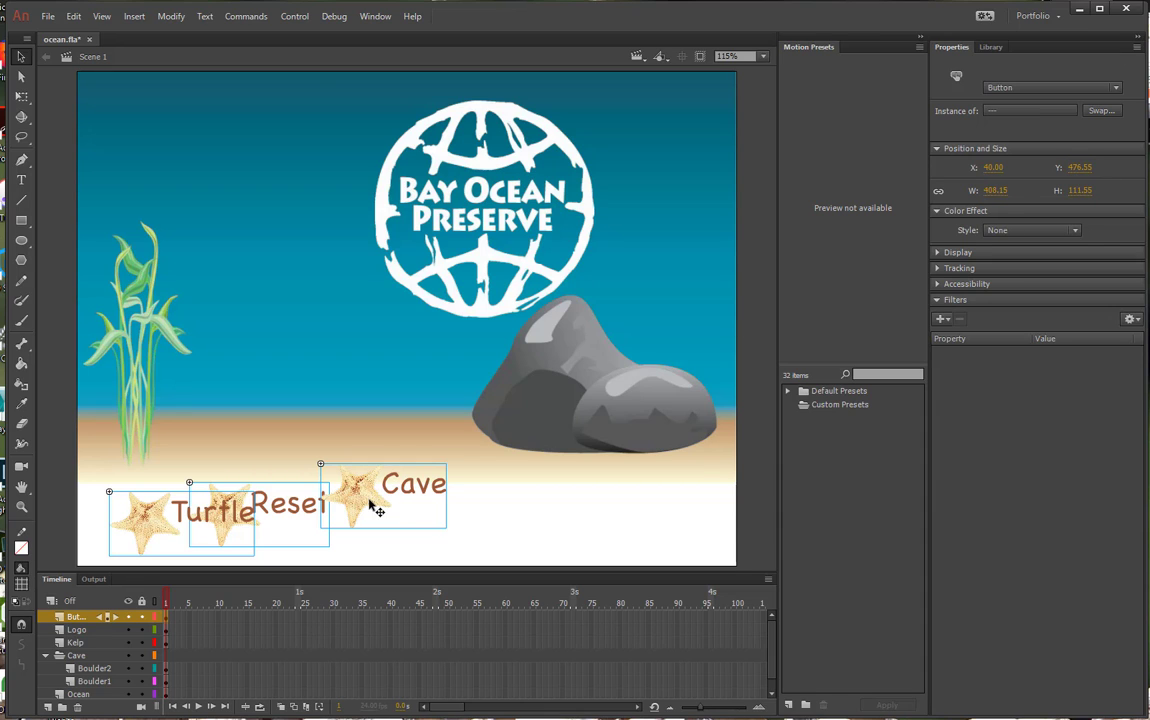
{"action": "left_click", "coordinate": [372, 16]}
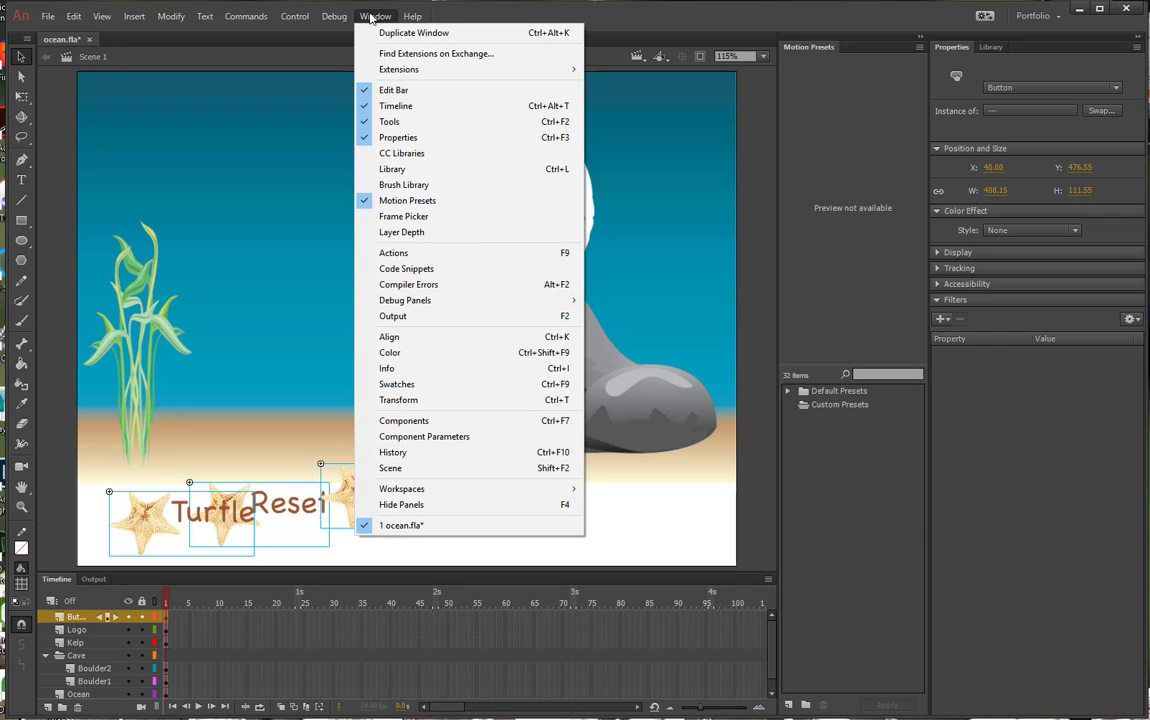
{"action": "left_click", "coordinate": [393, 337]}
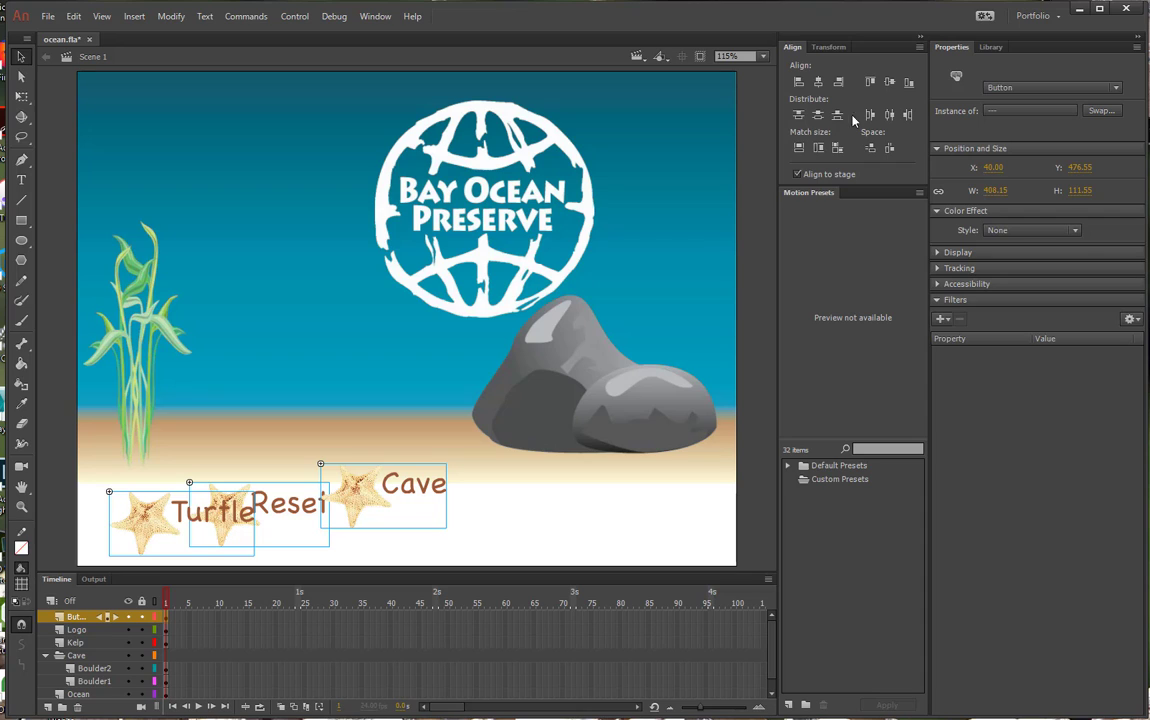
{"action": "left_click", "coordinate": [797, 175]}
{"action": "left_click", "coordinate": [907, 82]}
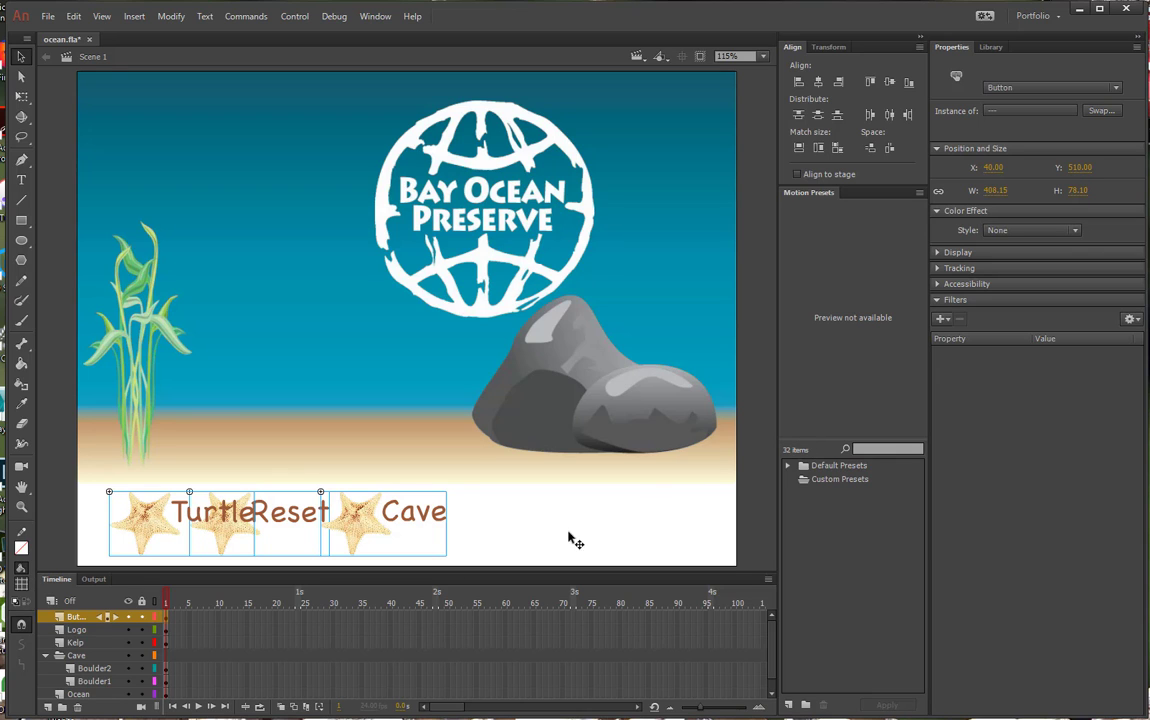
Set the Reset button's X position to 585
{"action": "left_click", "coordinate": [285, 533]}
{"action": "left_click", "coordinate": [286, 530]}
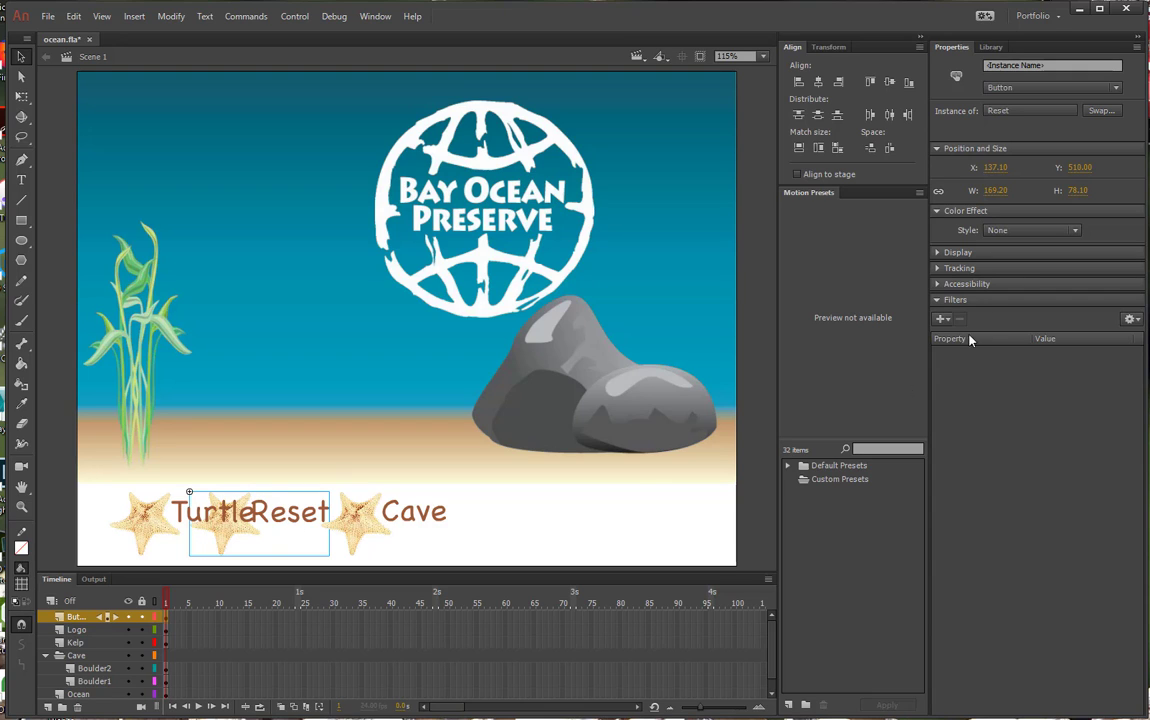
{"action": "left_click", "coordinate": [996, 167]}
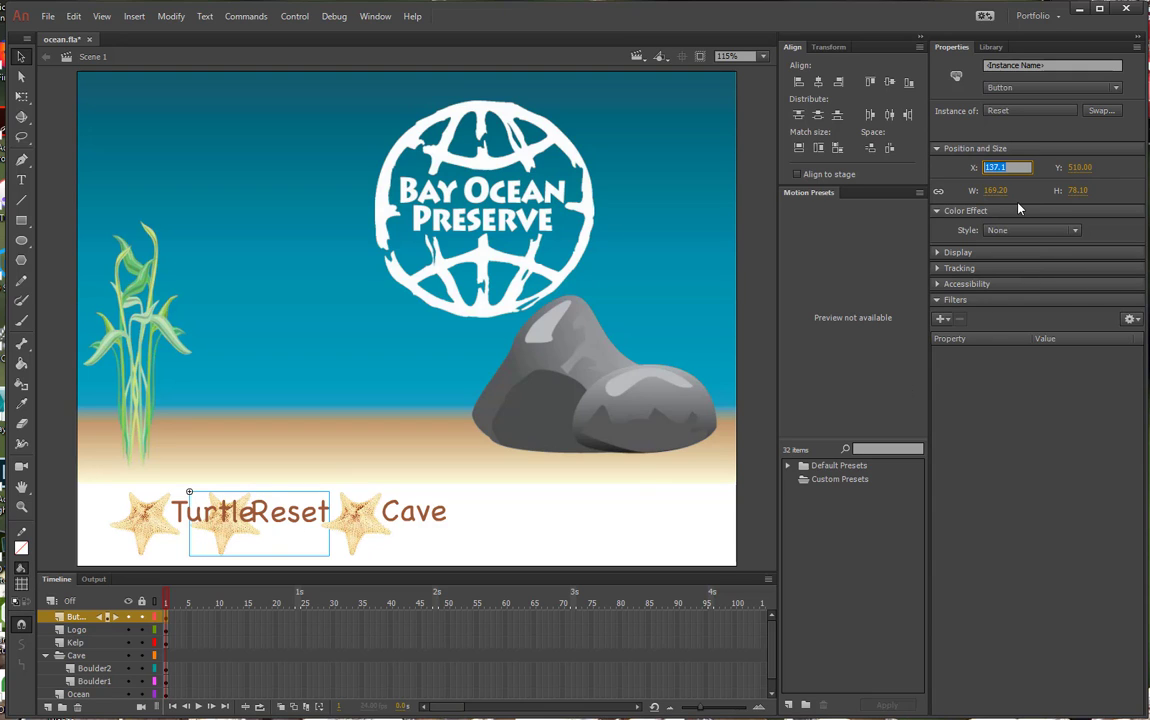
{"action": "type", "text": "585"}
{"action": "key", "text": "Return"}
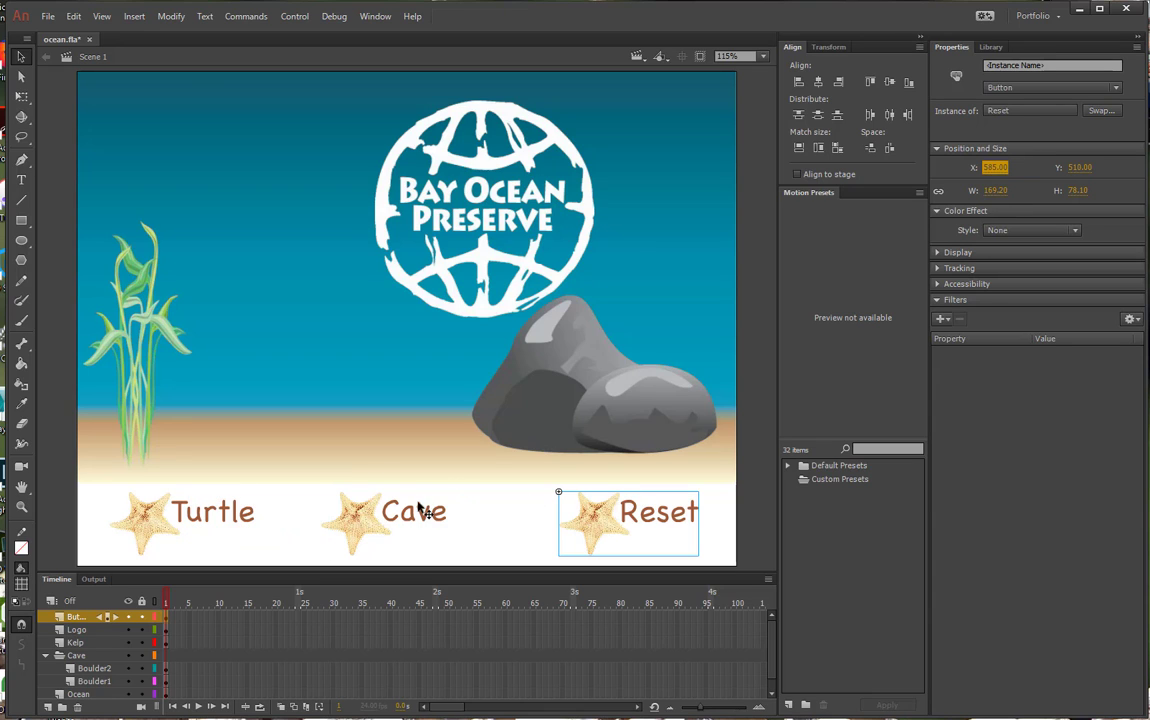
Space the Turtle, Cave and Reset buttons evenly in the horizontal direction
{"action": "left_click", "coordinate": [375, 521], "text": "shift"}
{"action": "left_click", "coordinate": [197, 528], "text": "shift"}
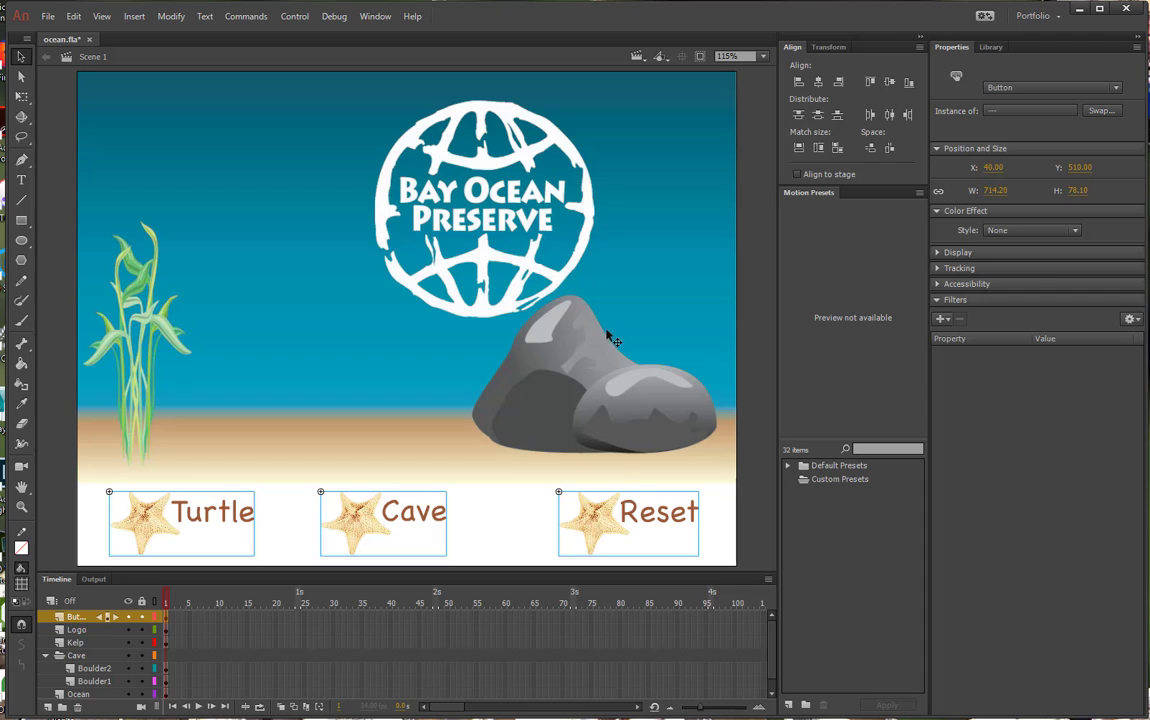
{"action": "left_click", "coordinate": [891, 149]}
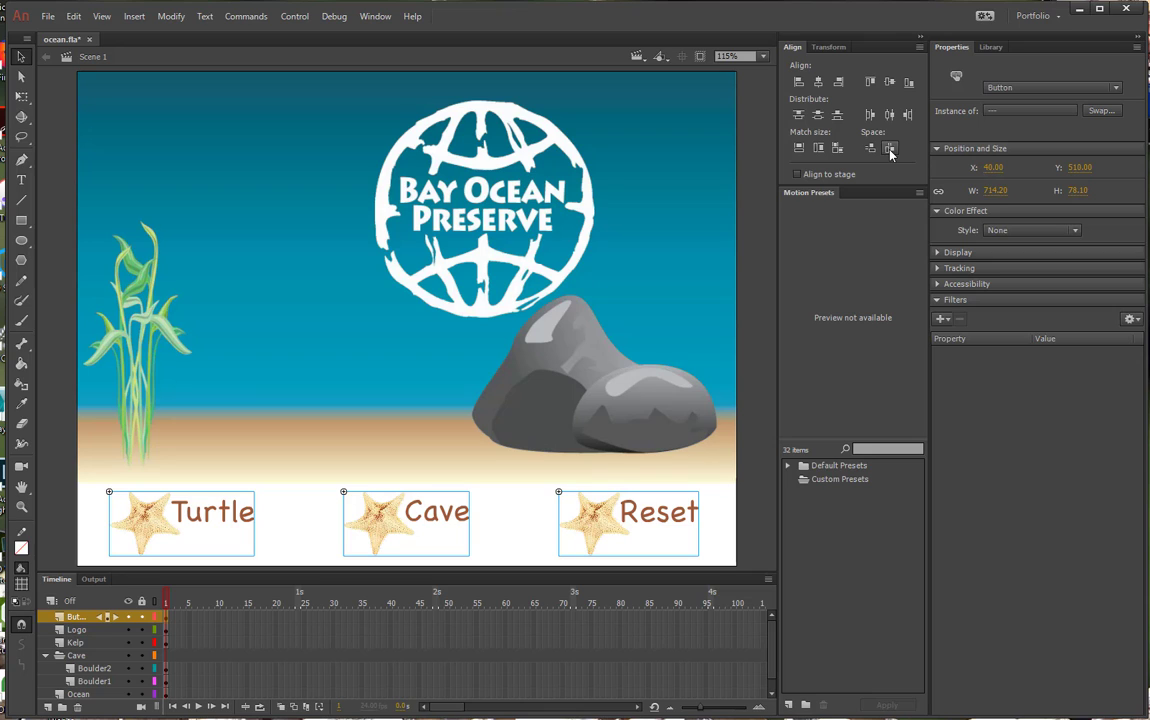
Convert the kelp bitmap into a movie clip symbol named Seaweed with its registration point at the bottom centre
{"action": "left_click", "coordinate": [147, 377]}
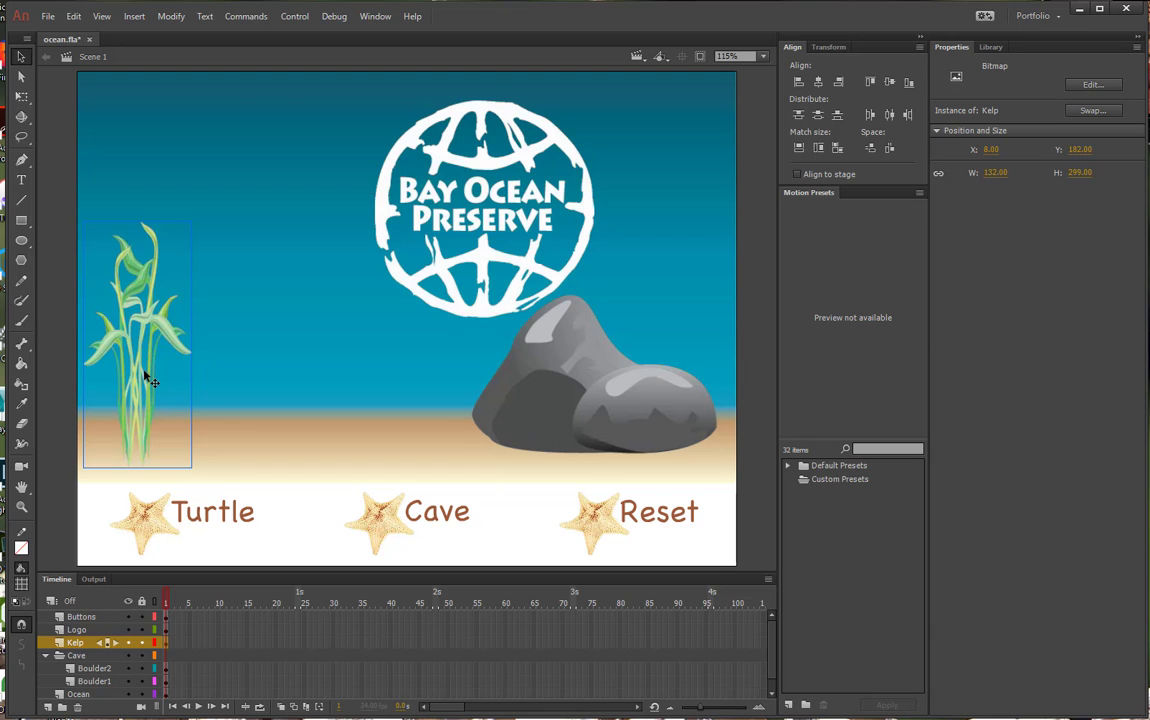
{"action": "key", "text": "F8"}
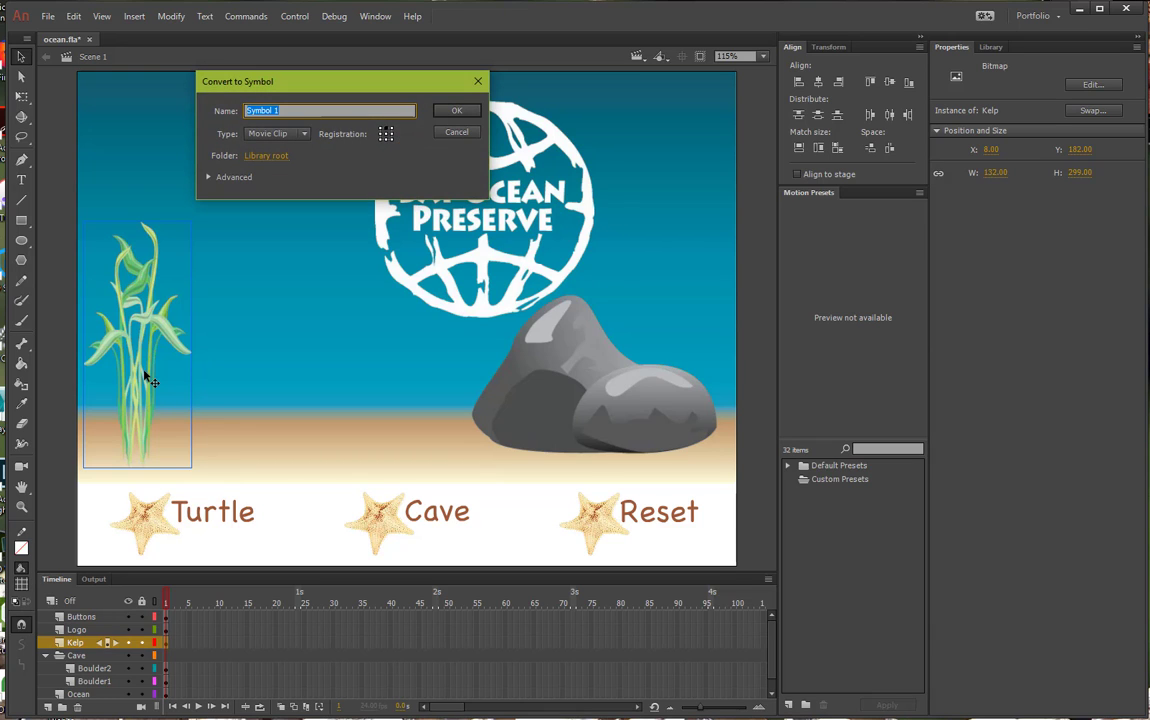
{"action": "type", "text": "Seaweed"}
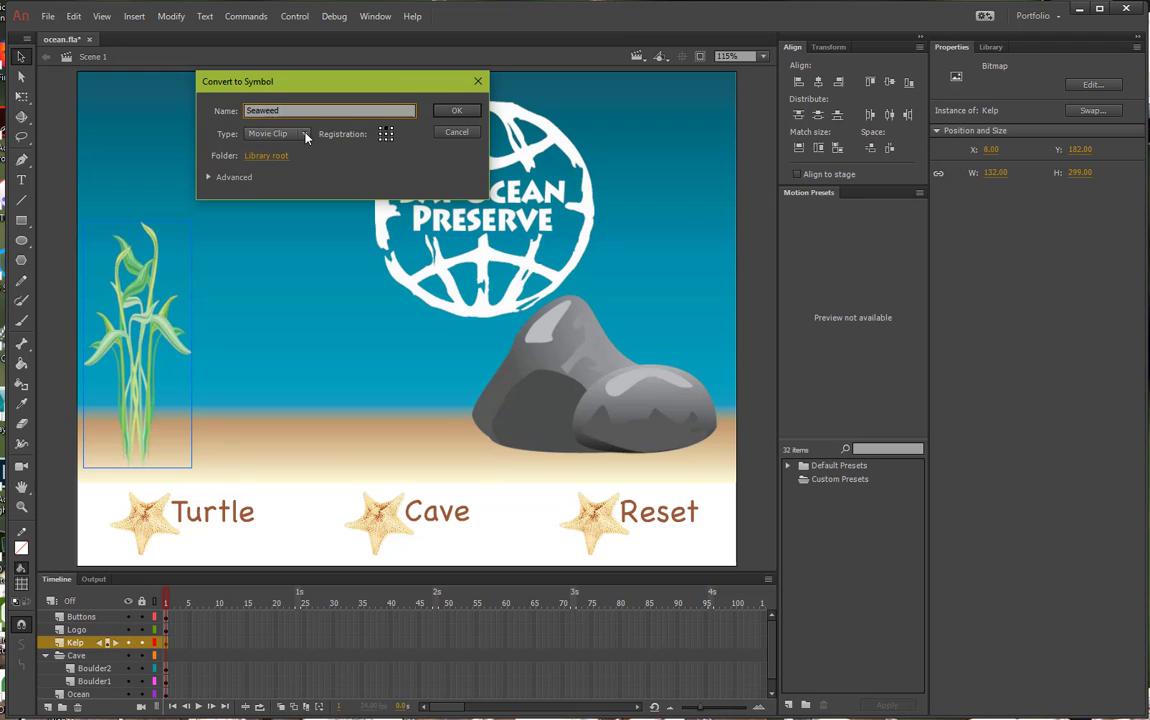
{"action": "left_click", "coordinate": [386, 146]}
{"action": "left_click", "coordinate": [458, 114]}
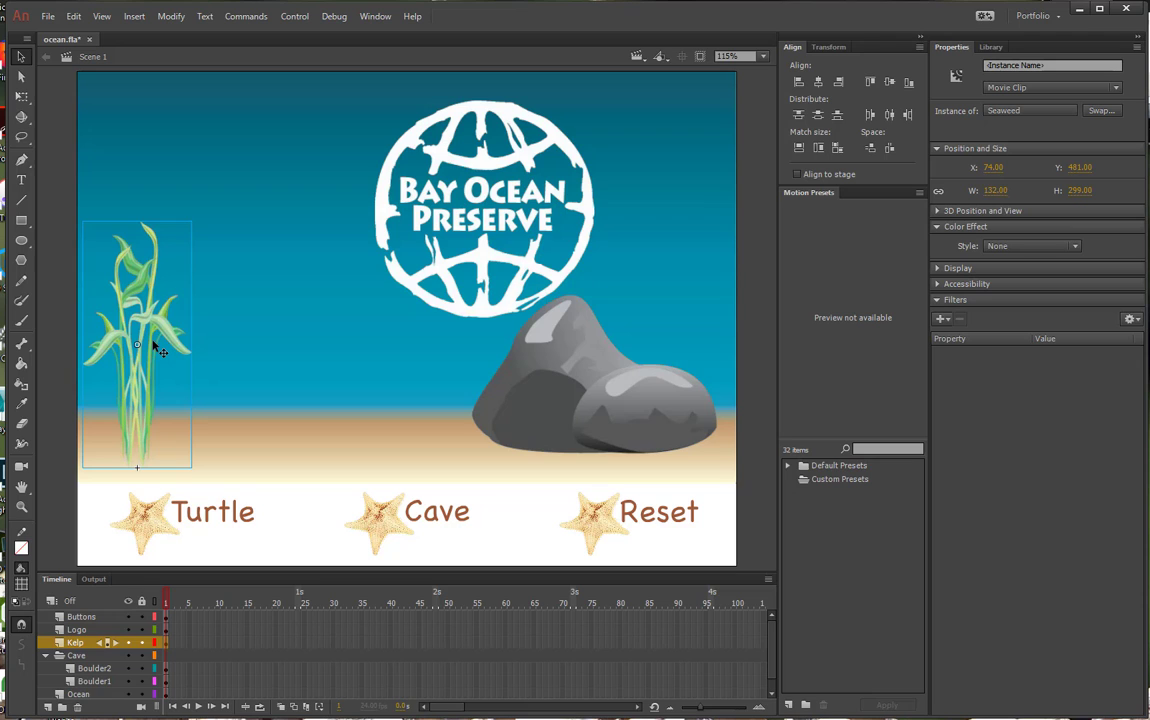
Place two overlapping copies of the Seaweed instance to the right of the original, at about X 140 and X 206
{"action": "left_click_drag", "start_coordinate": [155, 345], "coordinate": [258, 345]}
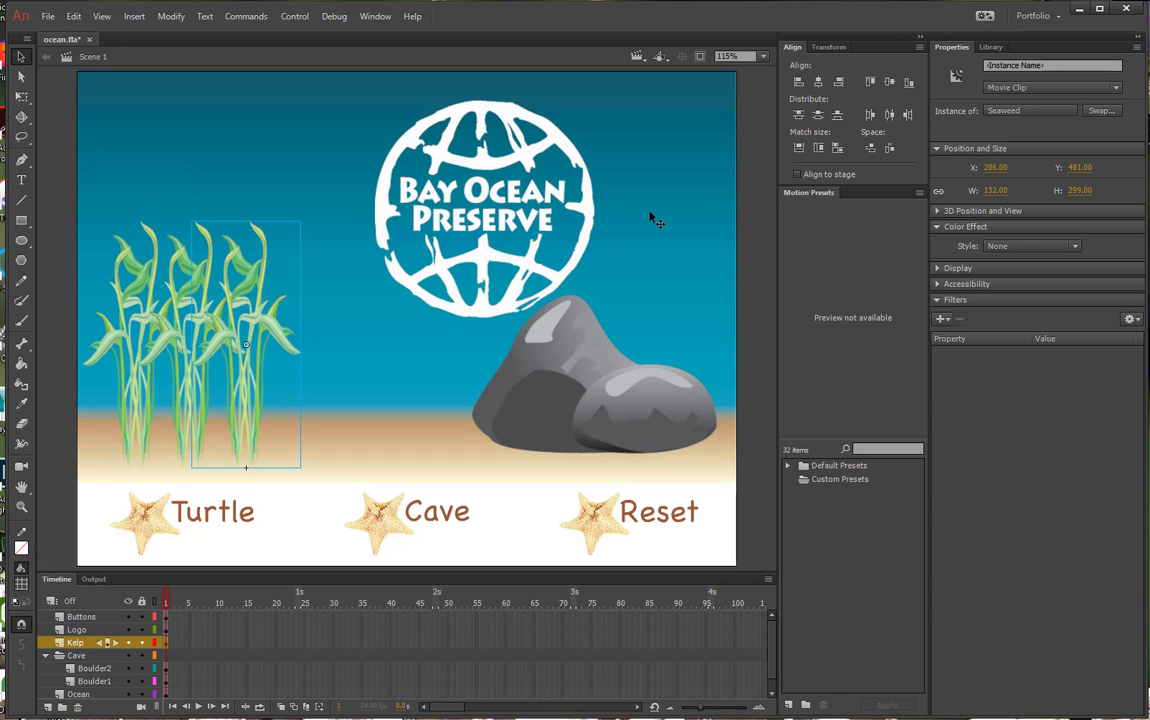
{"action": "left_click", "coordinate": [742, 222]}
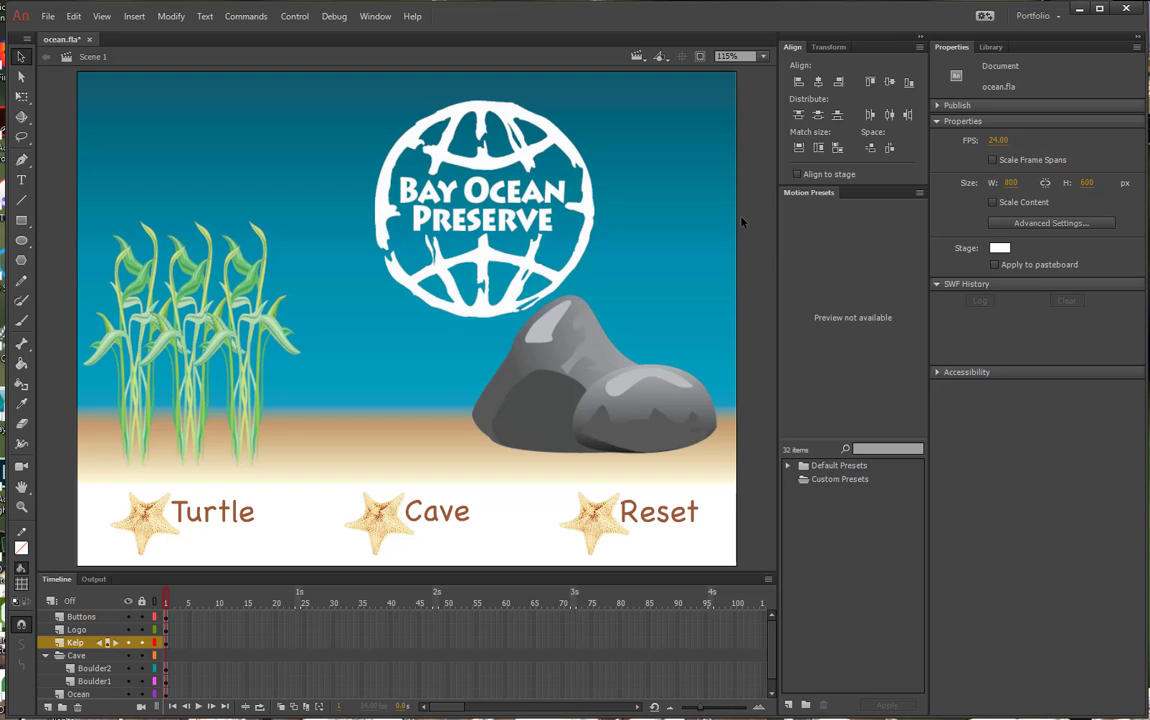
With Free Transform, move the middle seaweed's transformation point to its bottom centre and shorten it to a height of about 242 px
{"action": "left_click", "coordinate": [23, 97]}
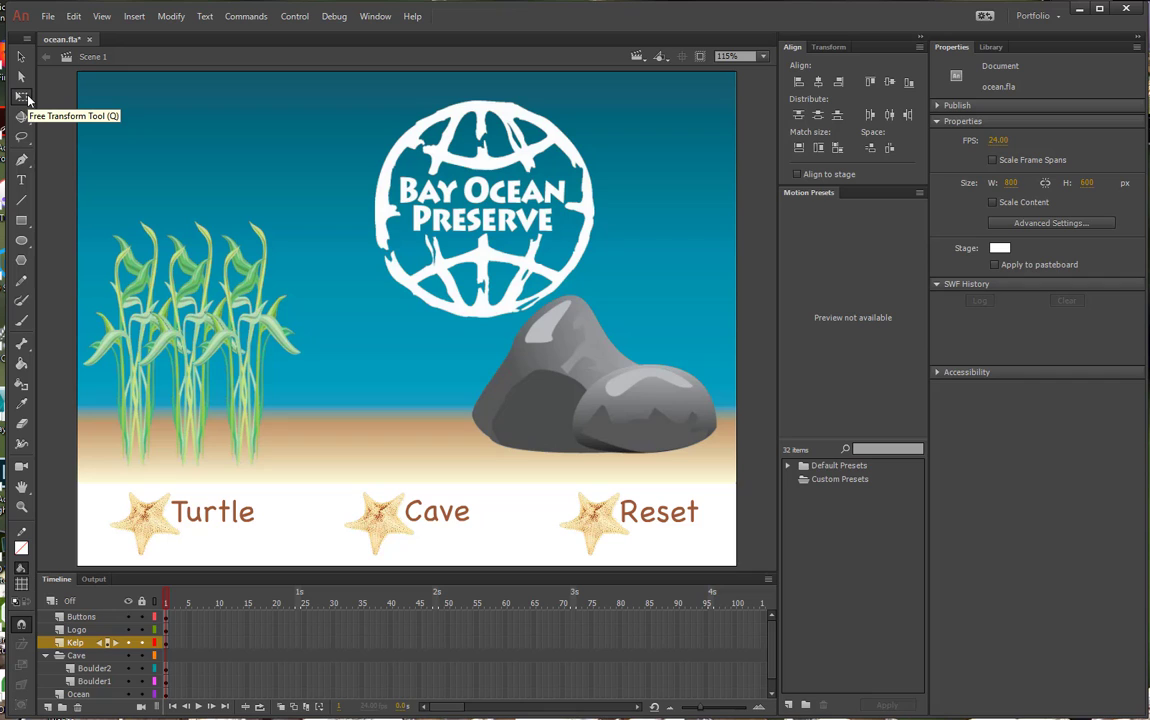
{"action": "left_click", "coordinate": [194, 391]}
{"action": "left_click_drag", "start_coordinate": [193, 392], "coordinate": [182, 403]}
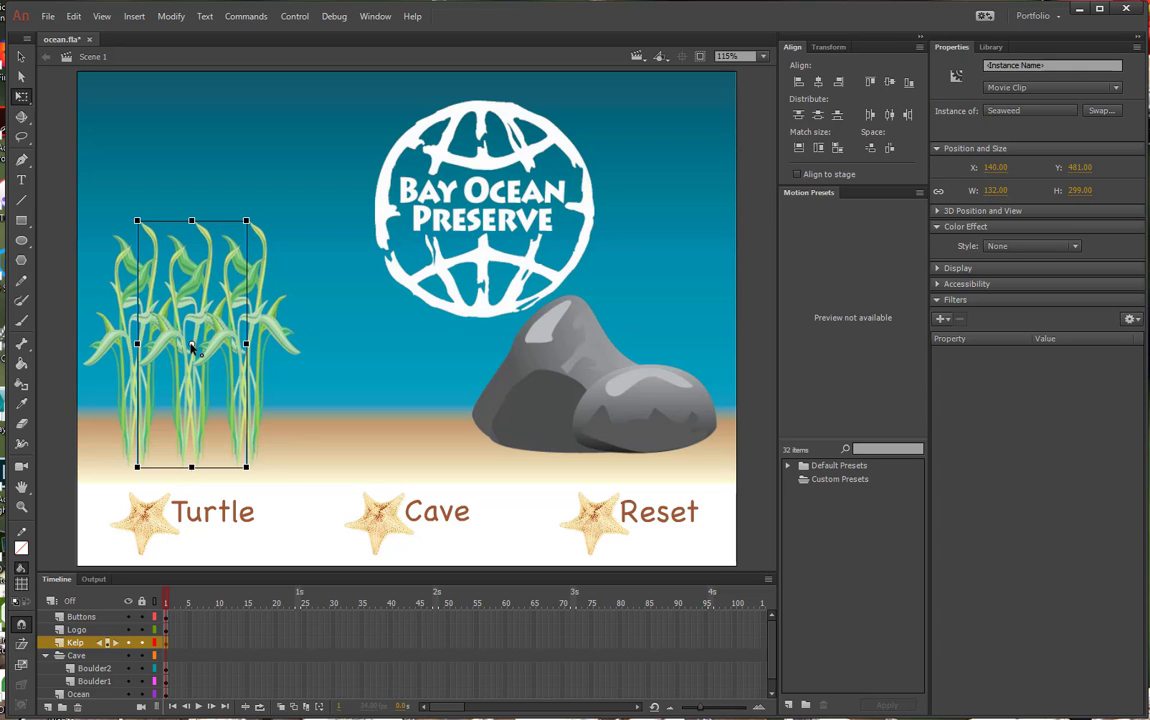
{"action": "left_click_drag", "start_coordinate": [191, 345], "coordinate": [190, 471]}
{"action": "left_click_drag", "start_coordinate": [192, 219], "coordinate": [184, 266]}
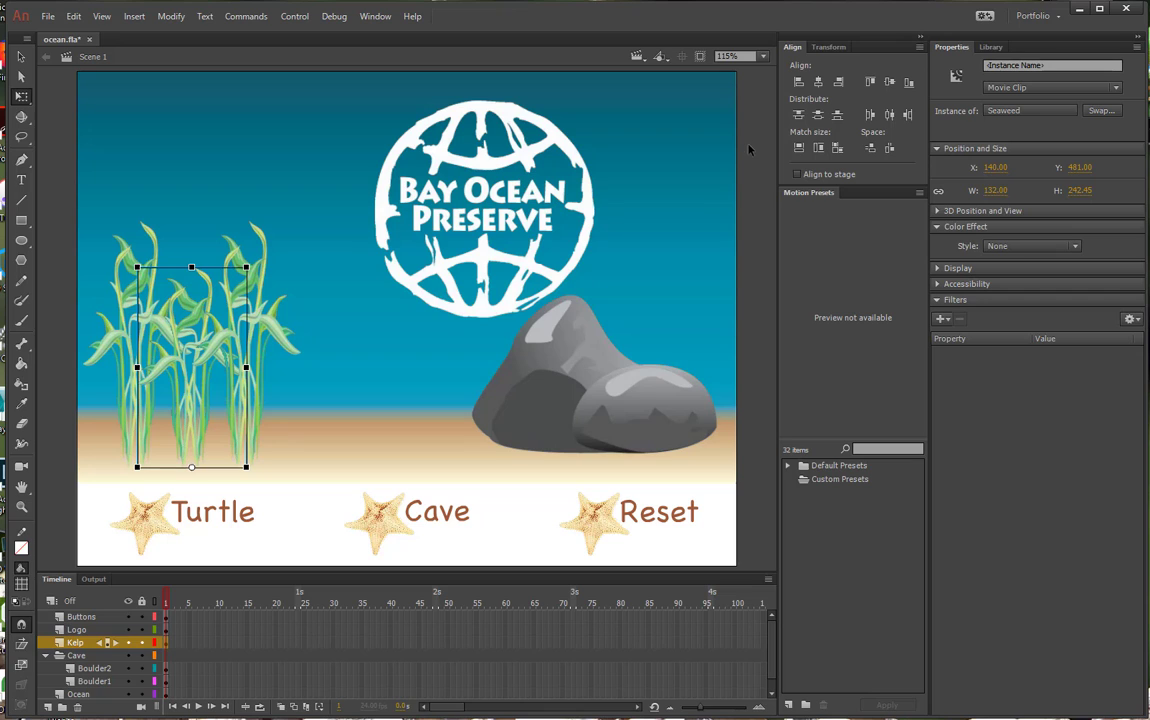
Open the Seaweed symbol for editing and move the kelp bitmap's transformation point to its bottom centre
{"action": "left_click", "coordinate": [996, 49]}
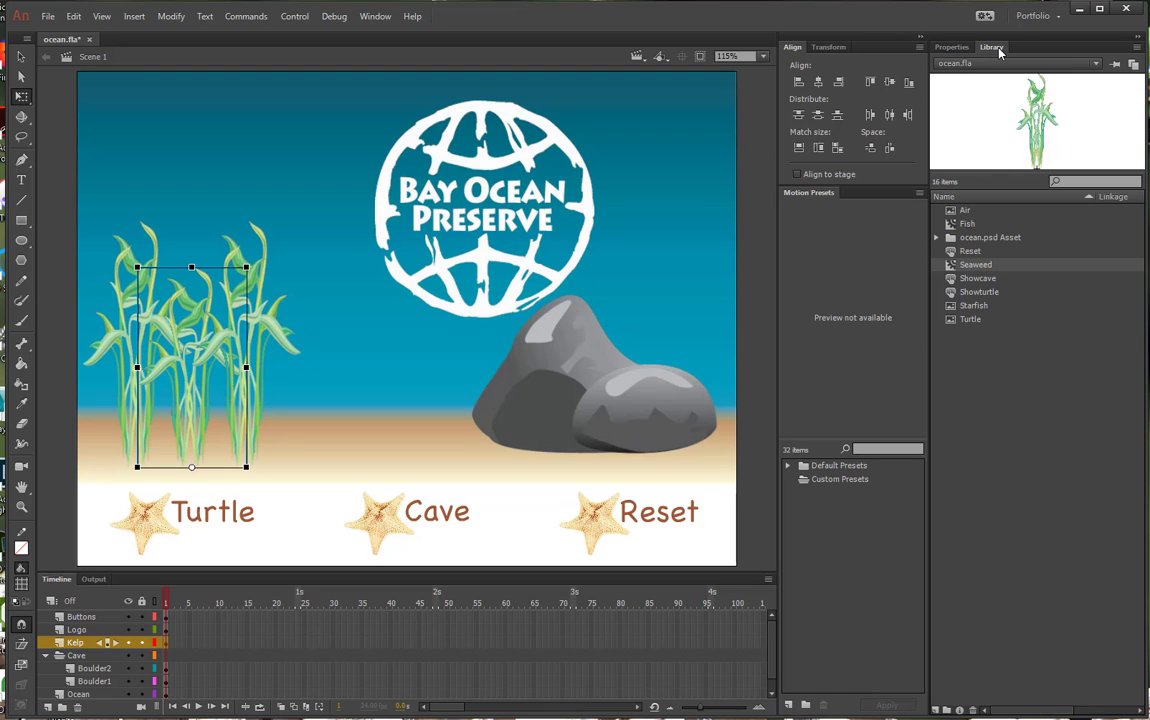
{"action": "double_click", "coordinate": [968, 265]}
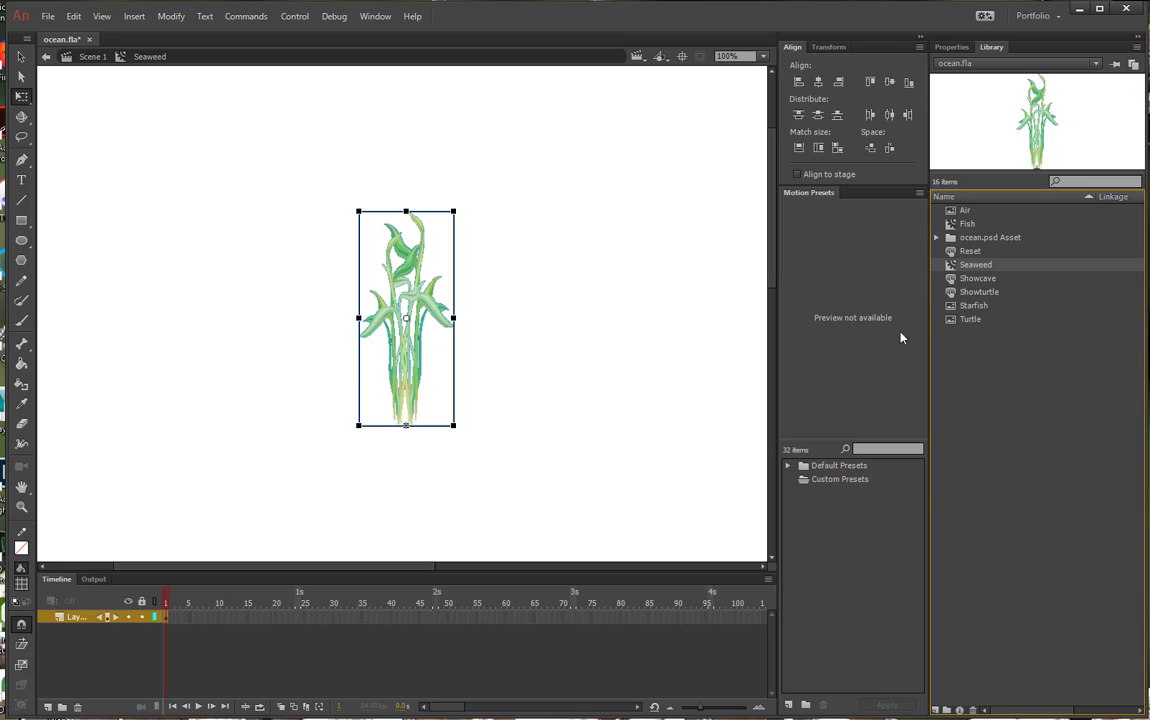
{"action": "left_click_drag", "start_coordinate": [406, 400], "coordinate": [406, 425]}
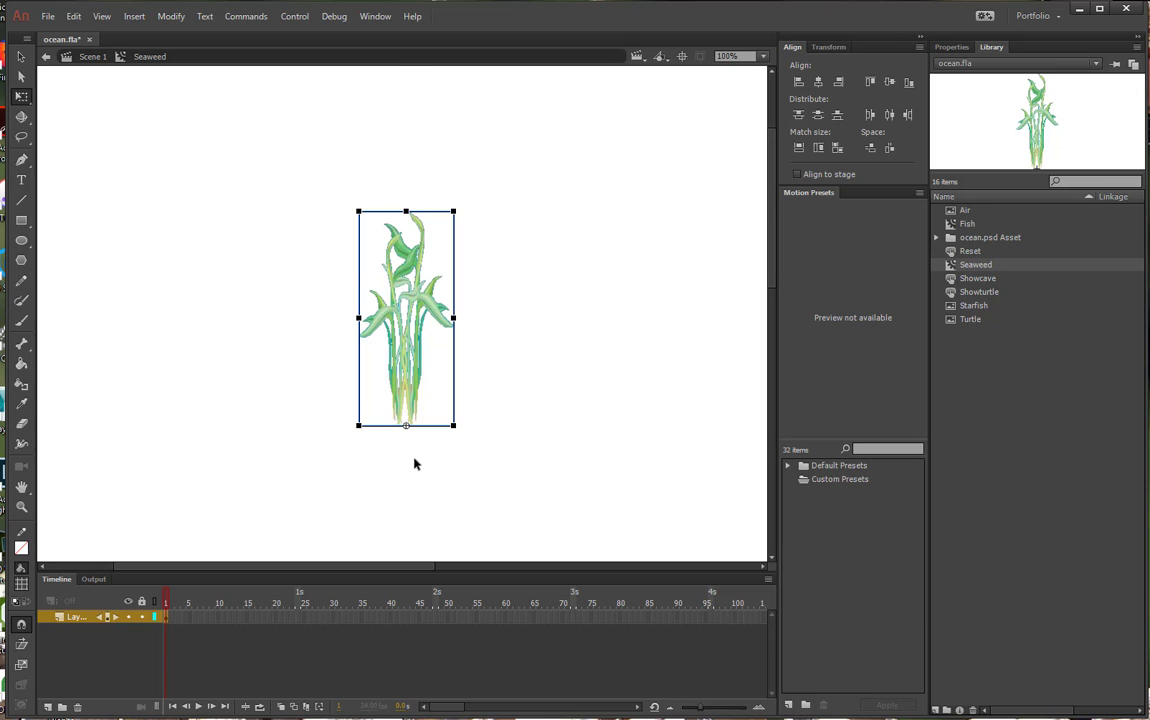
Set the kelp bitmap's vertical scale to 80% with its width kept at 100%, and return to Scene 1
{"action": "left_click", "coordinate": [376, 16]}
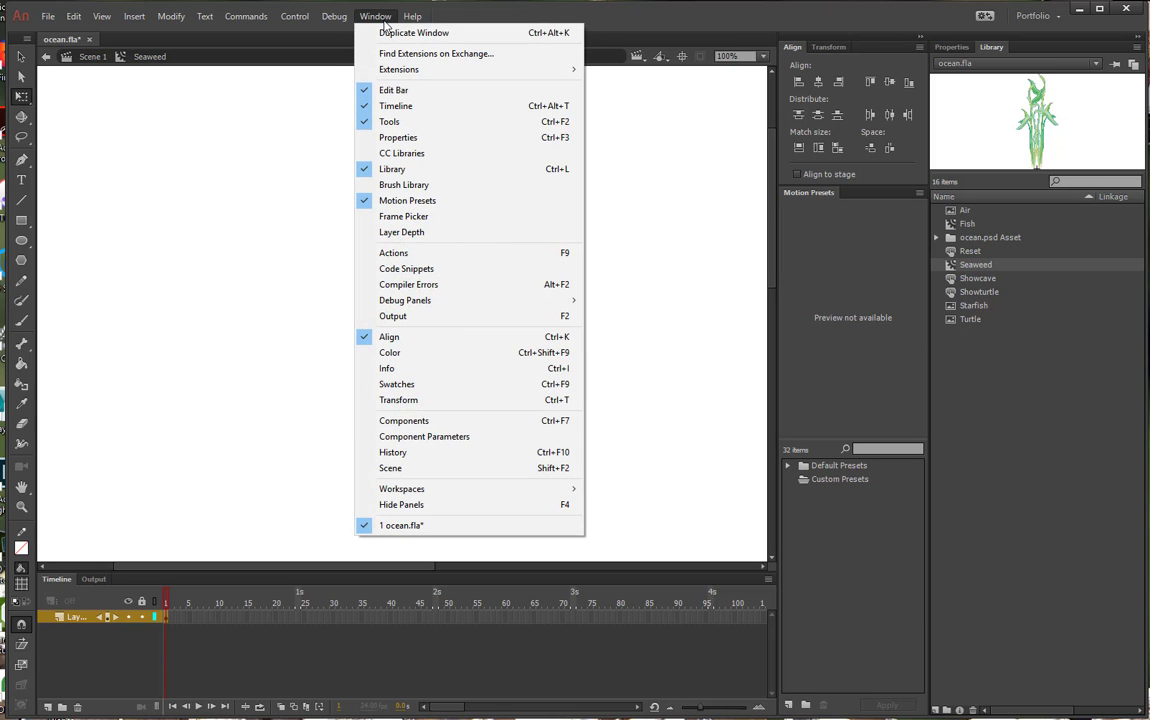
{"action": "left_click", "coordinate": [401, 401]}
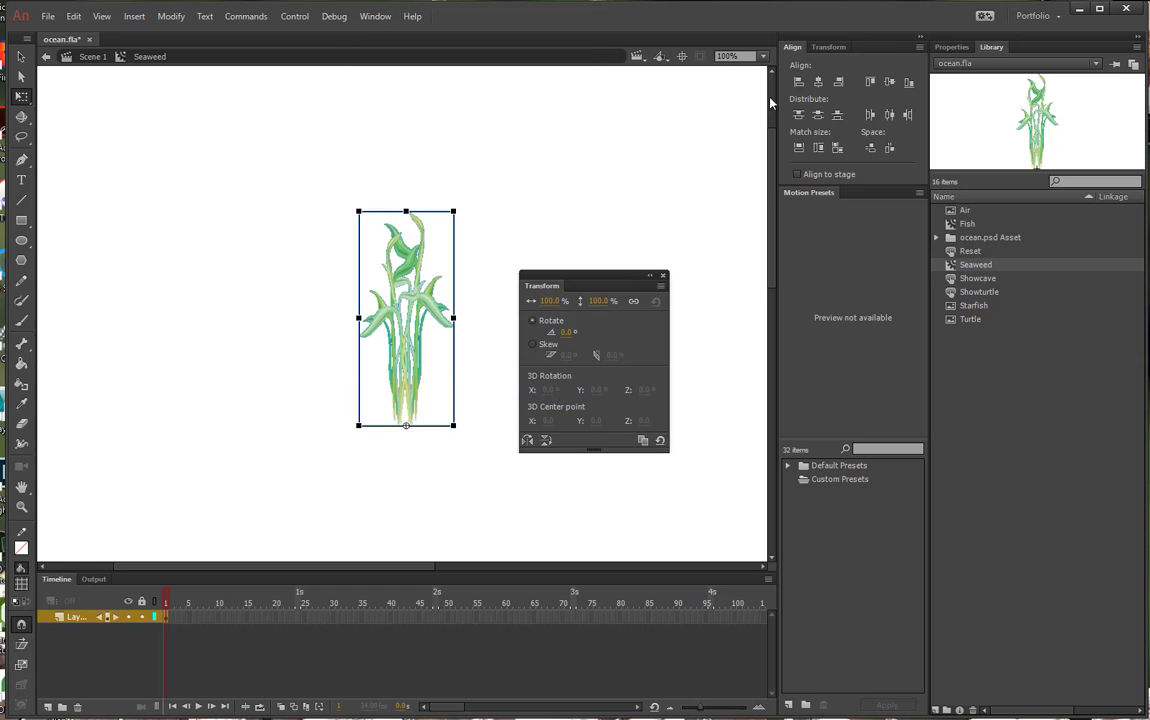
{"action": "left_click", "coordinate": [831, 47]}
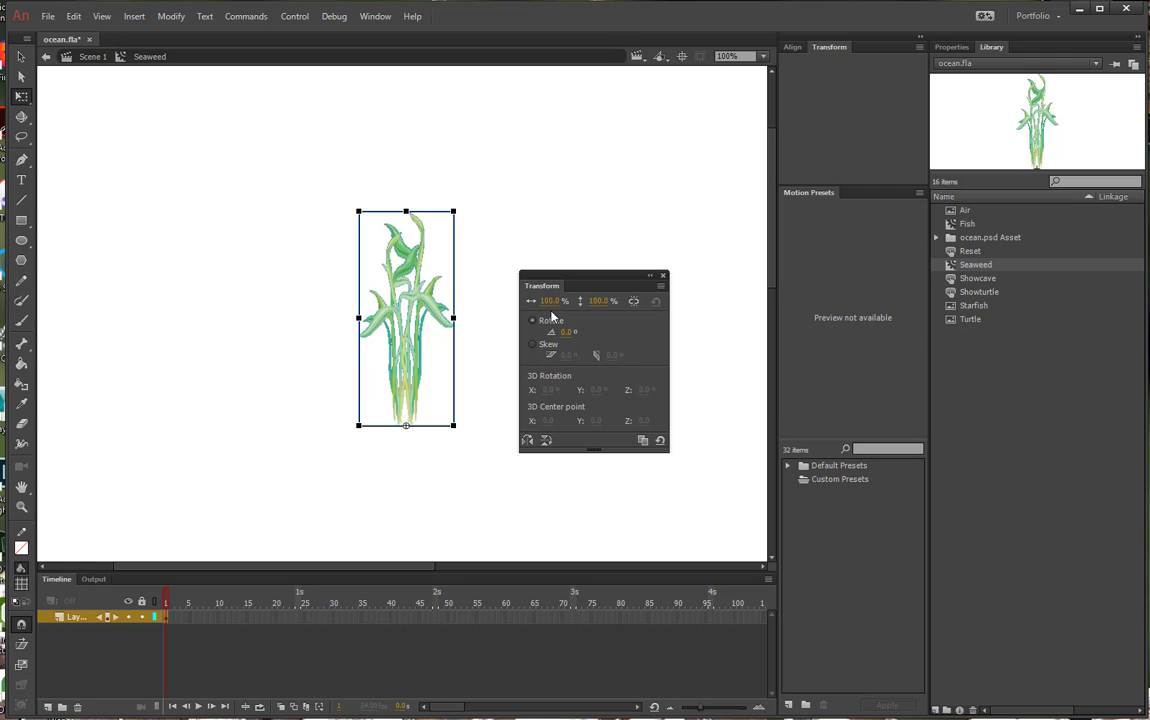
{"action": "left_click", "coordinate": [598, 303]}
{"action": "type", "text": "80"}
{"action": "key", "text": "Return"}
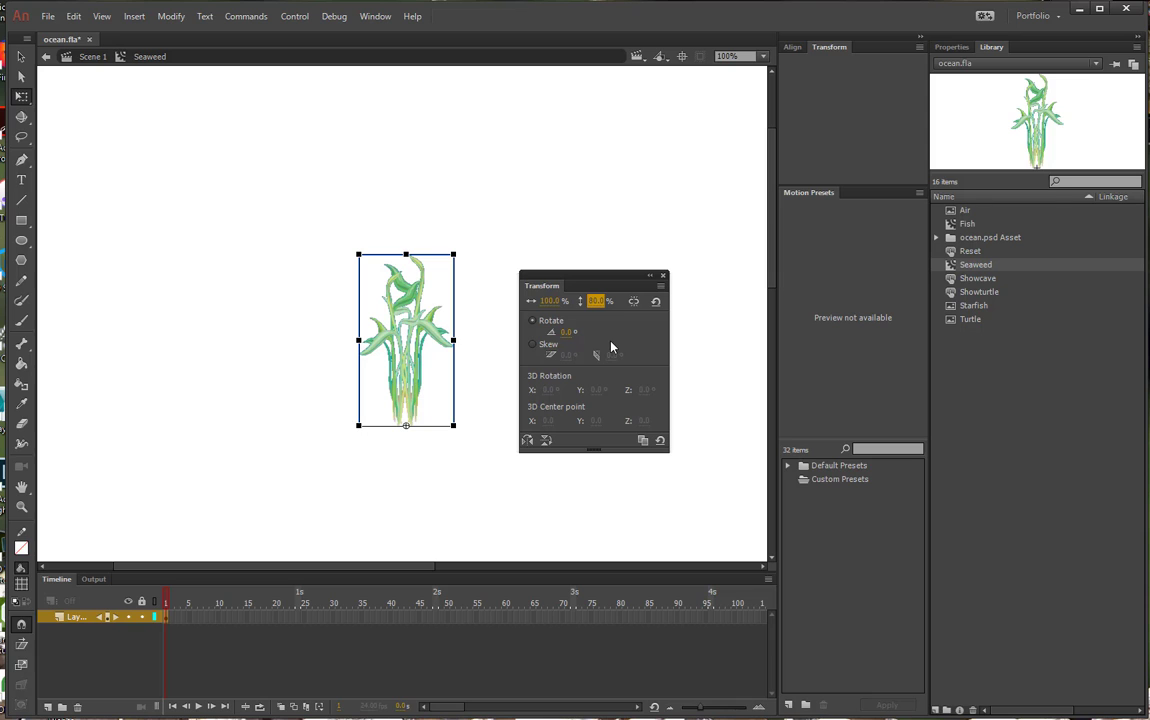
{"action": "left_click", "coordinate": [88, 57]}
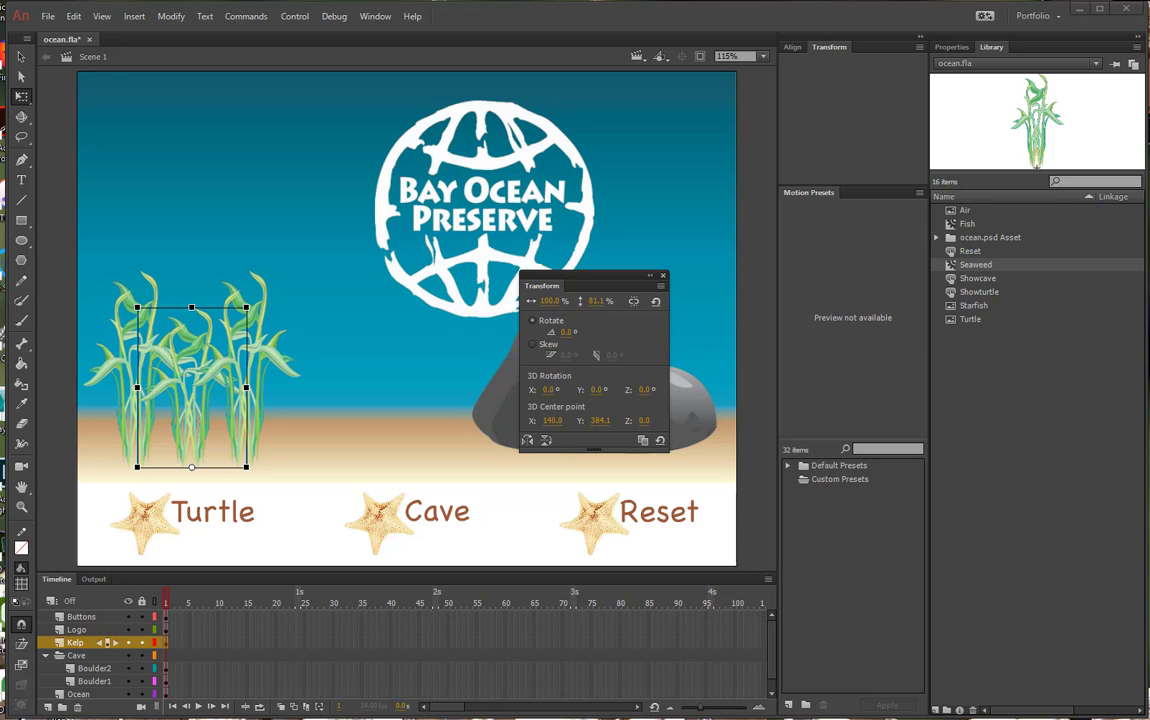
Dock the floating Transform panel back beside the Align panel to clear the stage
{"action": "left_click_drag", "start_coordinate": [587, 285], "coordinate": [690, 160]}
{"action": "left_click", "coordinate": [836, 48]}
{"action": "left_click", "coordinate": [796, 155]}
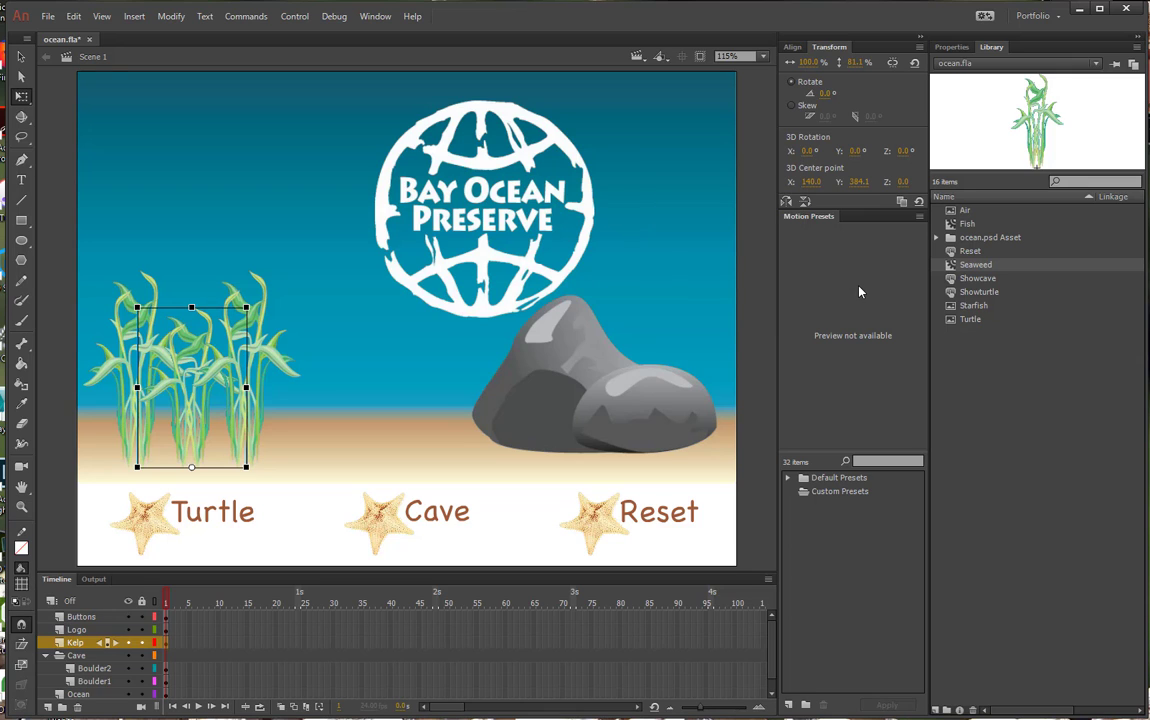
Select both boulder bitmaps and convert them into a movie clip symbol named cave with its registration point at the bottom right
{"action": "left_click", "coordinate": [680, 295]}
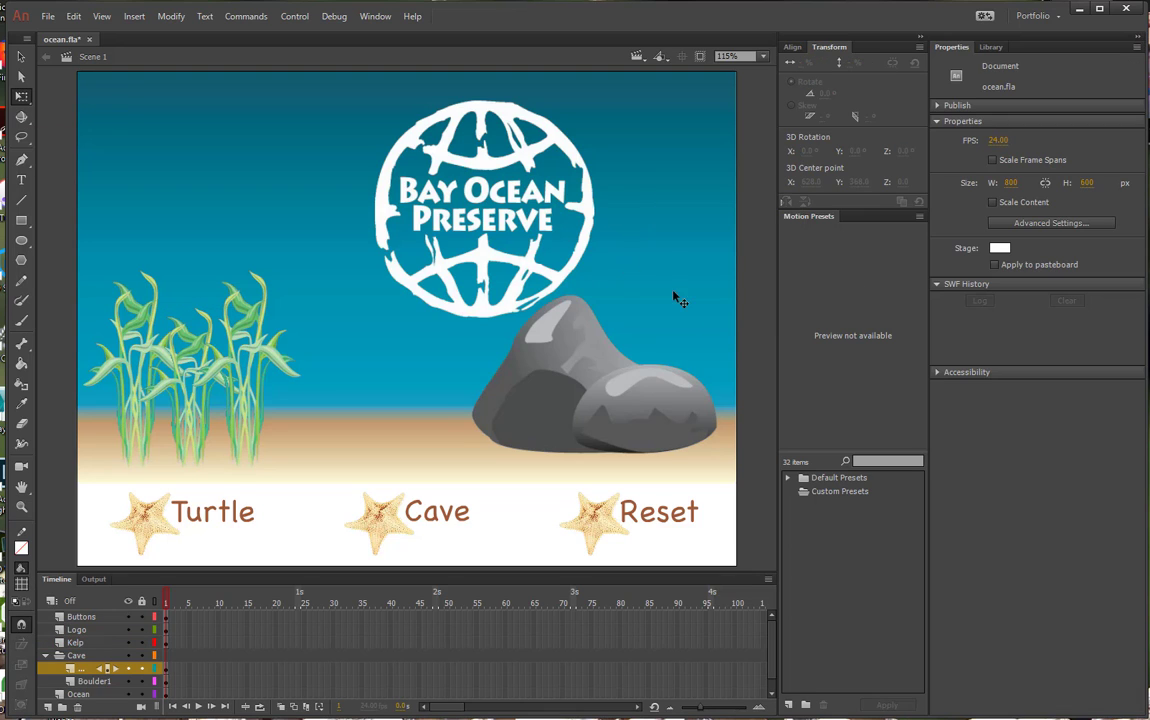
{"action": "left_click", "coordinate": [21, 55]}
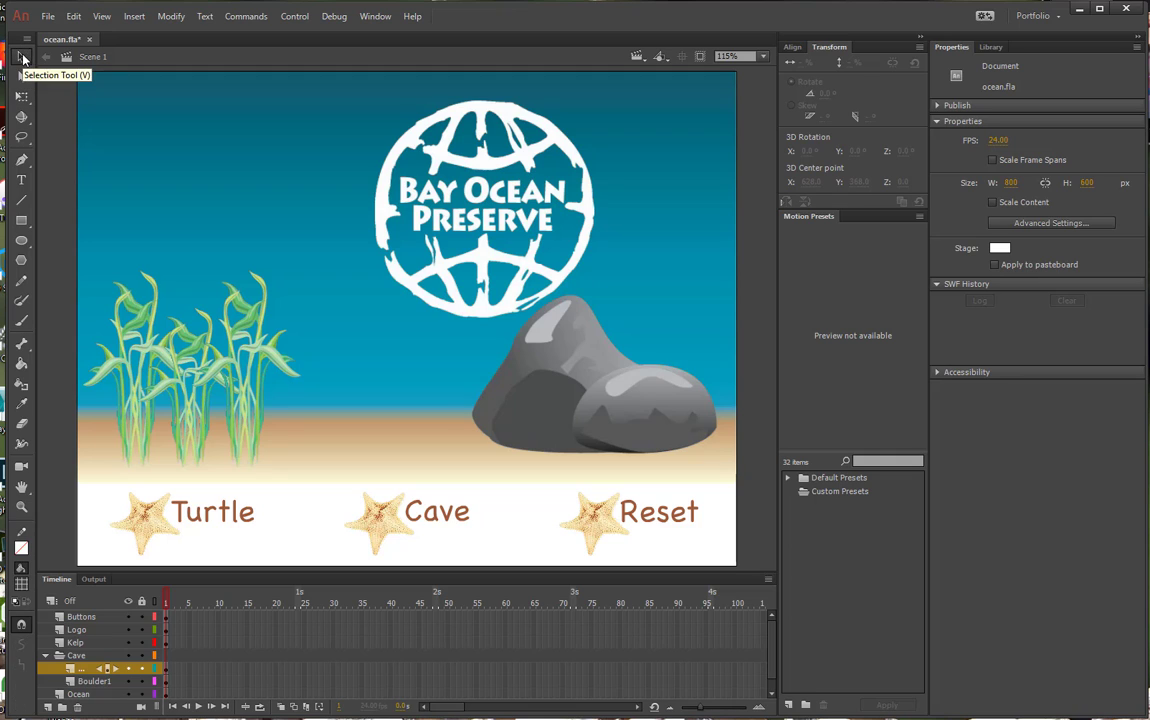
{"action": "left_click", "coordinate": [647, 402]}
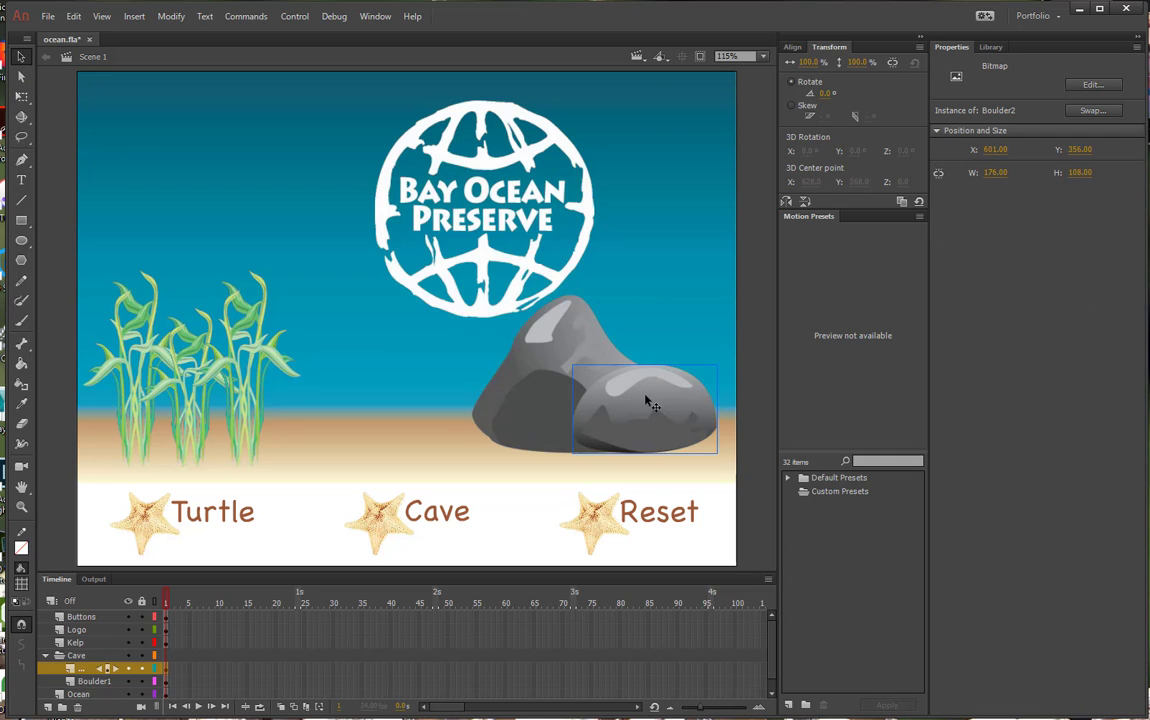
{"action": "left_click", "coordinate": [565, 355], "text": "shift"}
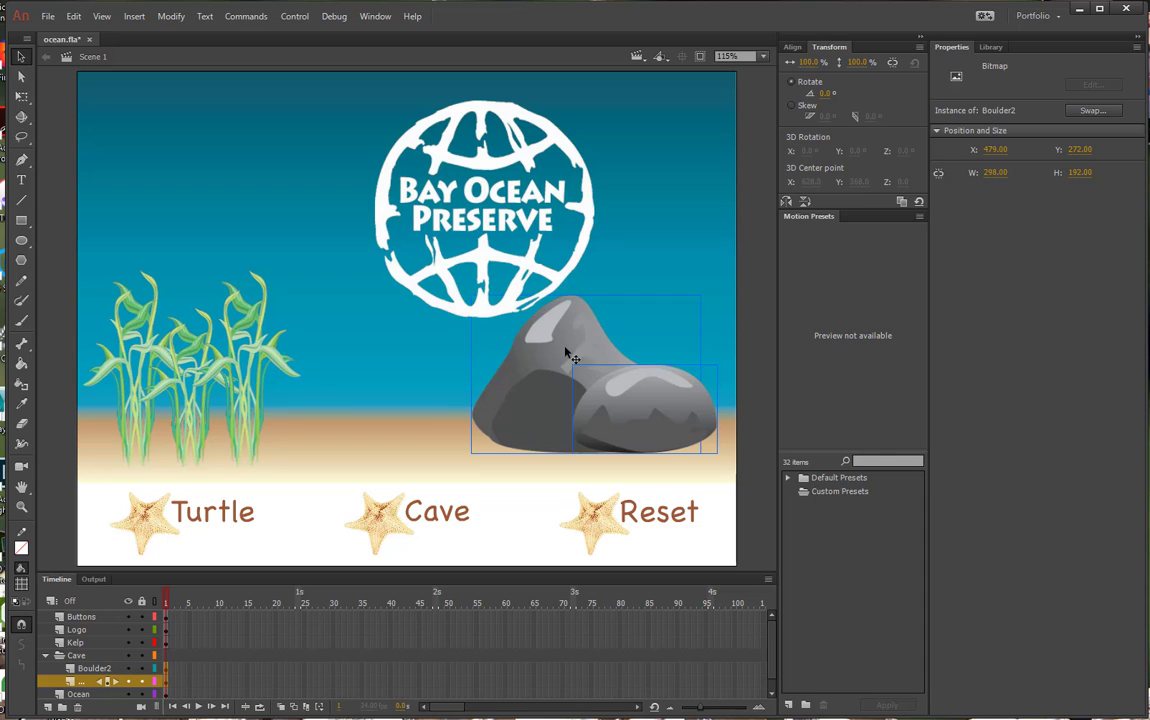
{"action": "key", "text": "F8"}
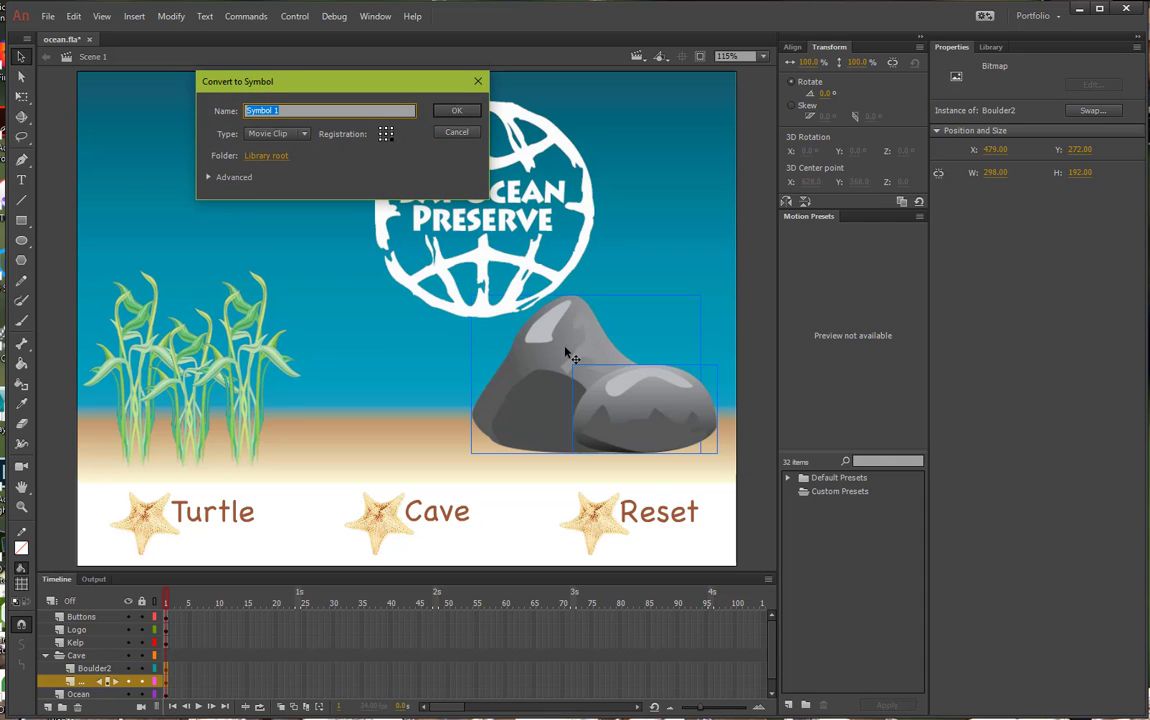
{"action": "type", "text": "cave"}
{"action": "key", "text": "Tab"}
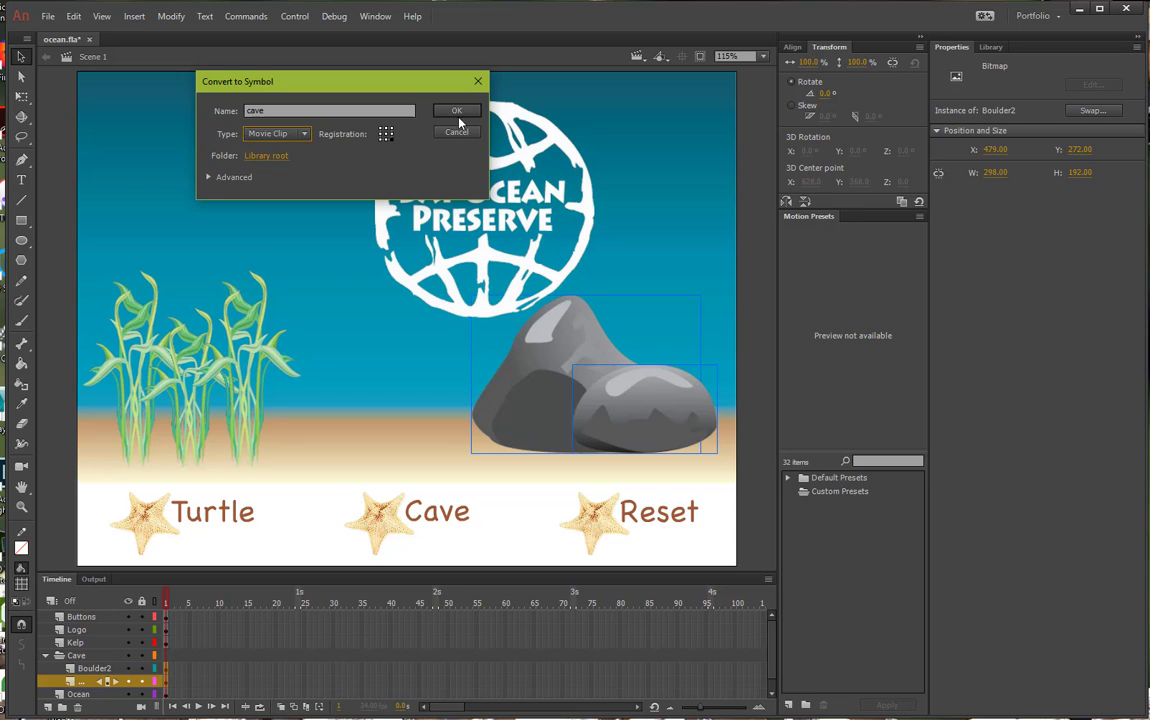
{"action": "left_click", "coordinate": [460, 111]}
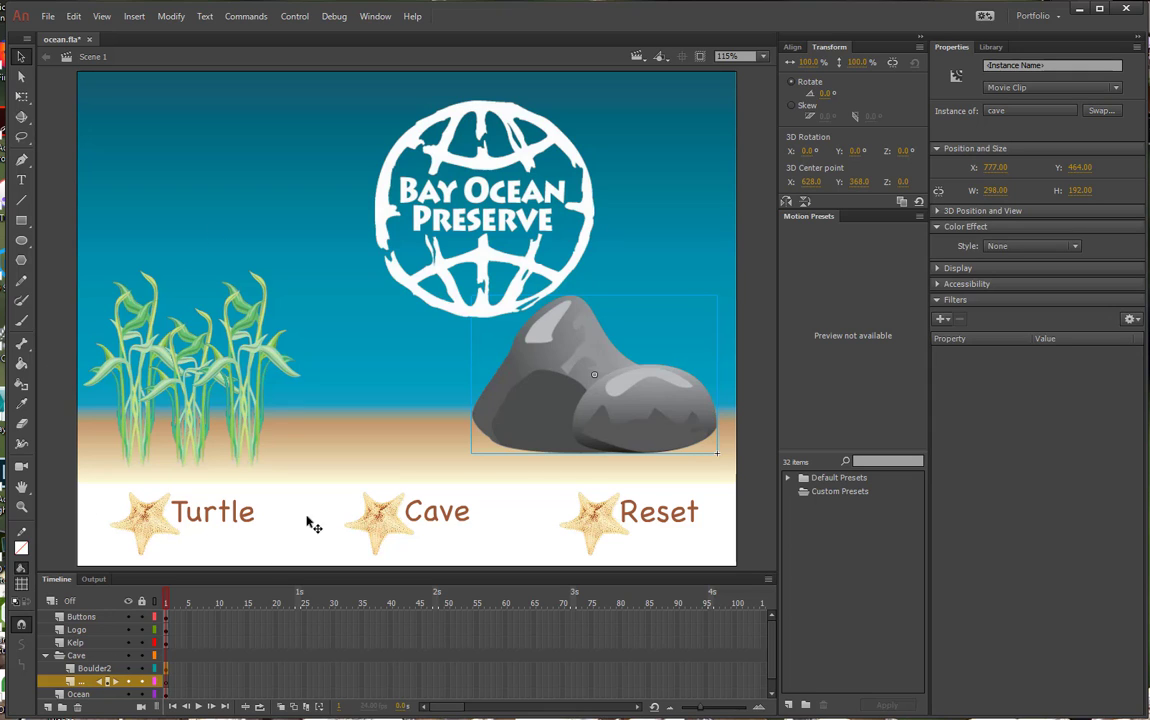
Check which boulder layer holds the cave instance by toggling visibility, and rename the Boulder2 layer as cave
{"action": "left_click", "coordinate": [128, 685]}
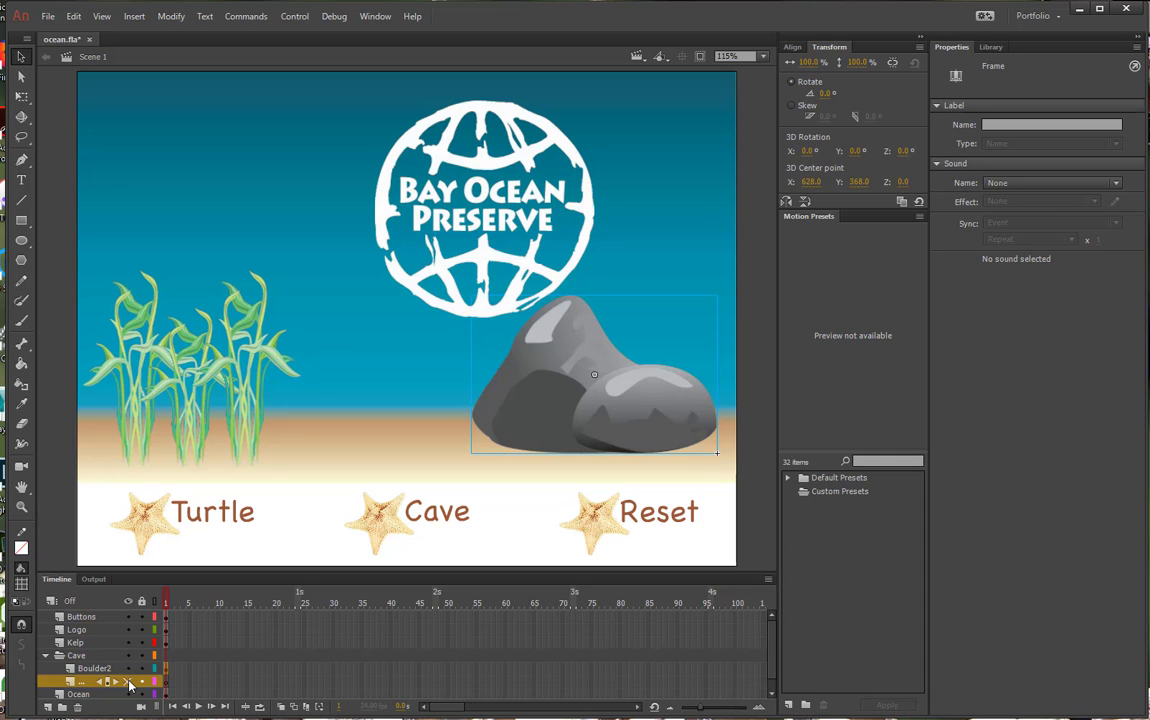
{"action": "left_click", "coordinate": [127, 669]}
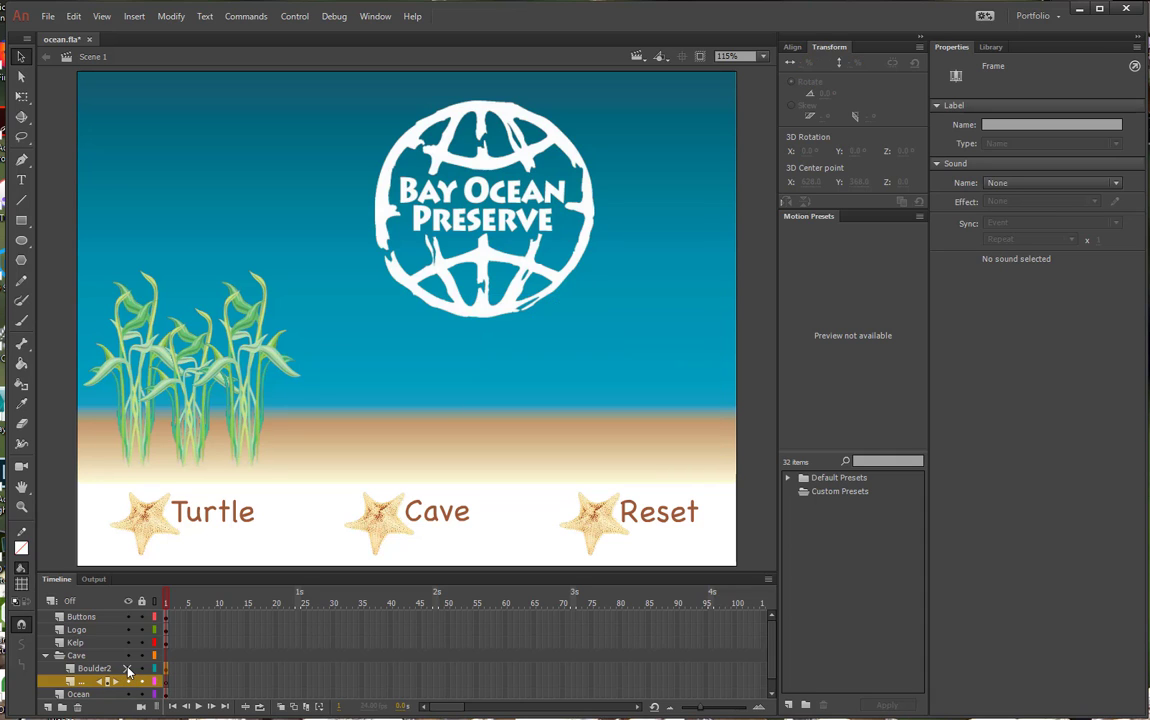
{"action": "left_click", "coordinate": [127, 669]}
{"action": "left_click", "coordinate": [90, 668]}
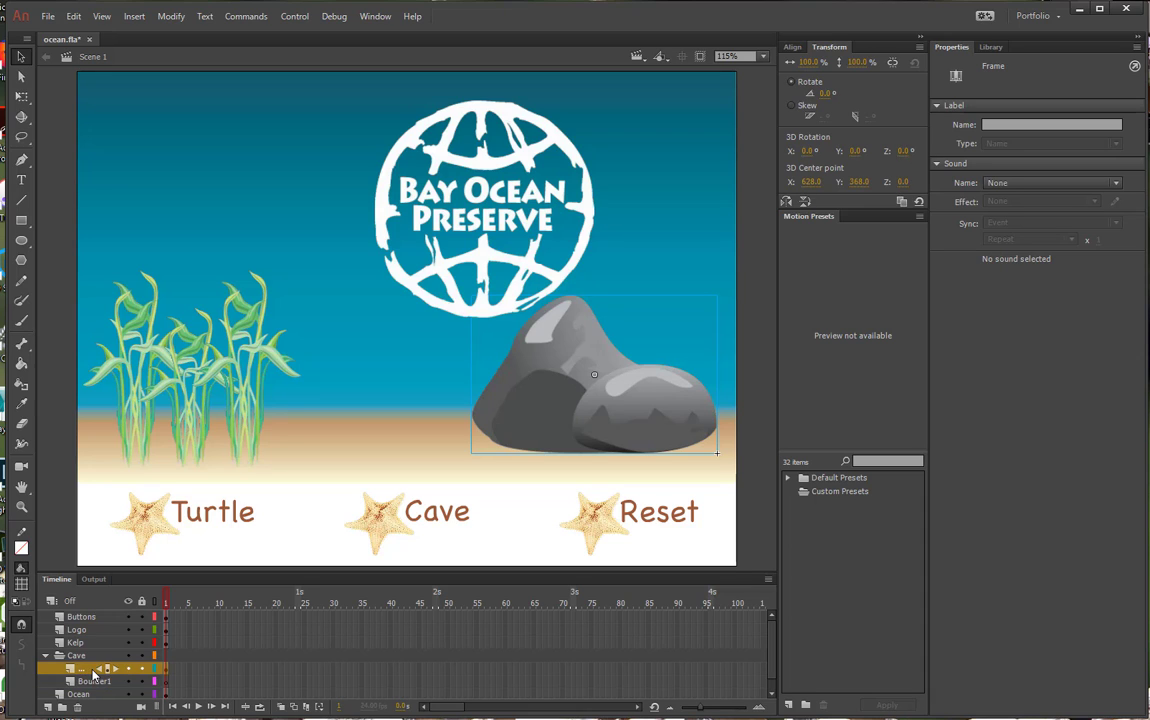
{"action": "type", "text": "B"}
{"action": "key", "text": "Return"}
Move the cave layer out of the Cave layer folder and delete the folder together with its Boulder1 layer
{"action": "left_click_drag", "start_coordinate": [93, 673], "coordinate": [82, 655]}
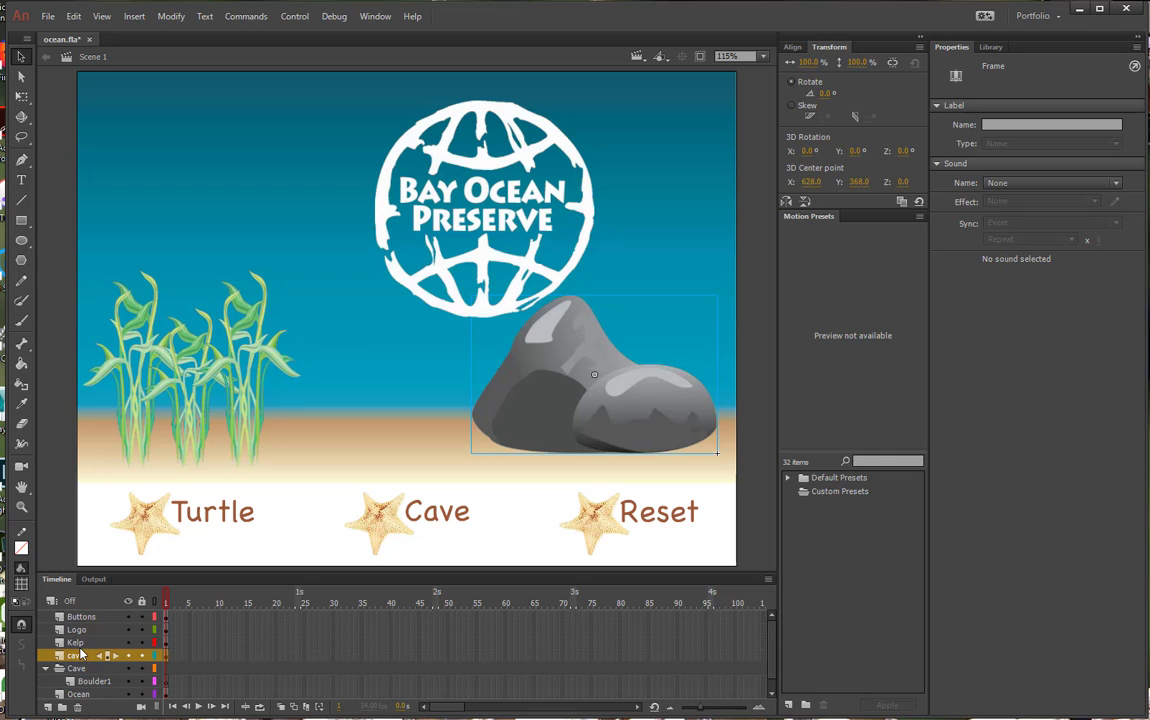
{"action": "left_click", "coordinate": [88, 670]}
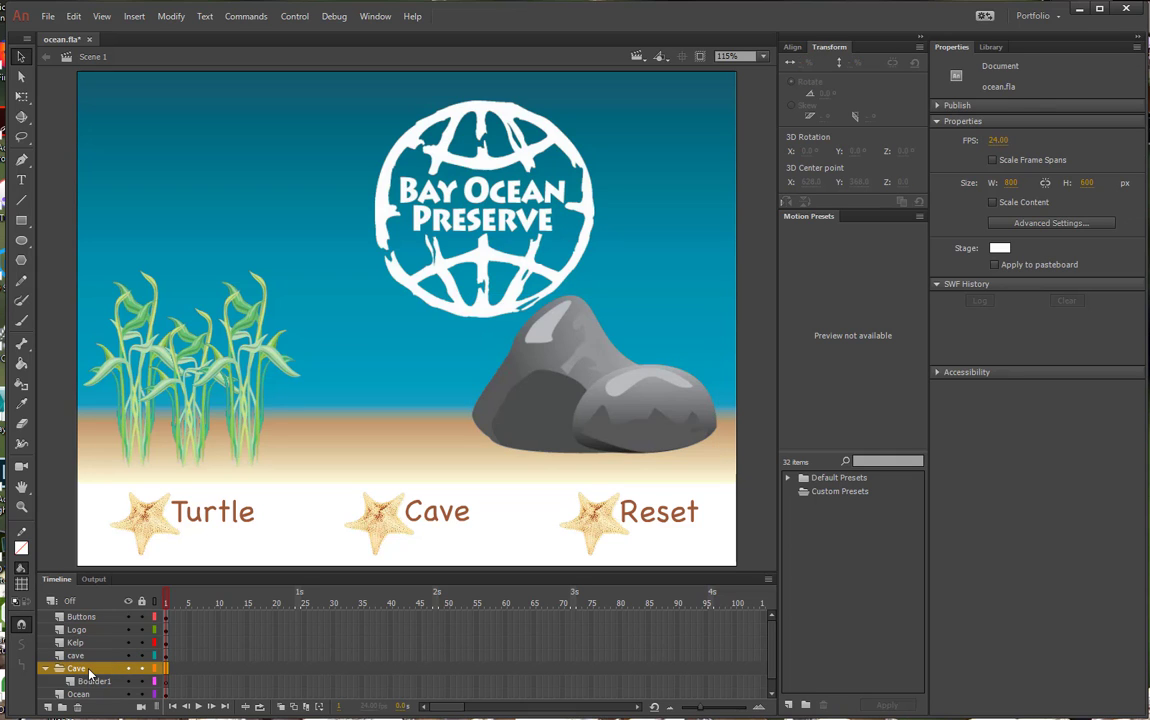
{"action": "key", "text": "Delete"}
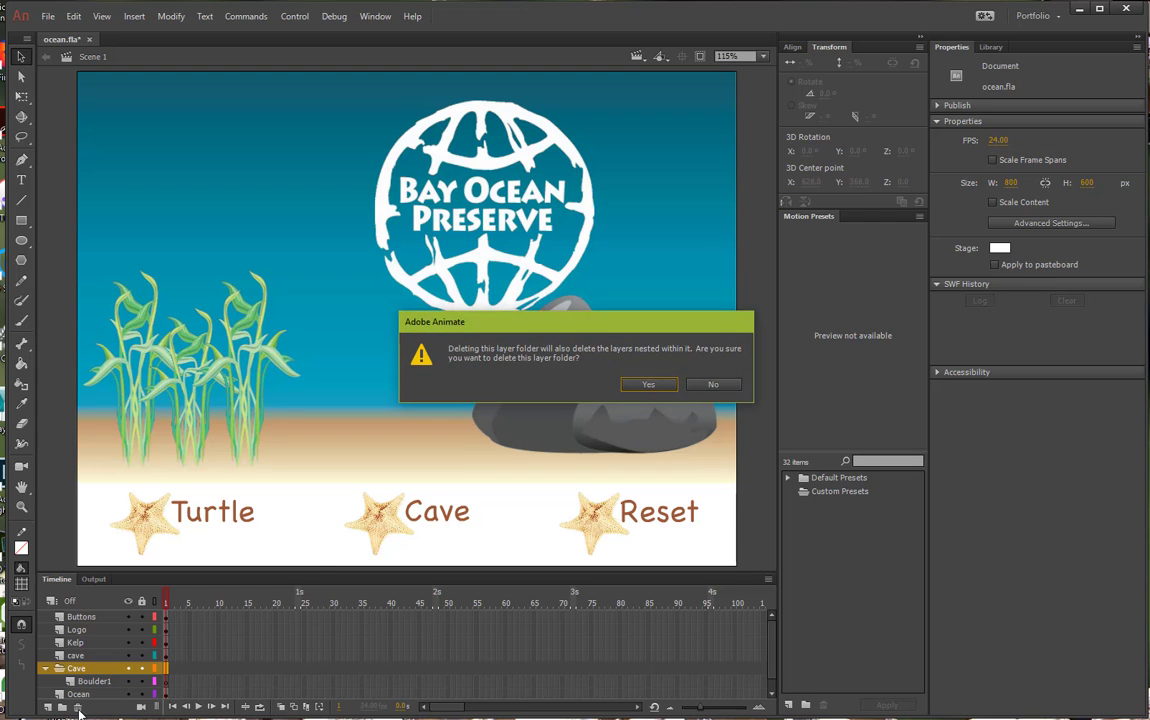
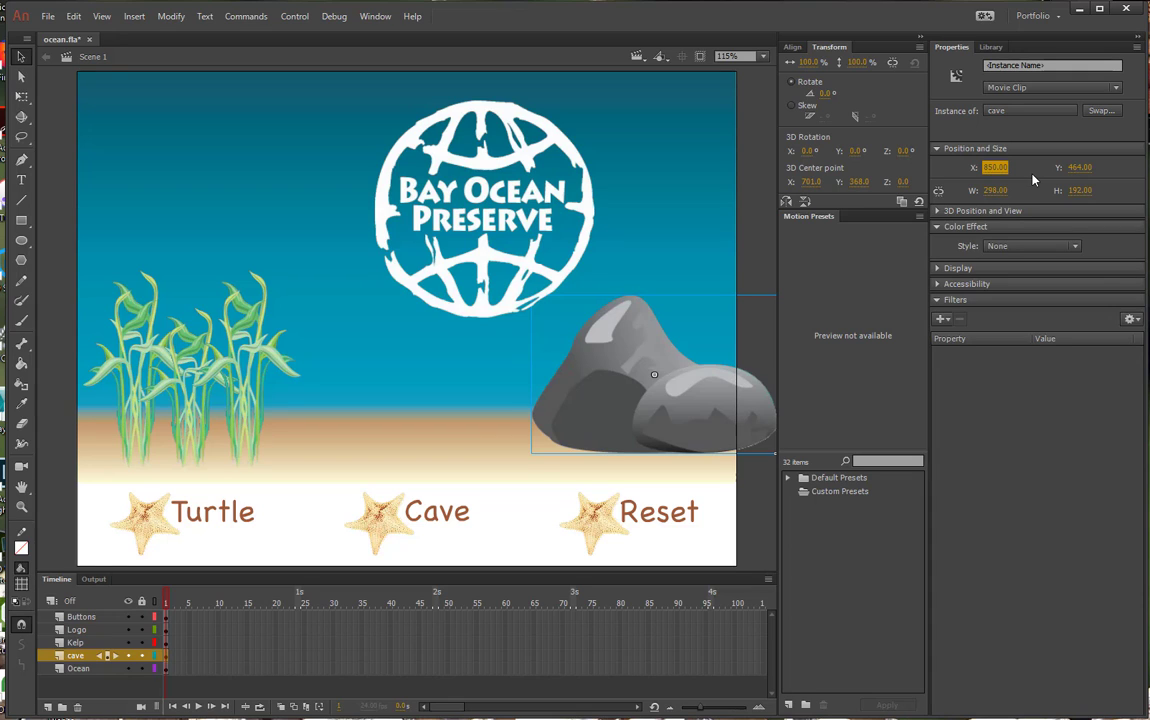
Open the cave symbol for editing and place a Fish instance from the Library over the cave mouth, overlapping the front boulder
{"action": "double_click", "coordinate": [655, 354]}
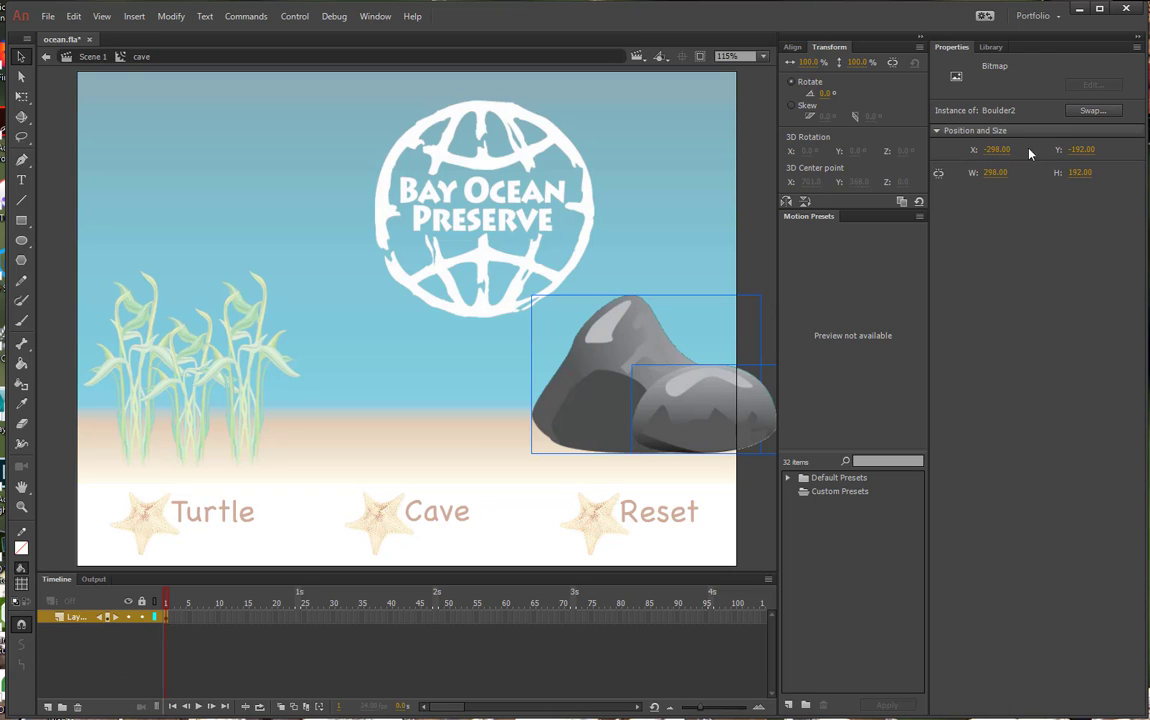
{"action": "left_click", "coordinate": [996, 48]}
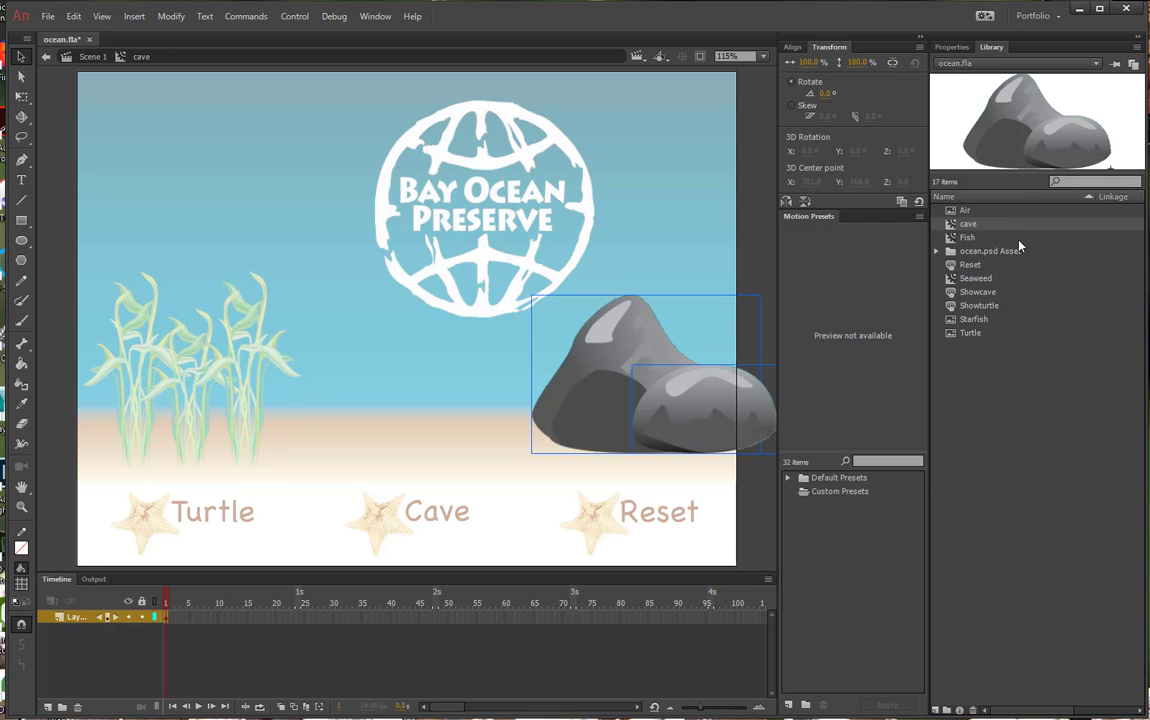
{"action": "left_click_drag", "start_coordinate": [967, 237], "coordinate": [622, 416]}
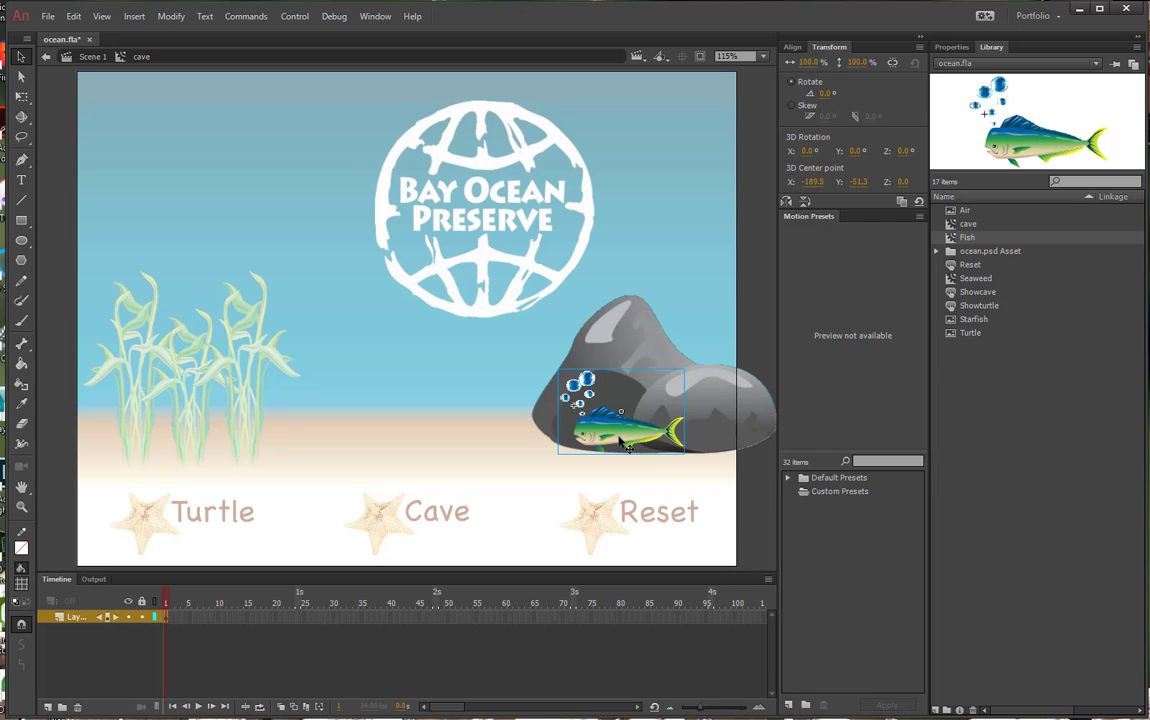
{"action": "left_click_drag", "start_coordinate": [612, 437], "coordinate": [655, 432]}
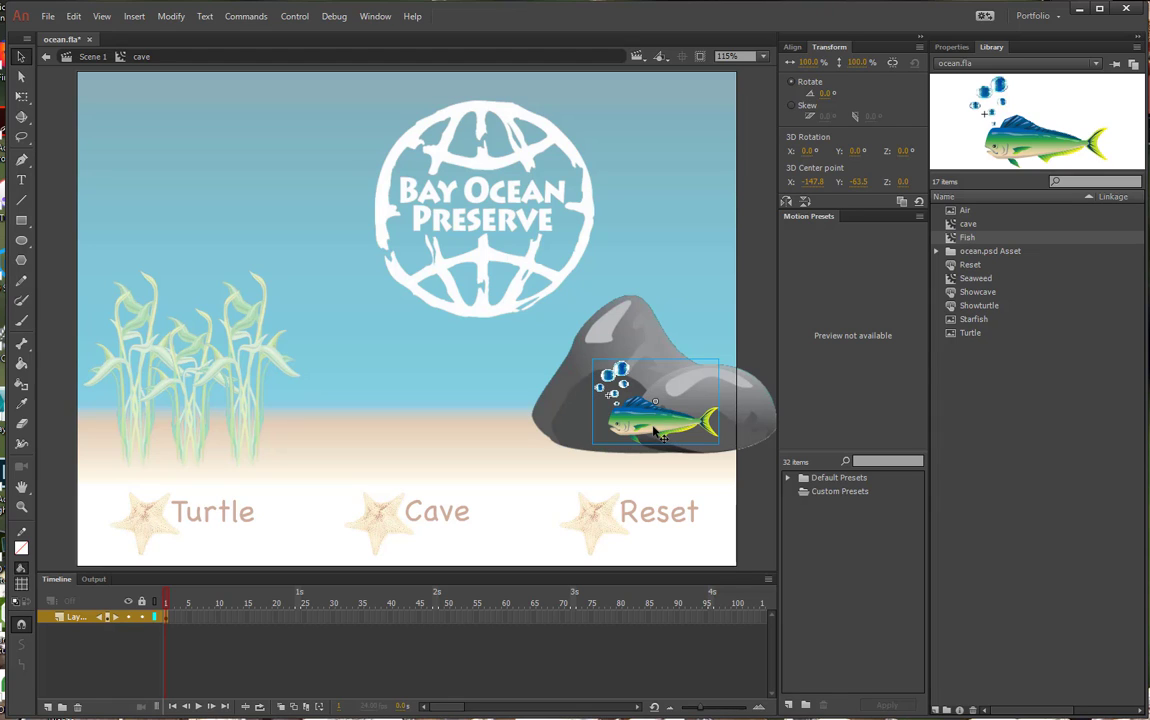
Send the fish one level backward behind the front boulder, return to Scene 1 and save the document
{"action": "left_click", "coordinate": [170, 17]}
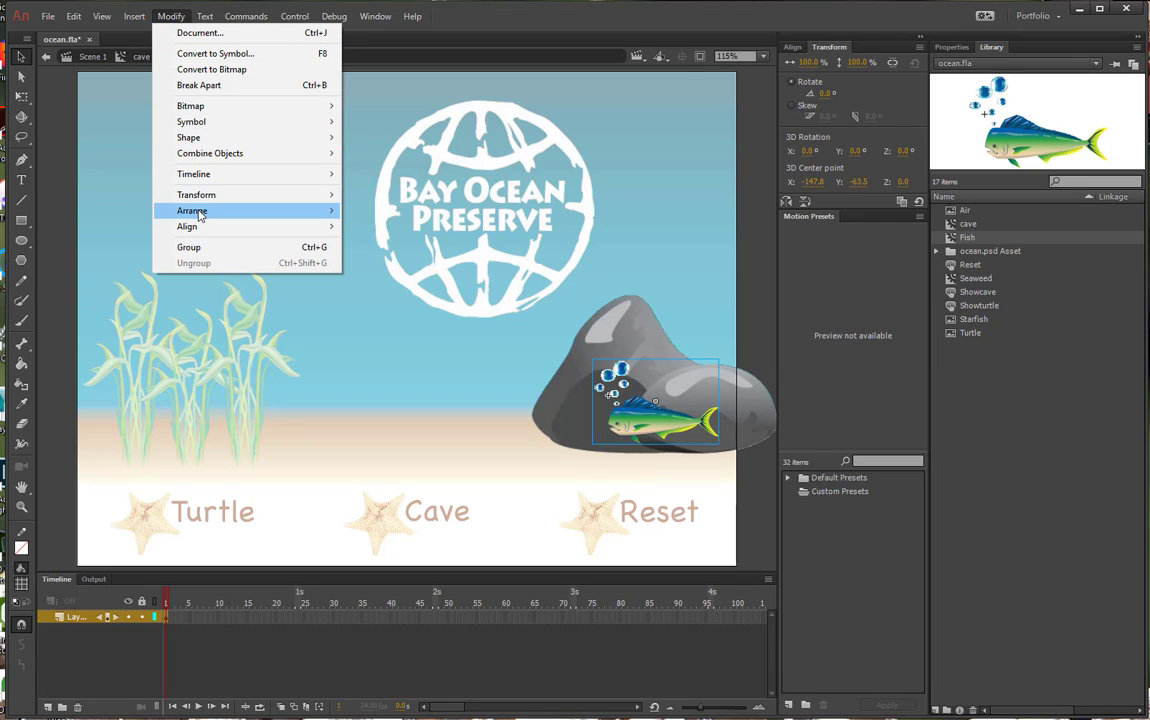
{"action": "mouse_move", "coordinate": [199, 214]}
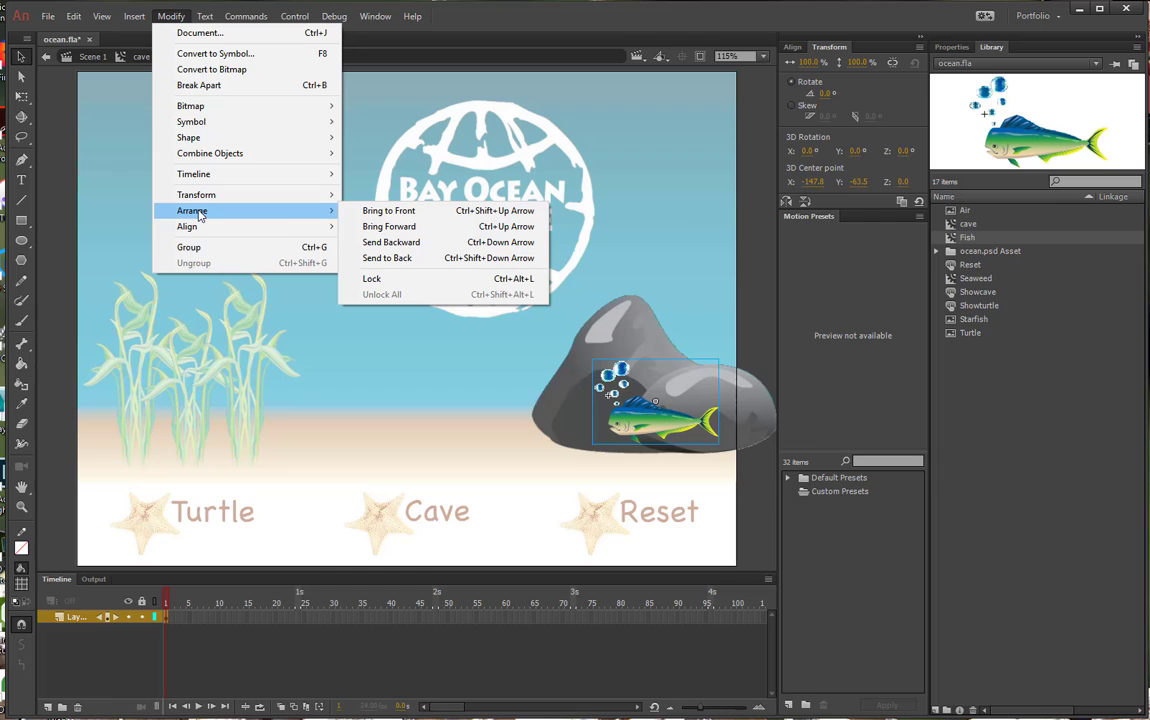
{"action": "left_click", "coordinate": [390, 242]}
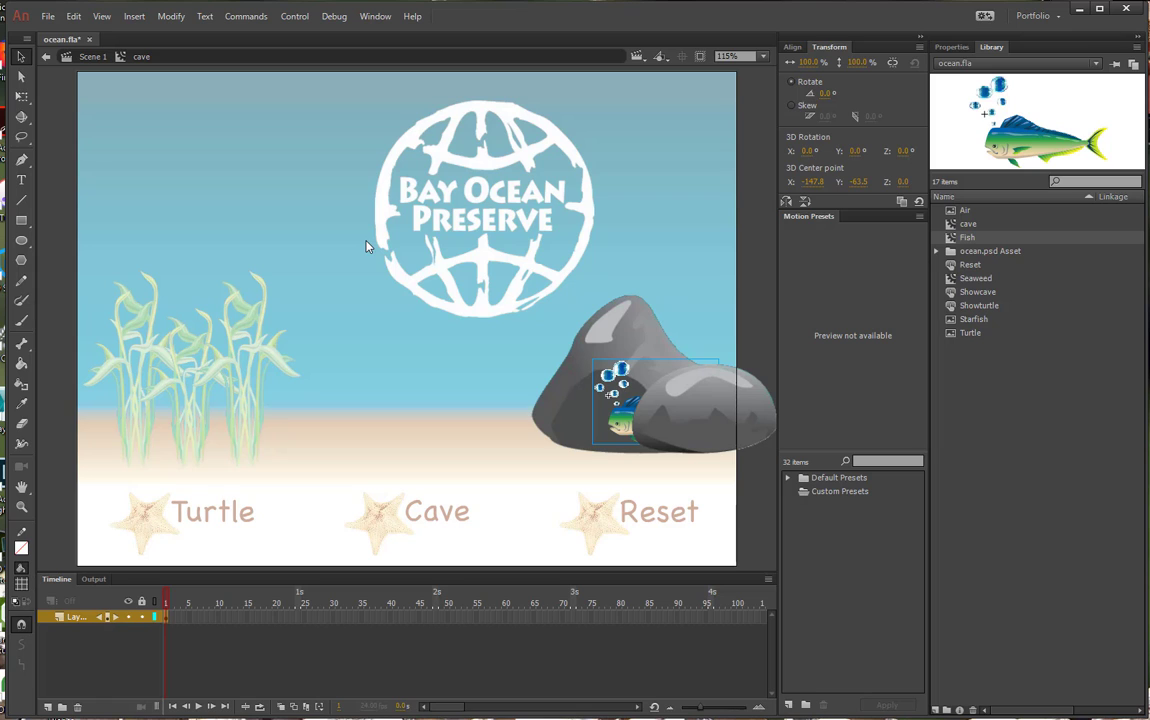
{"action": "left_click", "coordinate": [80, 56]}
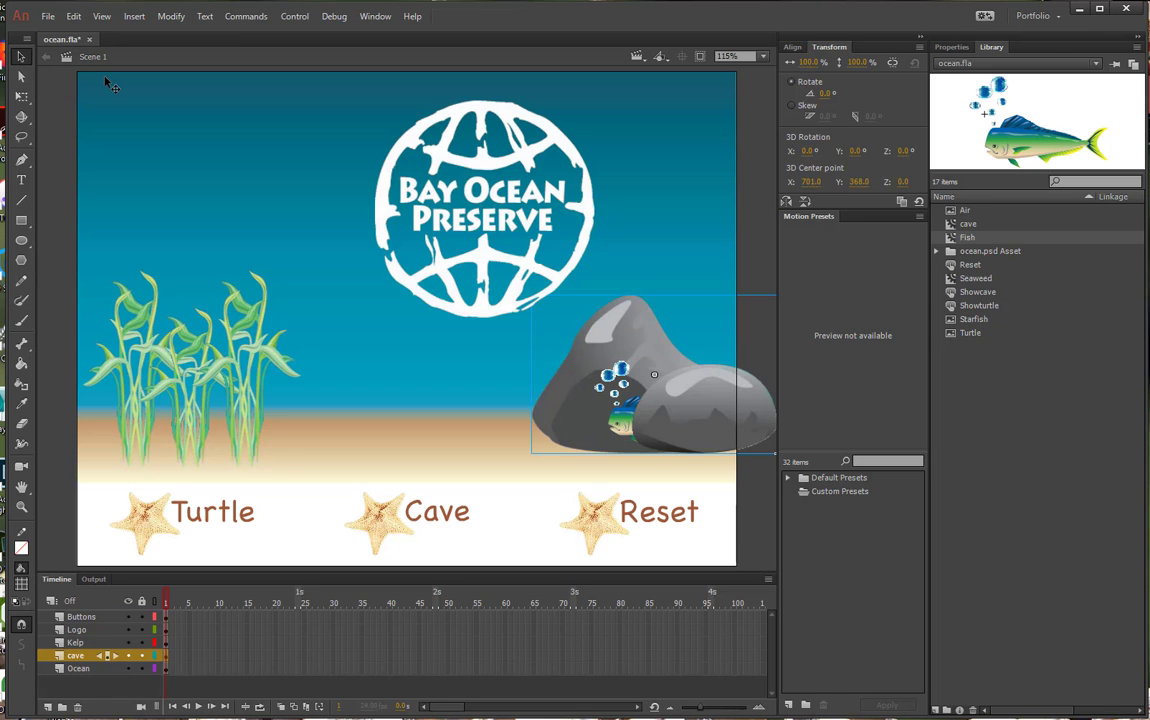
{"action": "key", "text": "ctrl+s"}
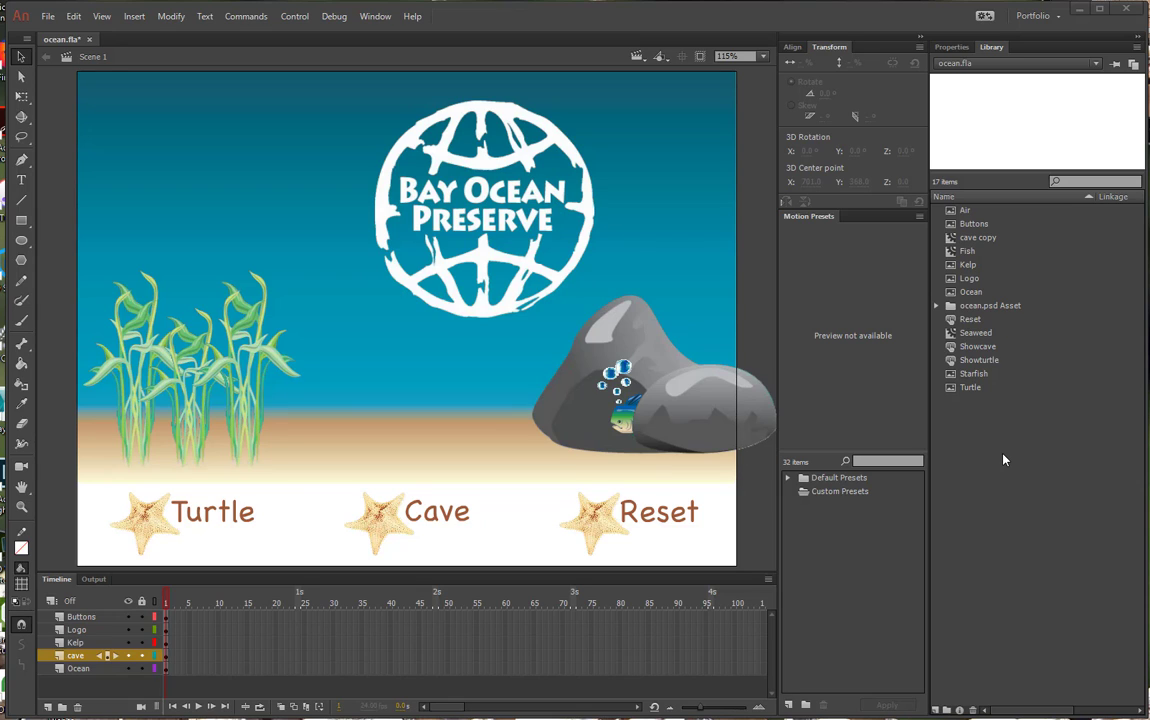
Rename the ocean.psd Asset folder in the Library as Bitmaps
{"action": "double_click", "coordinate": [1005, 306]}
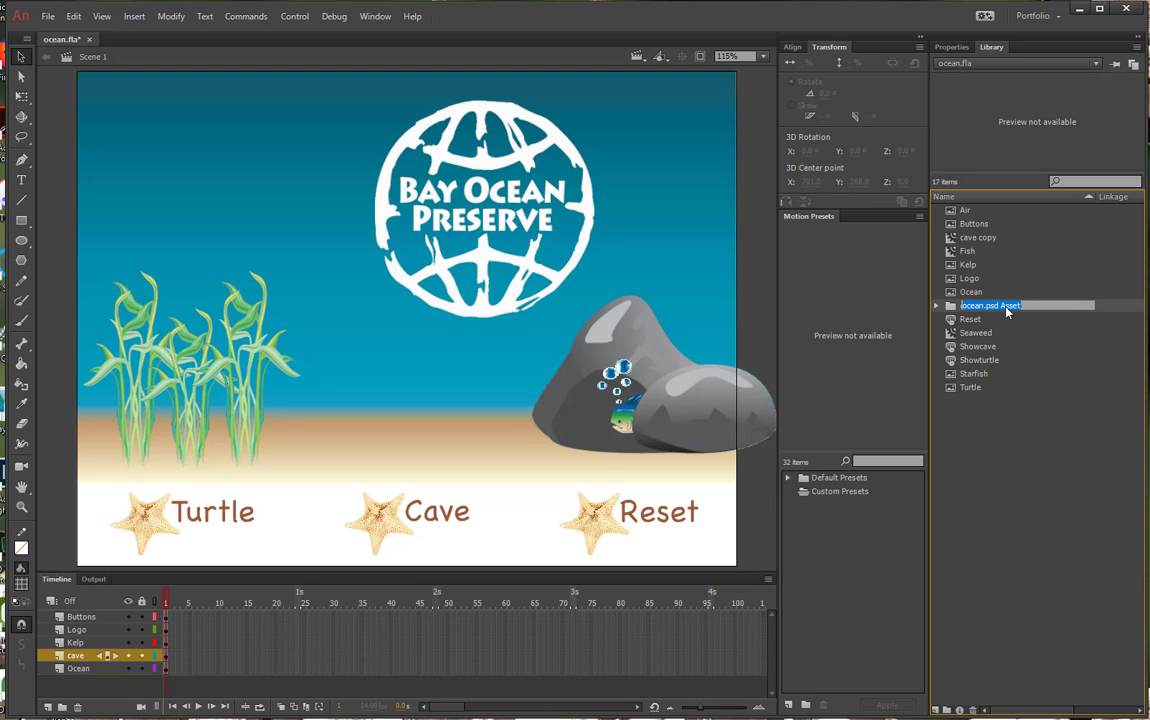
{"action": "key", "text": "BackSpace"}
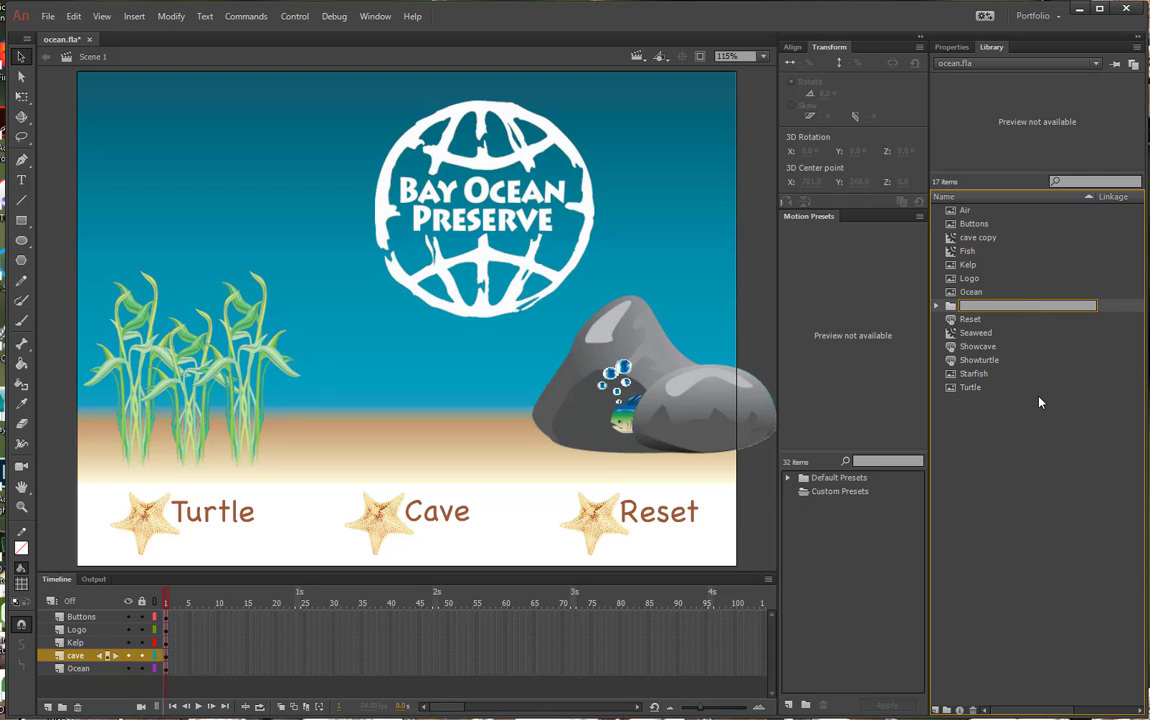
{"action": "type", "text": "Bitmaps"}
{"action": "key", "text": "Return"}
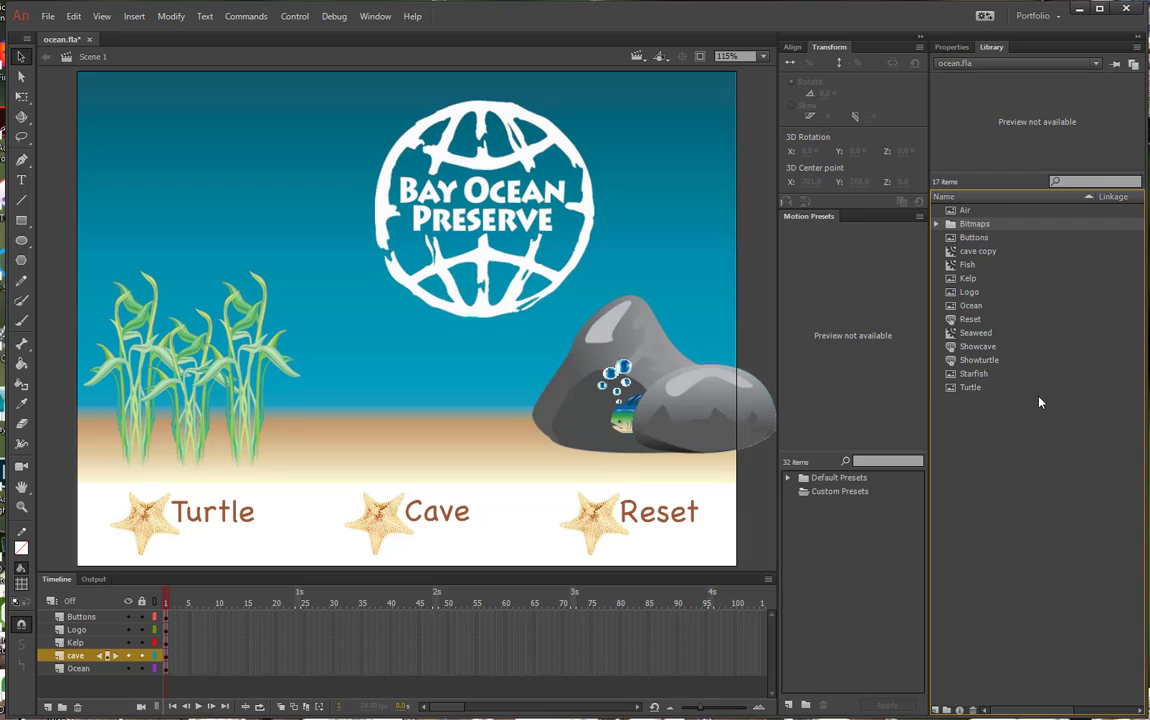
Move the Boulder1 and Boulder2 bitmaps out of the Cave subfolder into the Library's Bitmaps folder and delete the empty Cave folder
{"action": "left_click", "coordinate": [938, 224]}
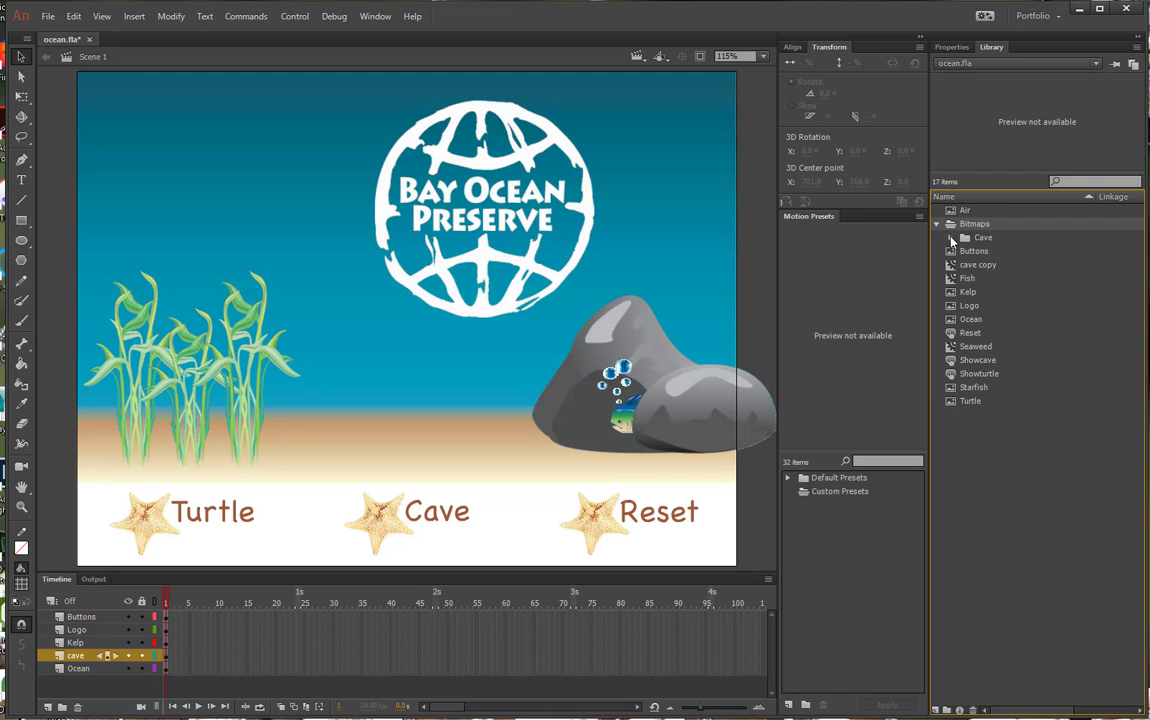
{"action": "left_click", "coordinate": [951, 239]}
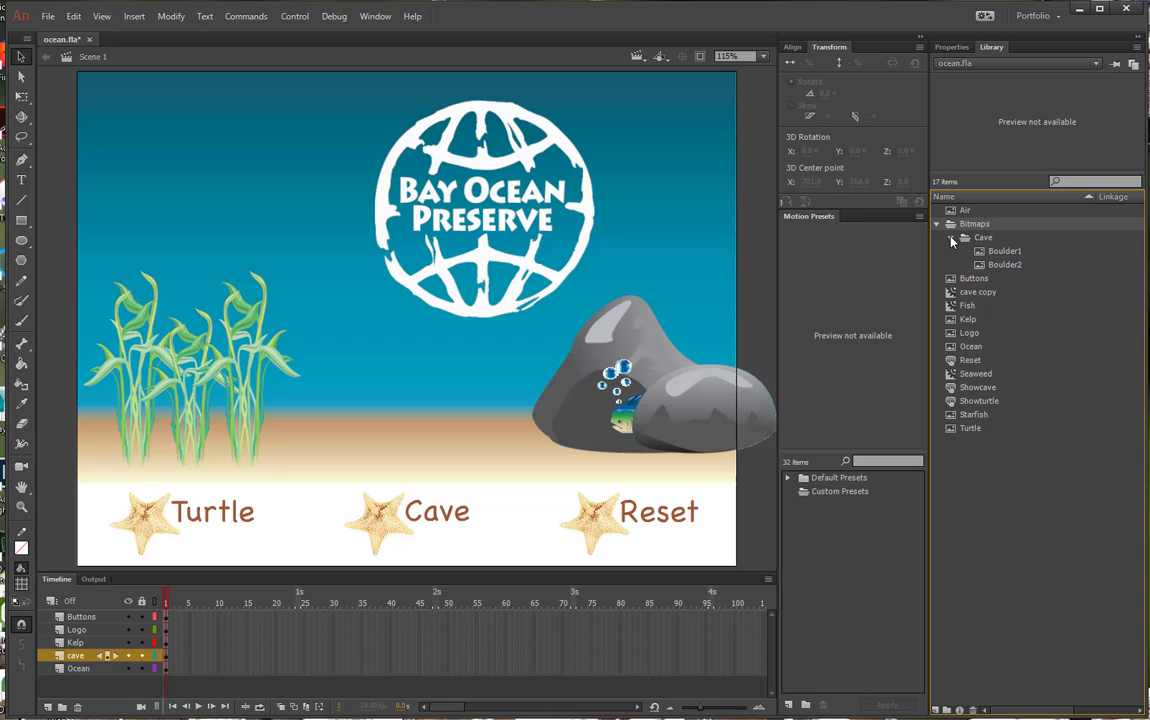
{"action": "left_click", "coordinate": [1007, 253]}
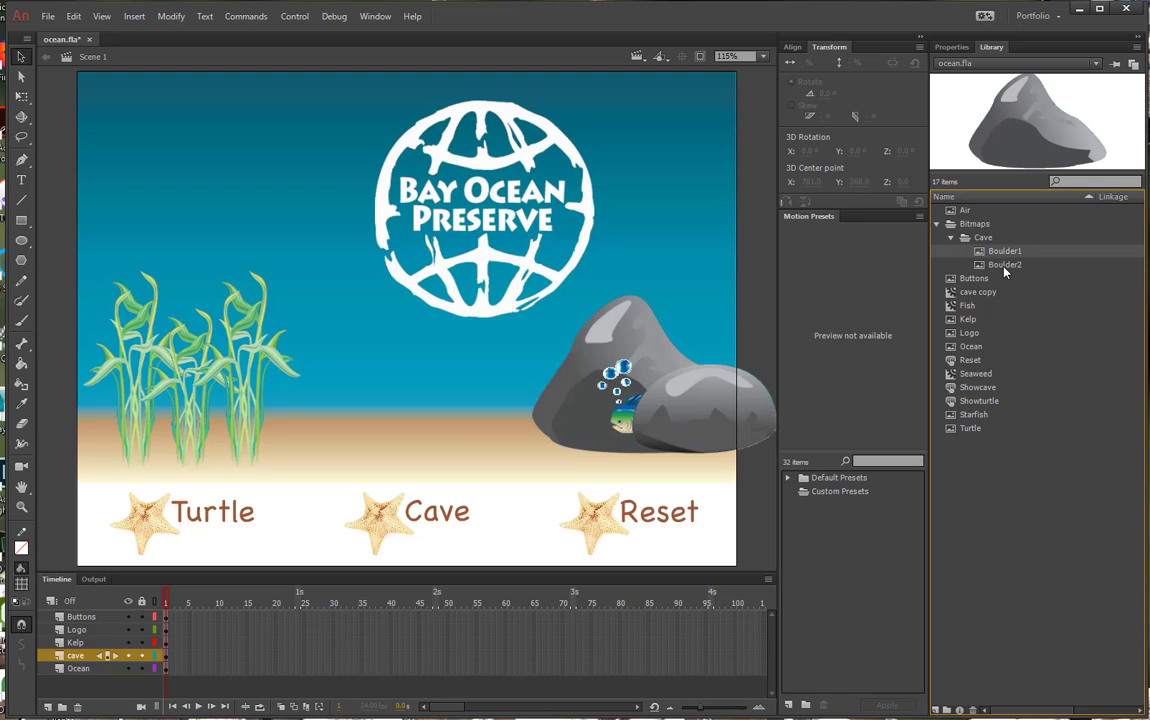
{"action": "left_click", "coordinate": [1005, 265]}
{"action": "left_click", "coordinate": [1005, 251], "text": "shift"}
{"action": "left_click_drag", "start_coordinate": [1005, 251], "coordinate": [1010, 230]}
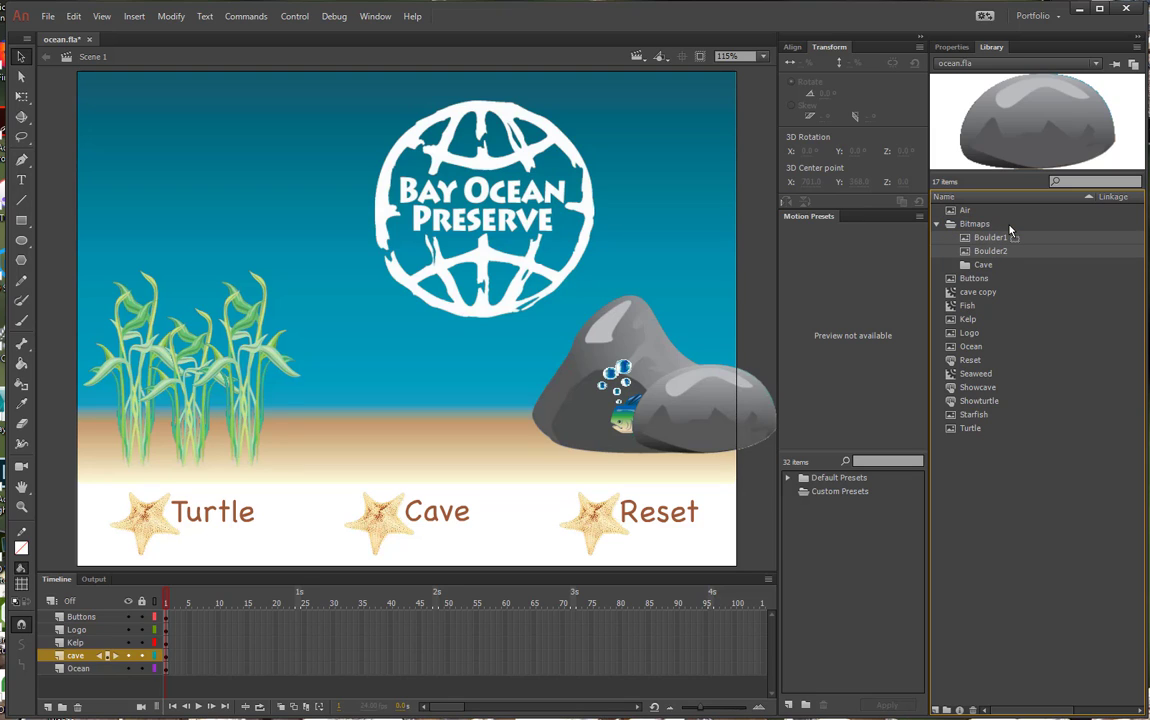
{"action": "left_click", "coordinate": [967, 266]}
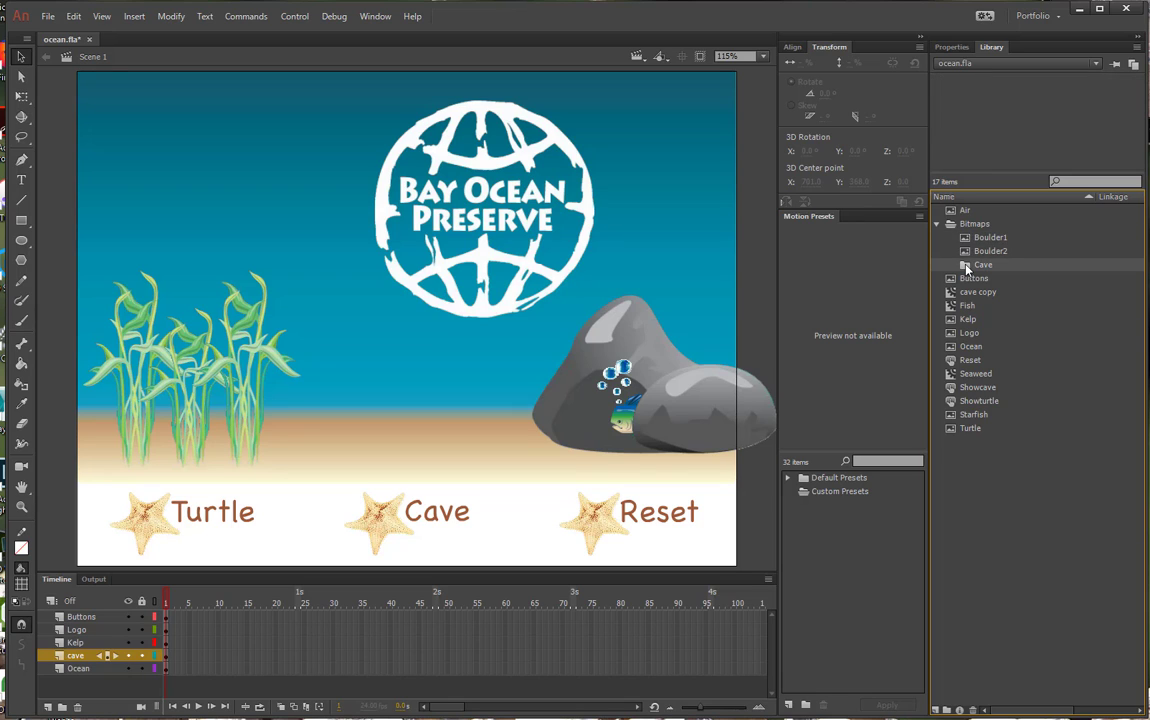
{"action": "key", "text": "Delete"}
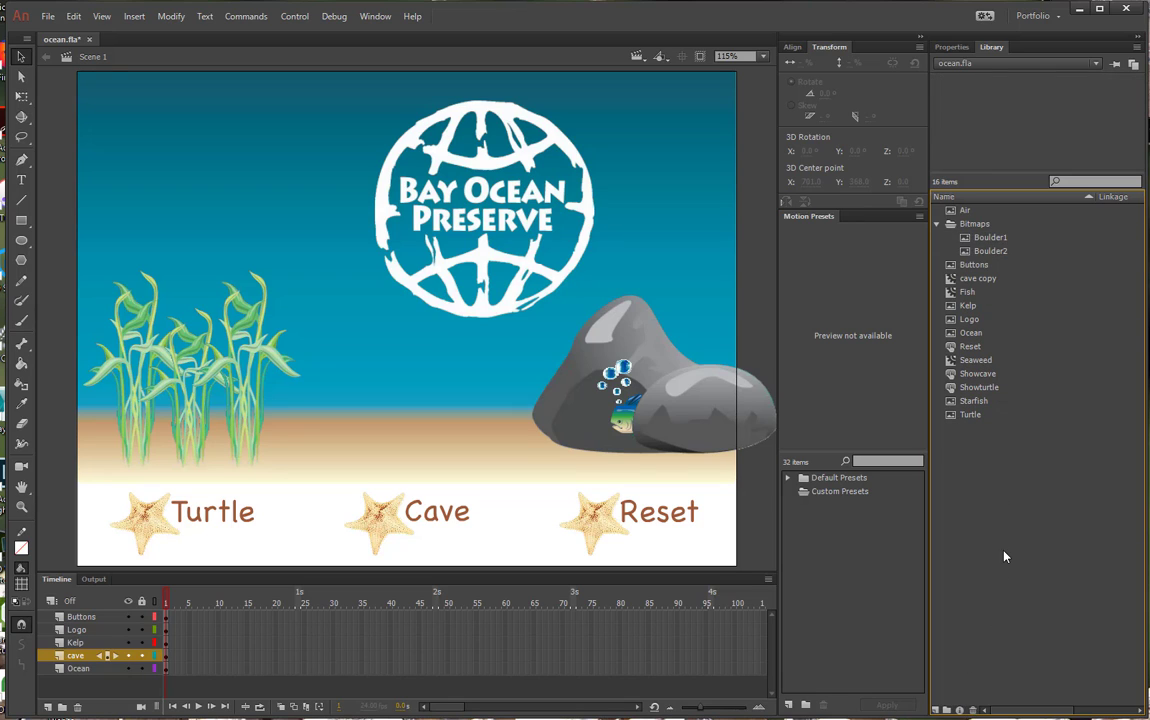
Move the loose Air, Buttons, Kelp, Logo, Ocean, Starfish and Turtle bitmaps into the Library's Bitmaps folder
{"action": "left_click", "coordinate": [956, 225]}
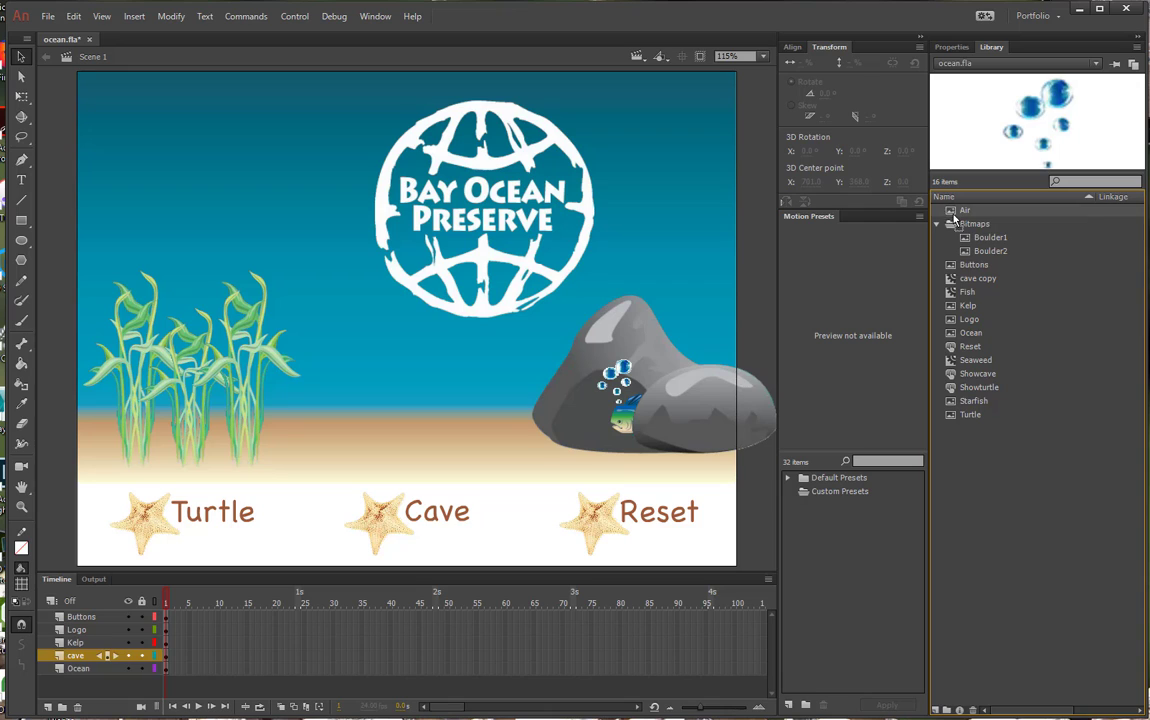
{"action": "left_click_drag", "start_coordinate": [957, 228], "coordinate": [963, 257]}
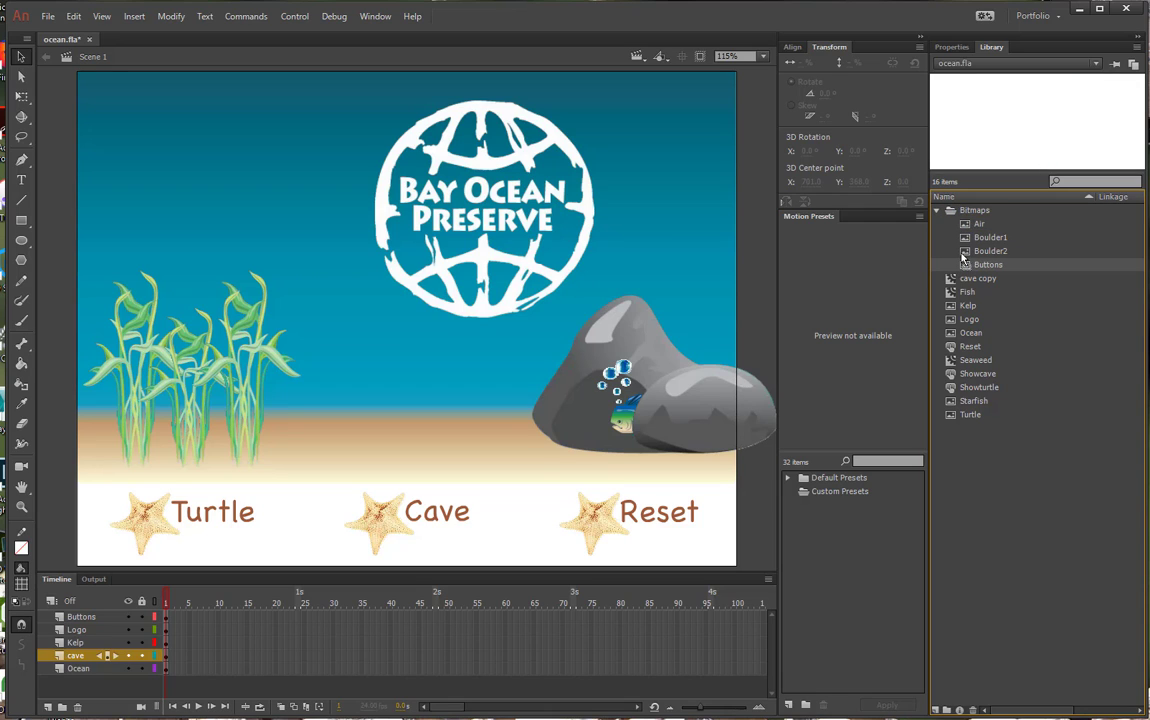
{"action": "left_click_drag", "start_coordinate": [972, 305], "coordinate": [986, 266]}
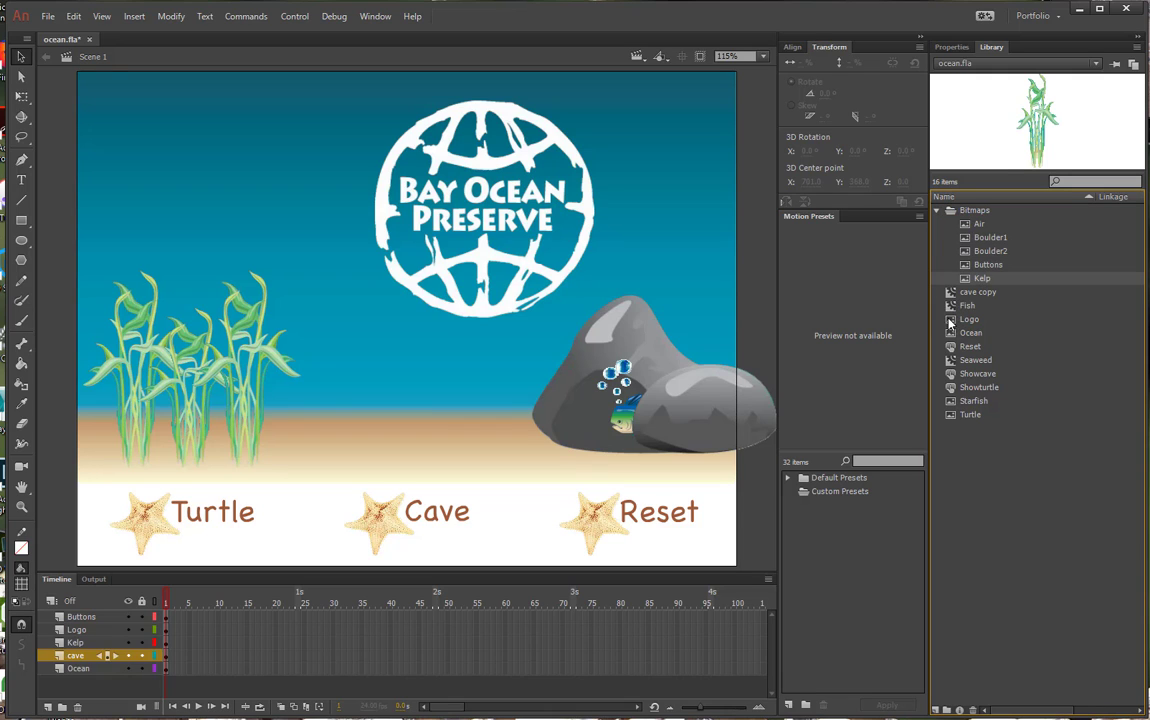
{"action": "left_click", "coordinate": [950, 321]}
{"action": "left_click", "coordinate": [950, 335]}
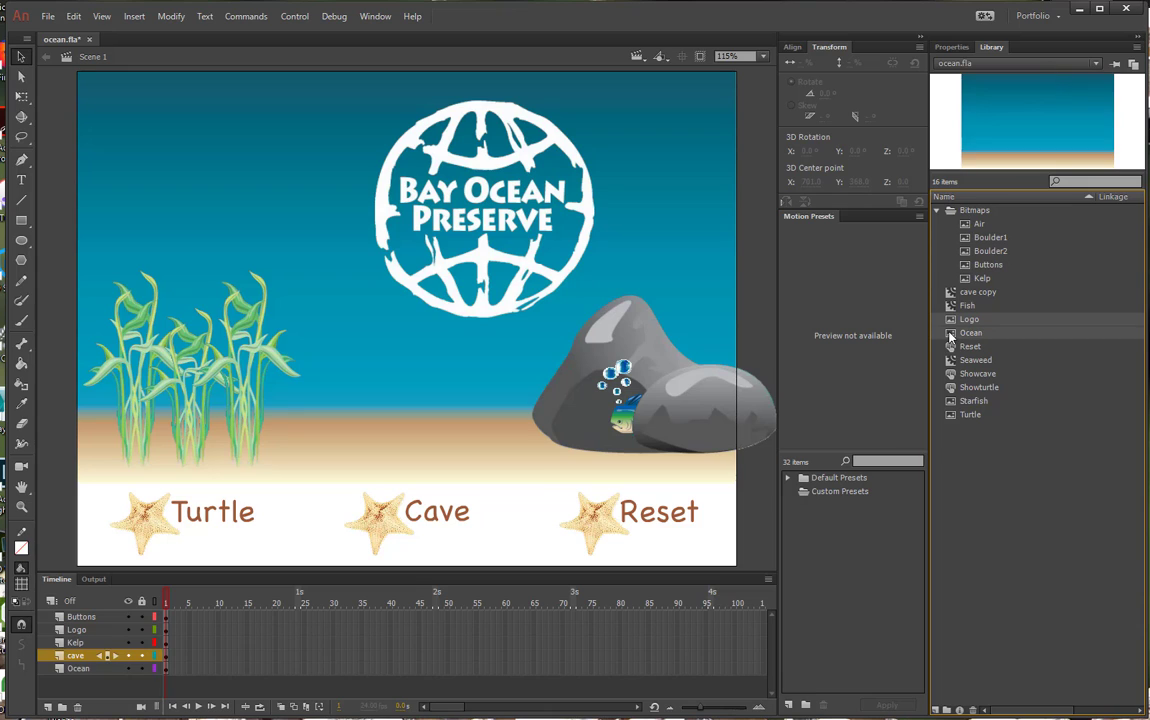
{"action": "left_click_drag", "start_coordinate": [950, 337], "coordinate": [978, 212]}
{"action": "left_click", "coordinate": [969, 401]}
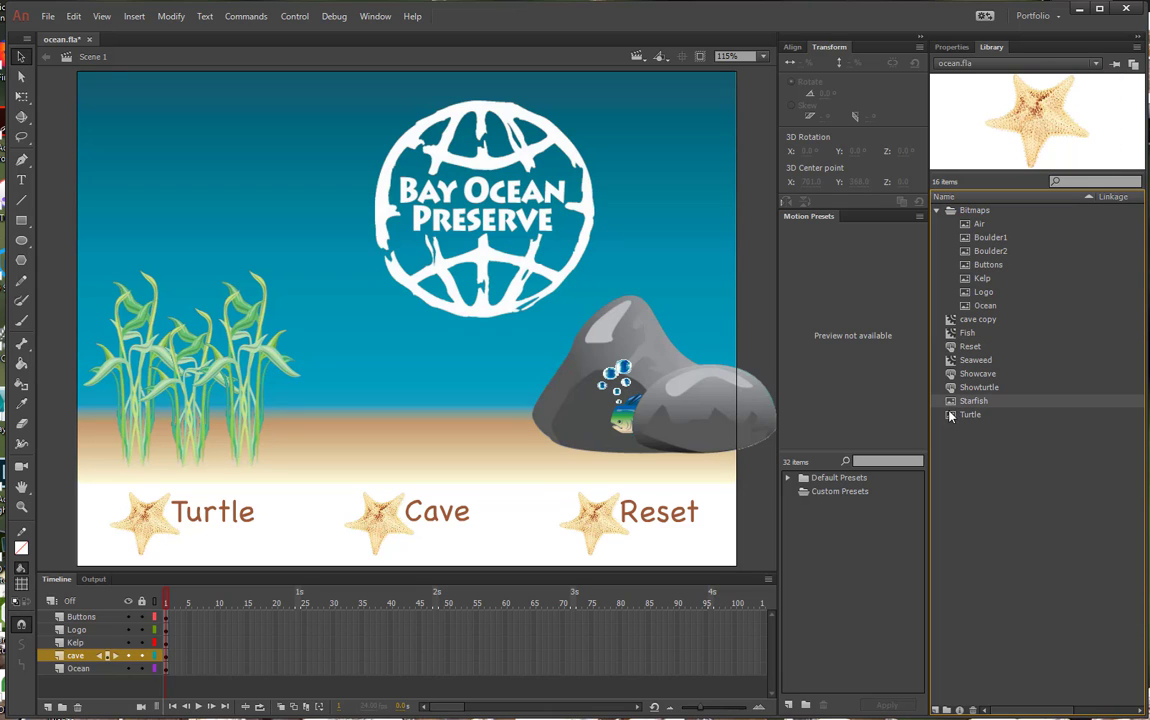
{"action": "left_click", "coordinate": [953, 415]}
{"action": "left_click_drag", "start_coordinate": [951, 420], "coordinate": [975, 218]}
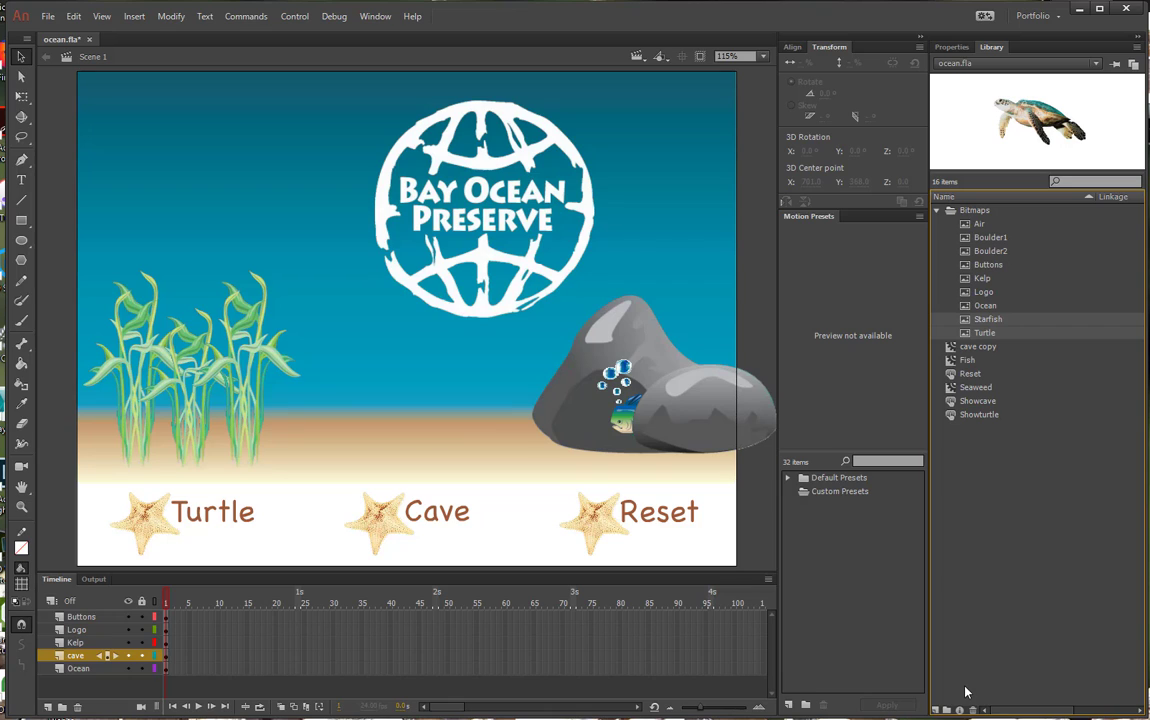
Create a Library folder named Buttons and move the Reset, Showcave and Showturtle button symbols into it
{"action": "left_click", "coordinate": [946, 710]}
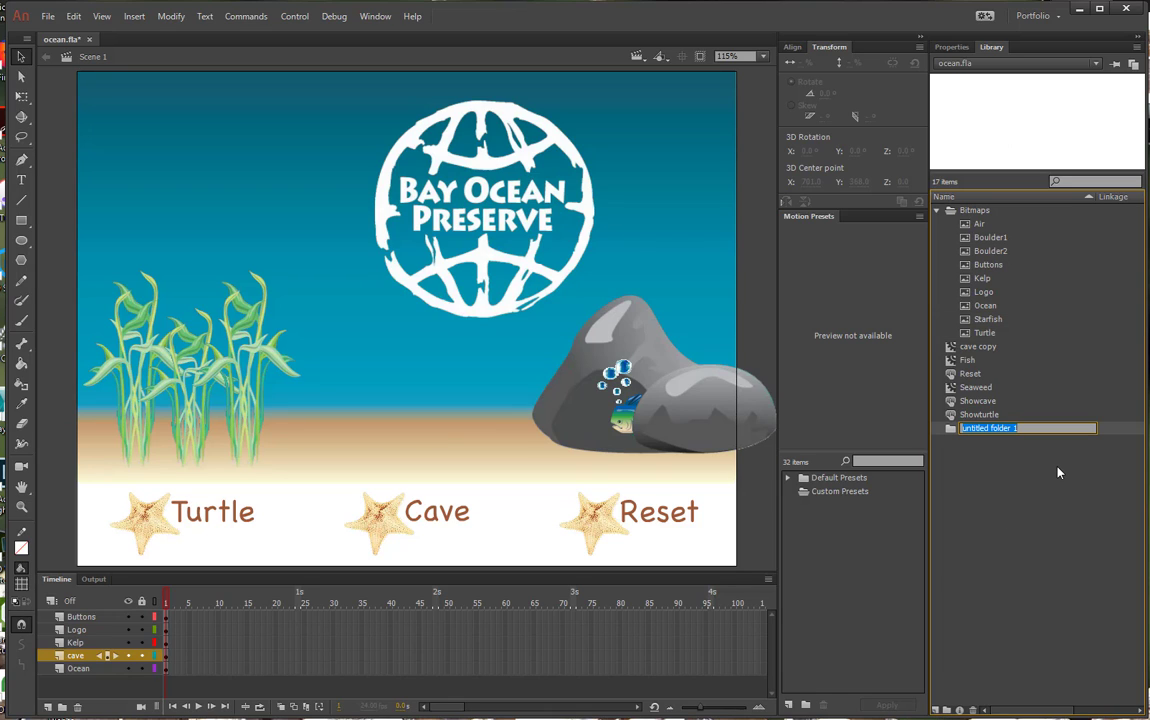
{"action": "type", "text": "Buttons"}
{"action": "key", "text": "Return"}
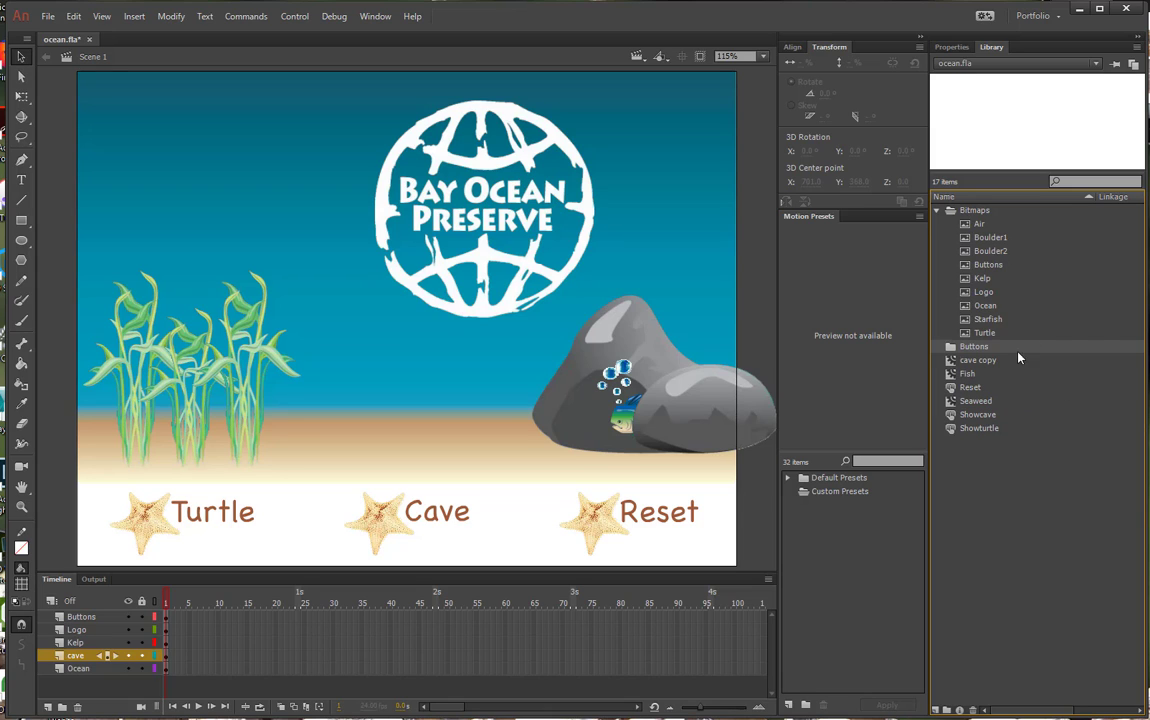
{"action": "left_click_drag", "start_coordinate": [968, 387], "coordinate": [1001, 349]}
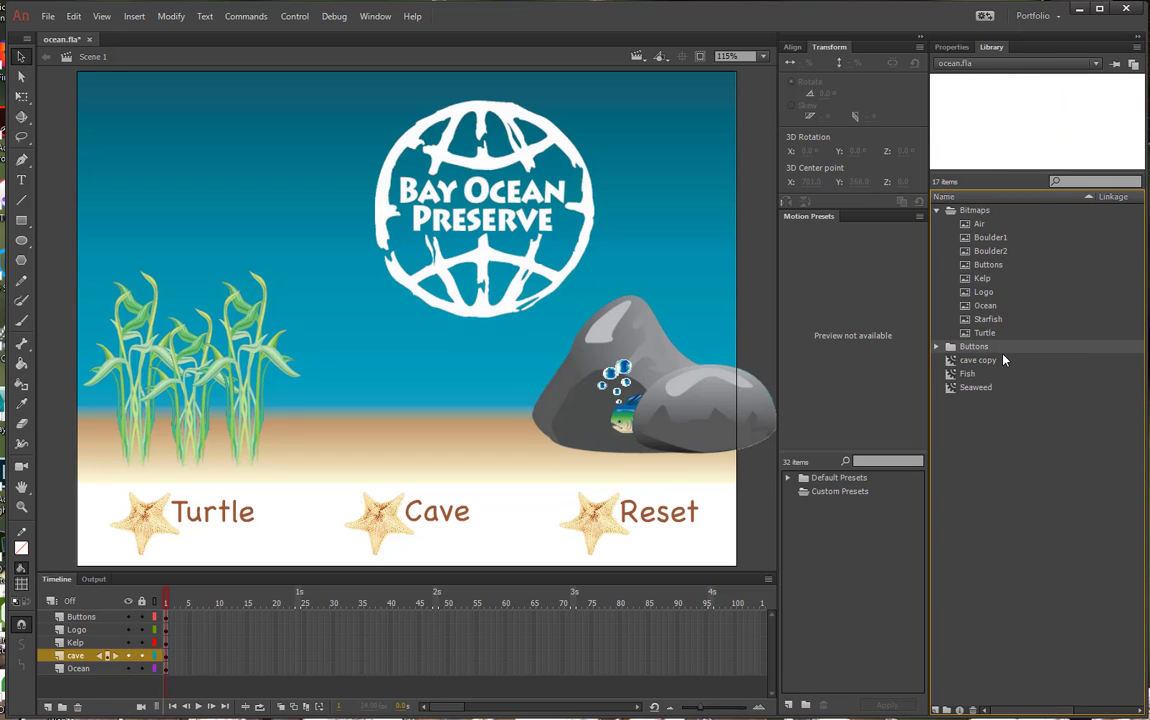
Create a Library folder named Movie Clips, move cave copy, Fish and Seaweed into it, and collapse the Bitmaps folder
{"action": "left_click", "coordinate": [946, 709]}
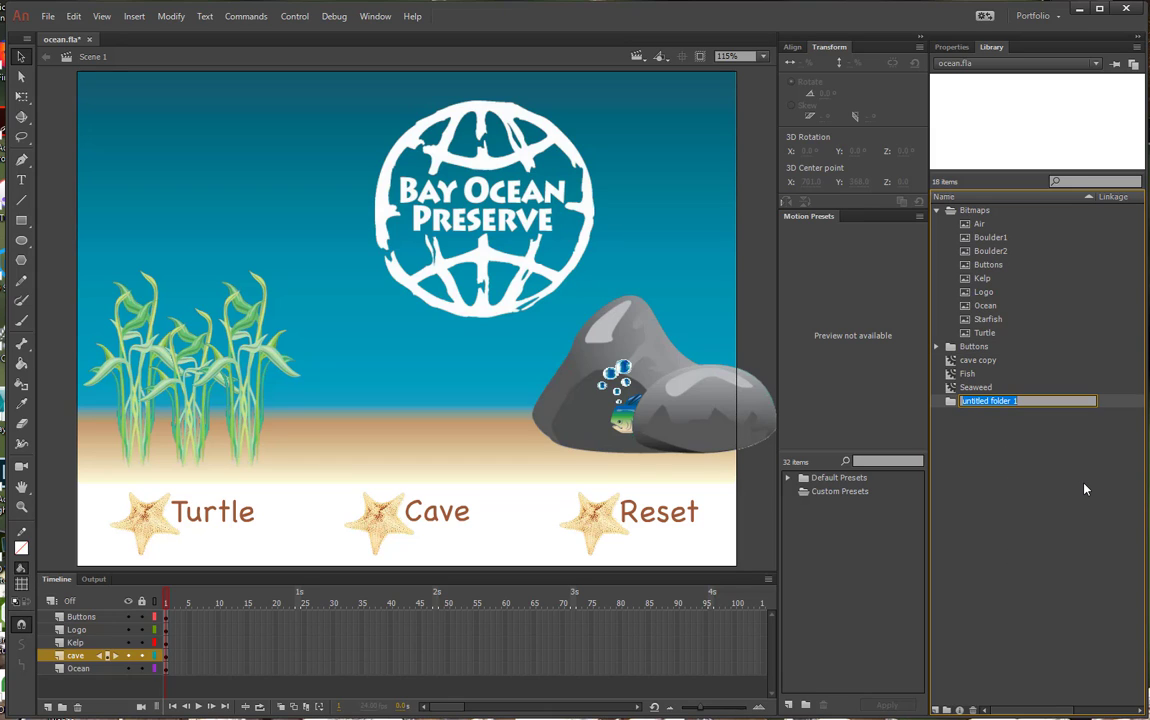
{"action": "type", "text": "Movie Clips"}
{"action": "key", "text": "Return"}
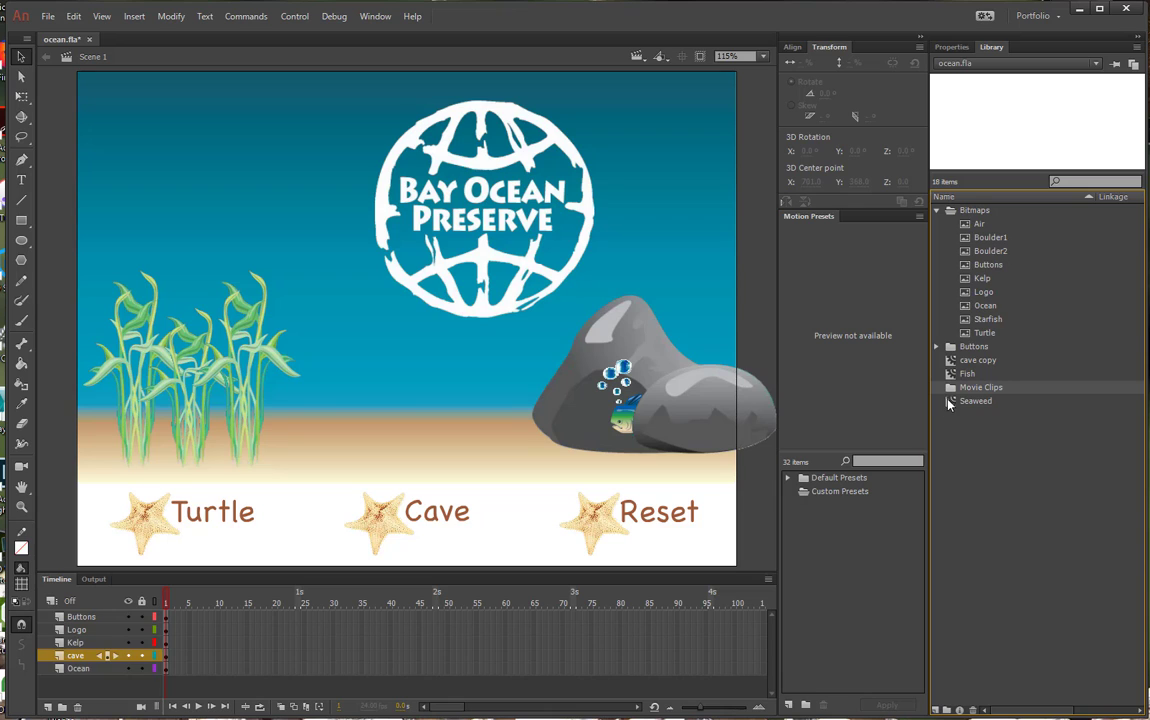
{"action": "left_click_drag", "start_coordinate": [949, 403], "coordinate": [975, 374]}
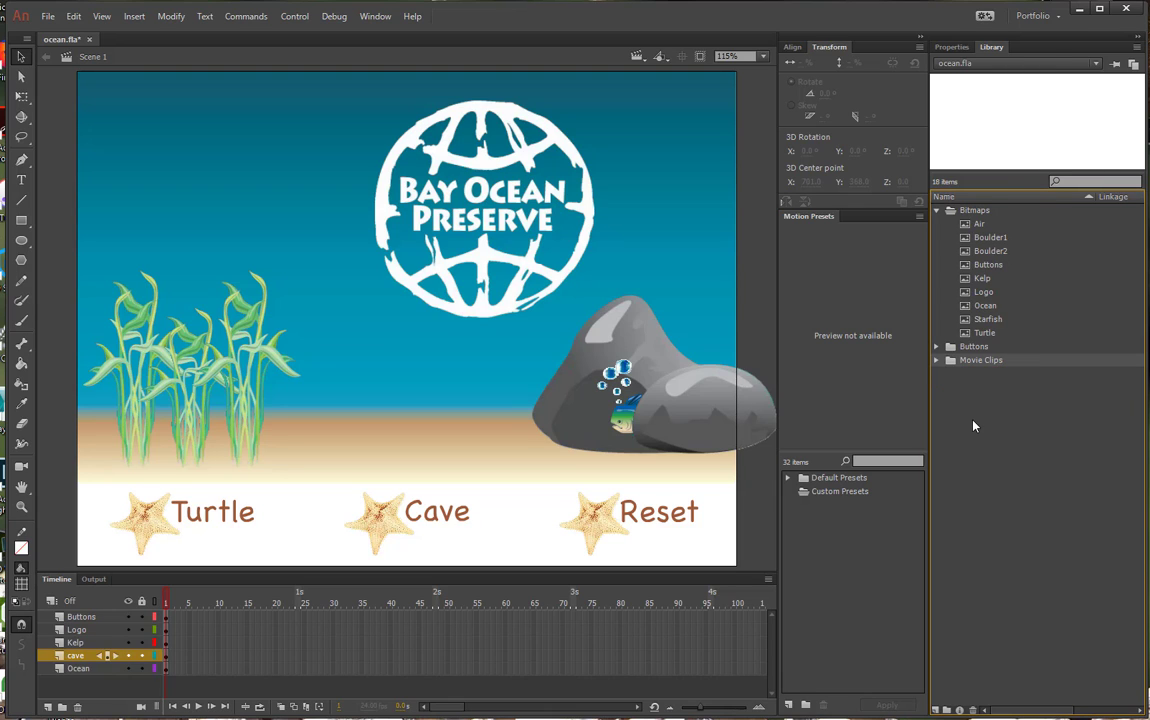
{"action": "left_click", "coordinate": [937, 211]}
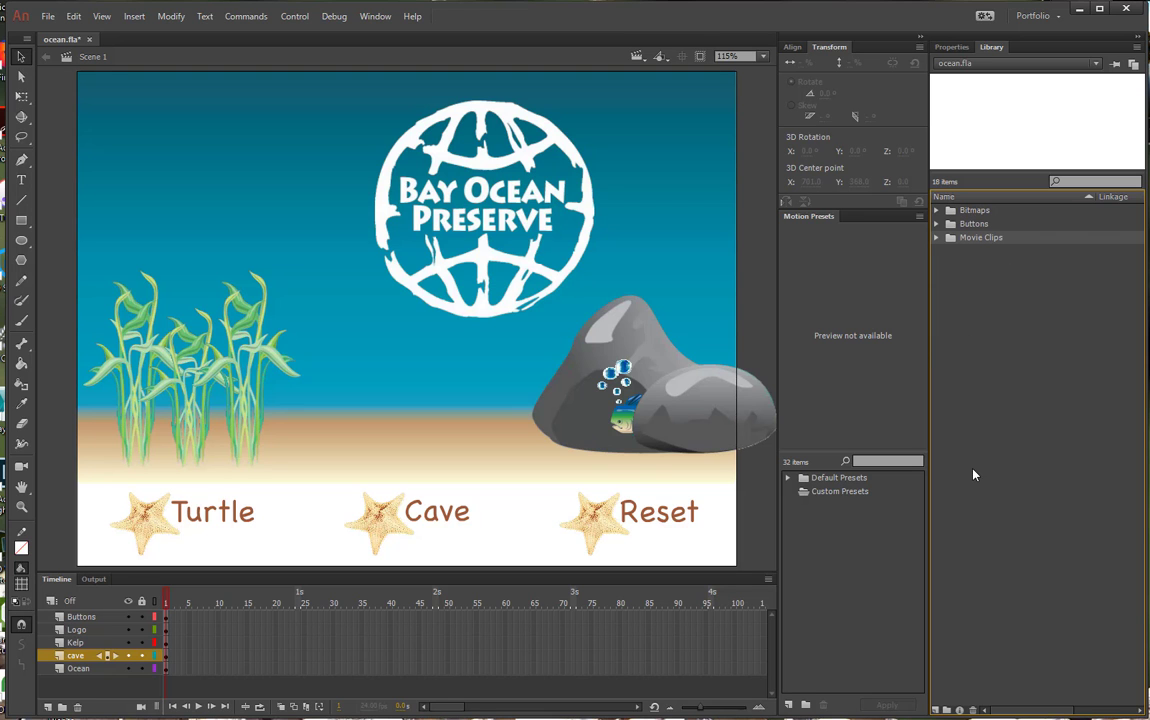